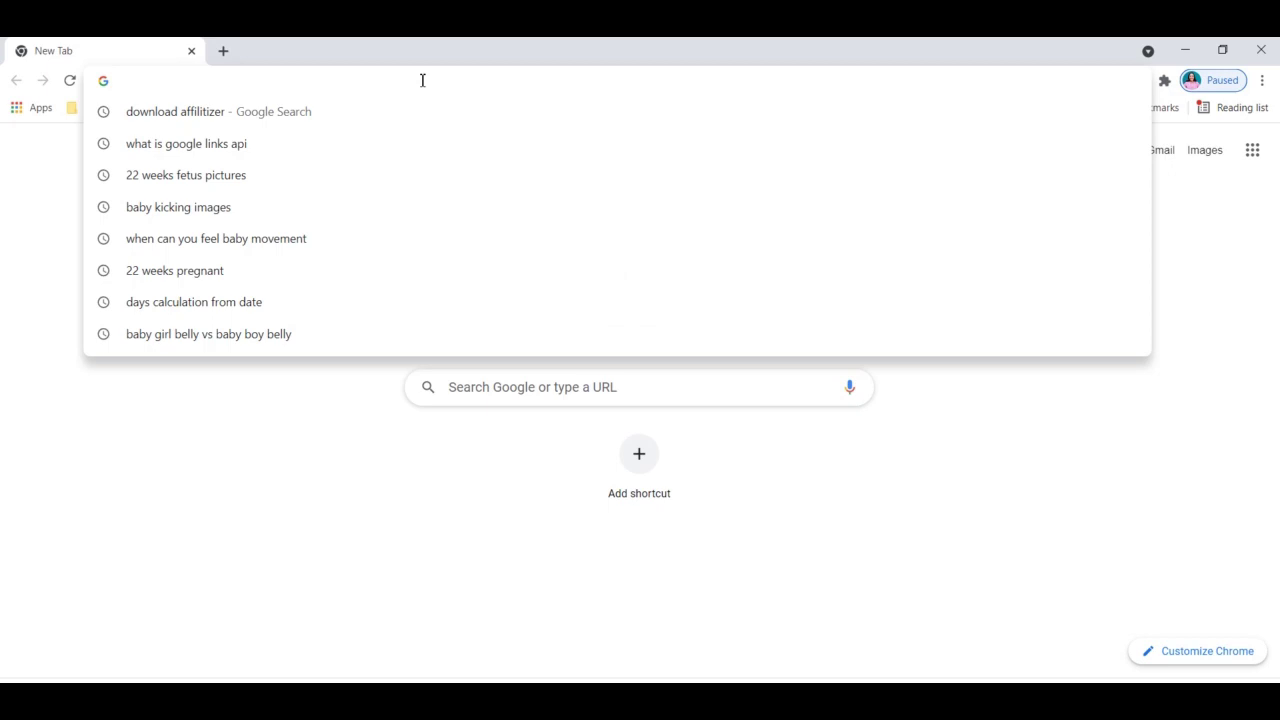
Search for 'download affilitizer' and open the Affilitizer listing in the Chrome Web Store
{"action": "type", "text": "d"}
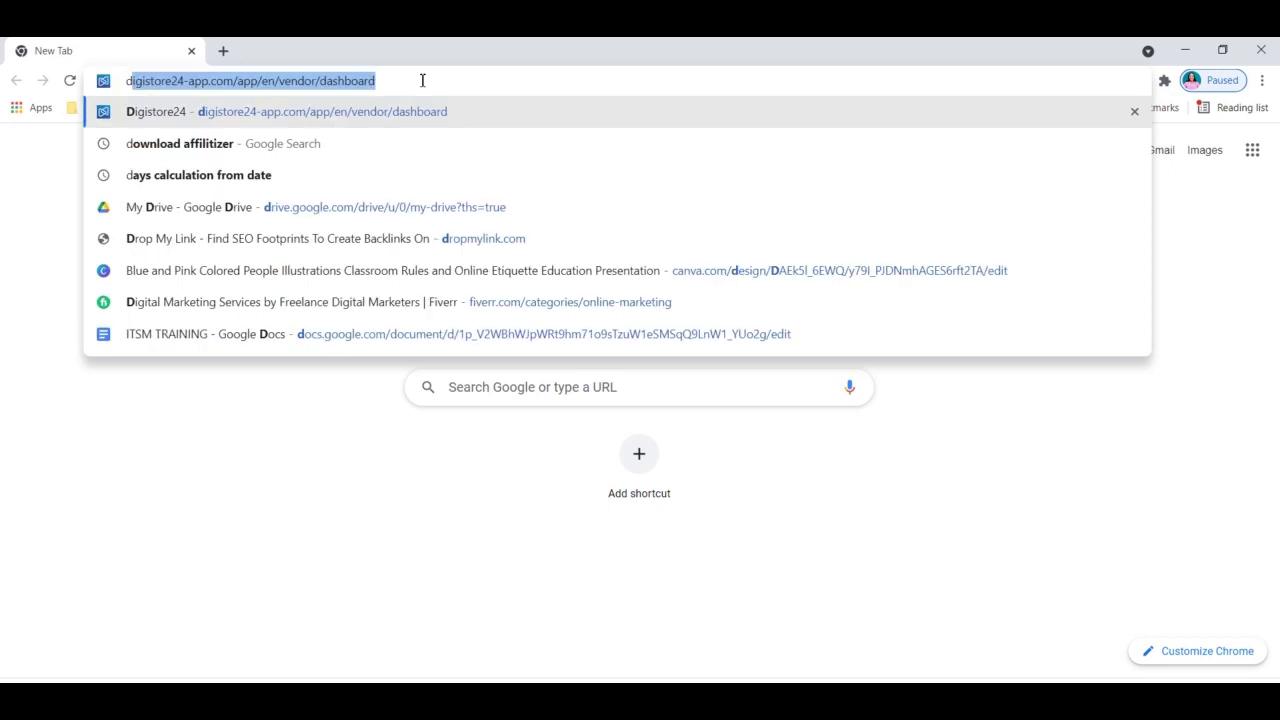
{"action": "type", "text": "o"}
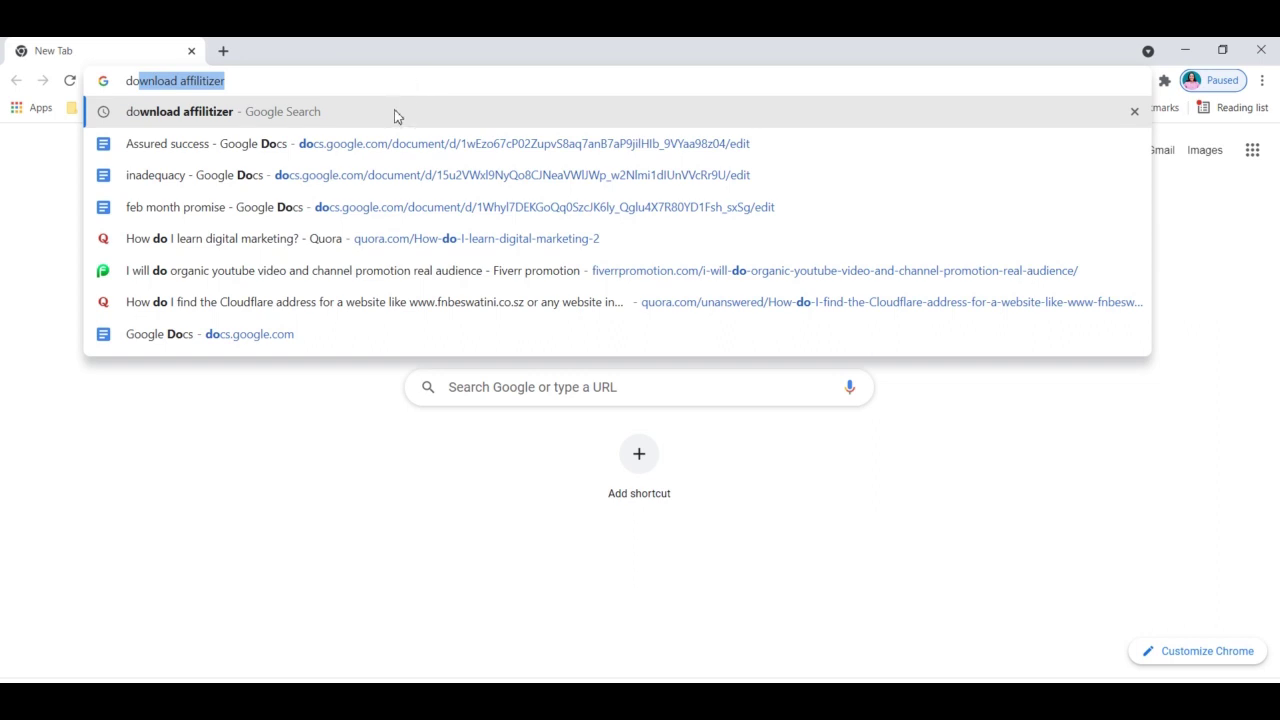
{"action": "left_click", "coordinate": [392, 111]}
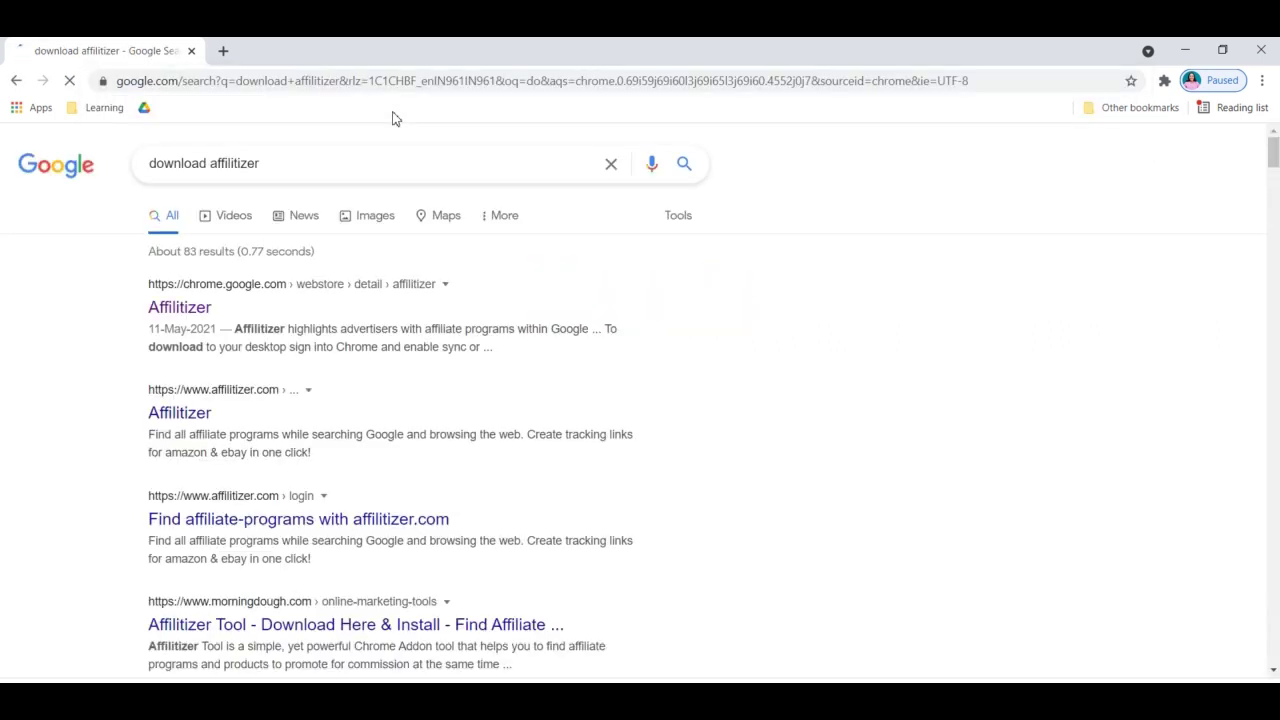
{"action": "left_click", "coordinate": [195, 310]}
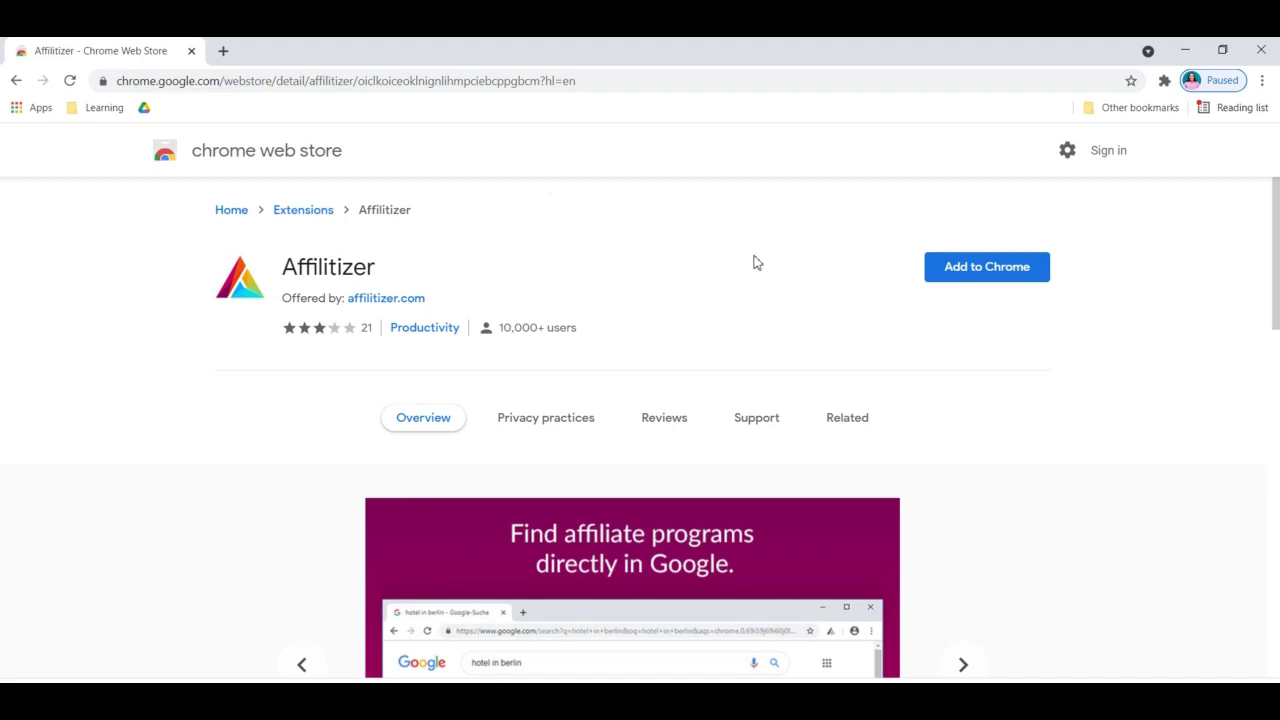
Add the Affilitizer extension to Chrome and dismiss the extension-added notice
{"action": "left_click", "coordinate": [995, 272]}
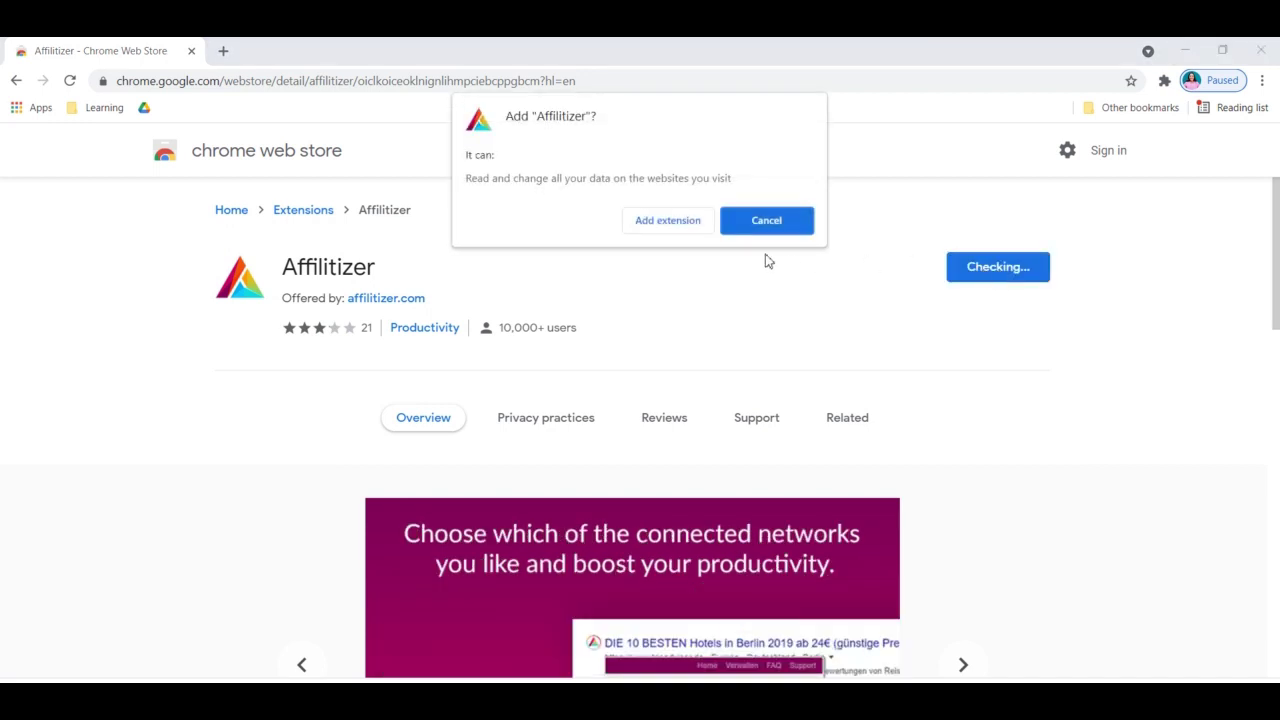
{"action": "left_click", "coordinate": [697, 224]}
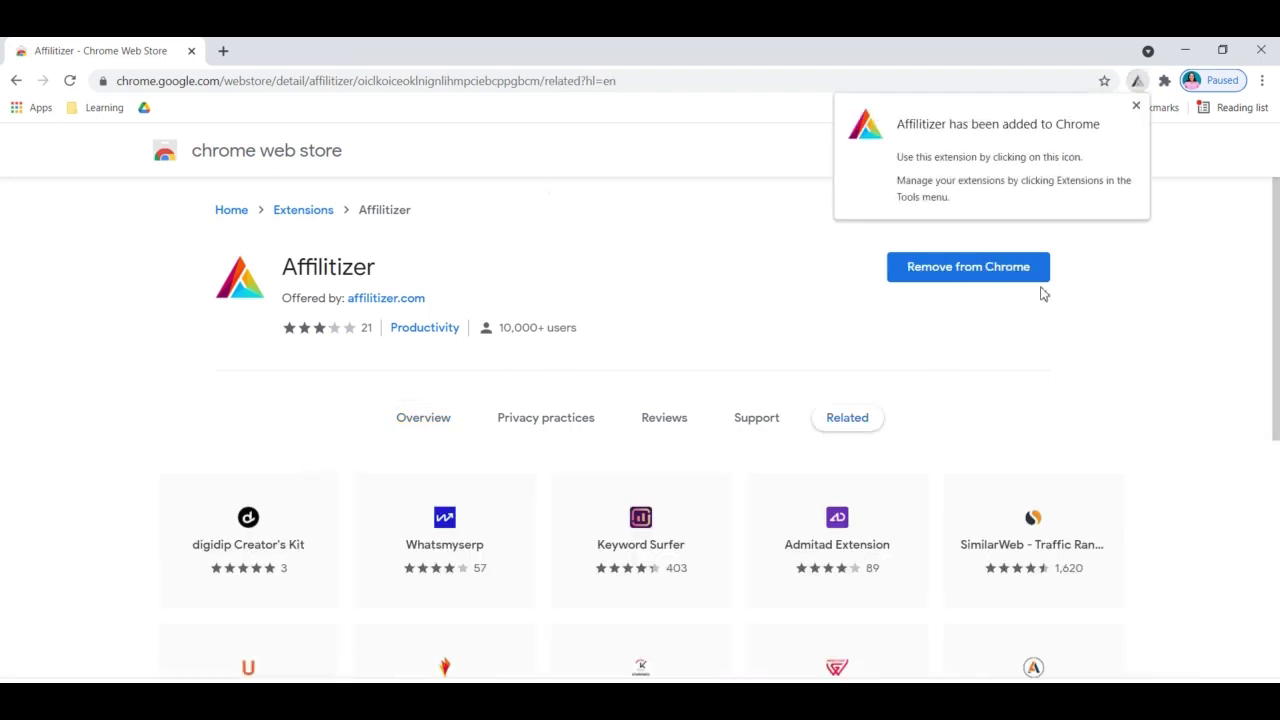
{"action": "left_click", "coordinate": [1140, 88]}
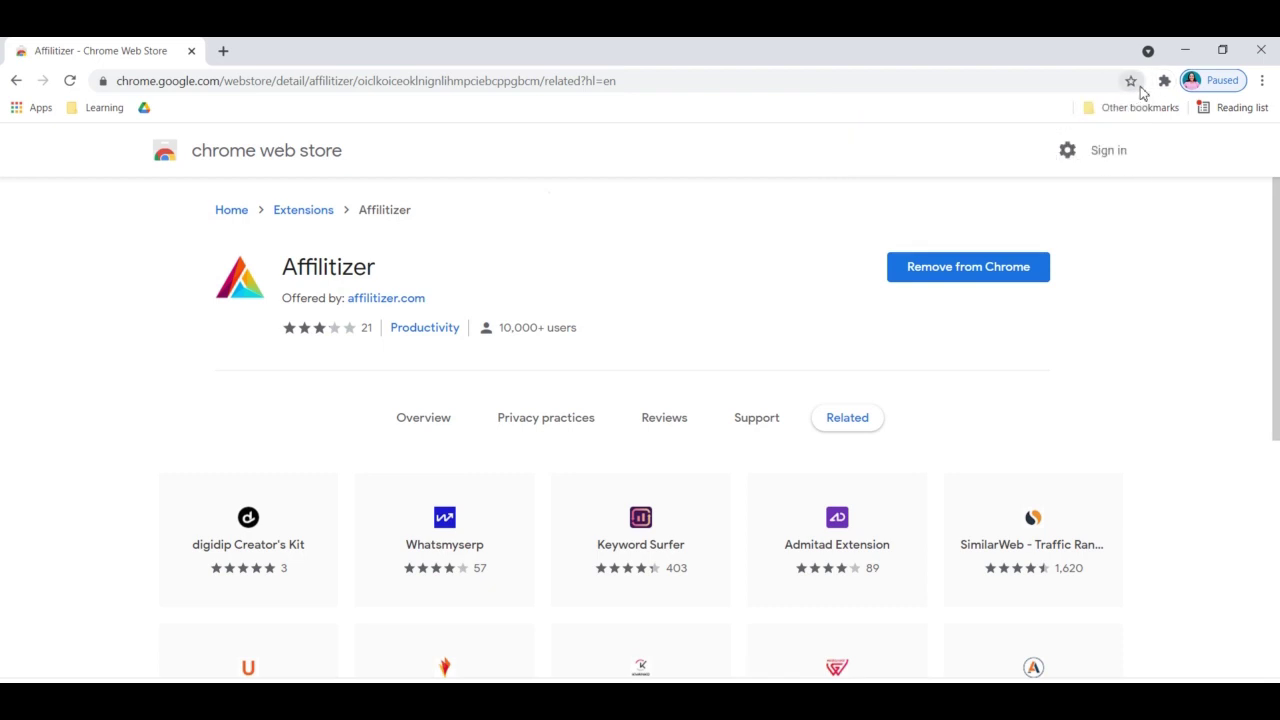
Open the Affilitizer popup from the Extensions menu and go to its login page
{"action": "left_click", "coordinate": [1164, 81]}
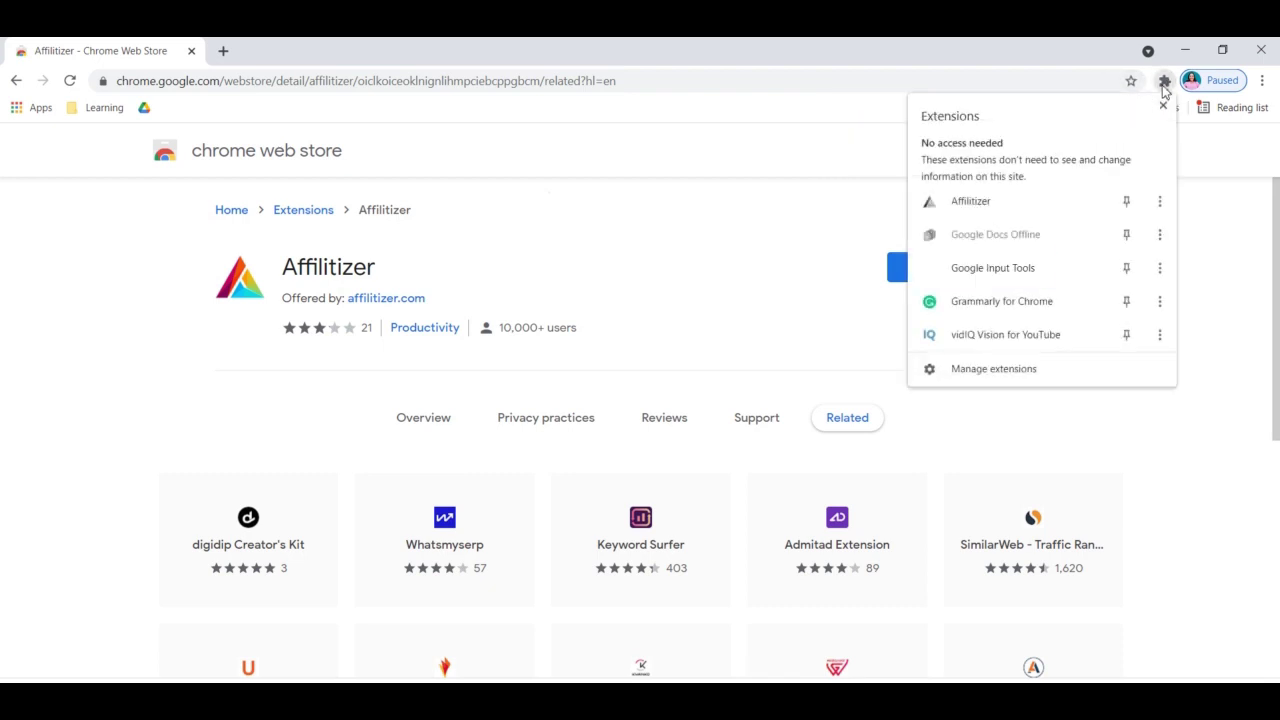
{"action": "left_click", "coordinate": [971, 207]}
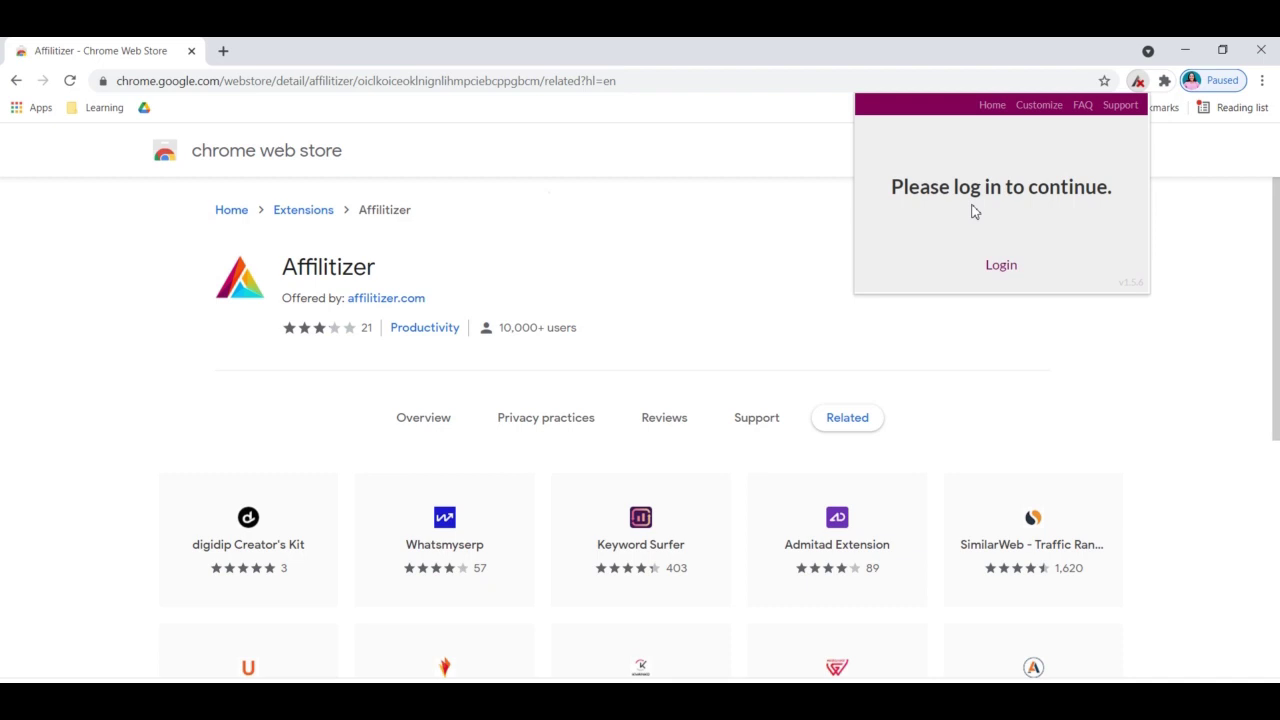
{"action": "left_click", "coordinate": [1000, 270]}
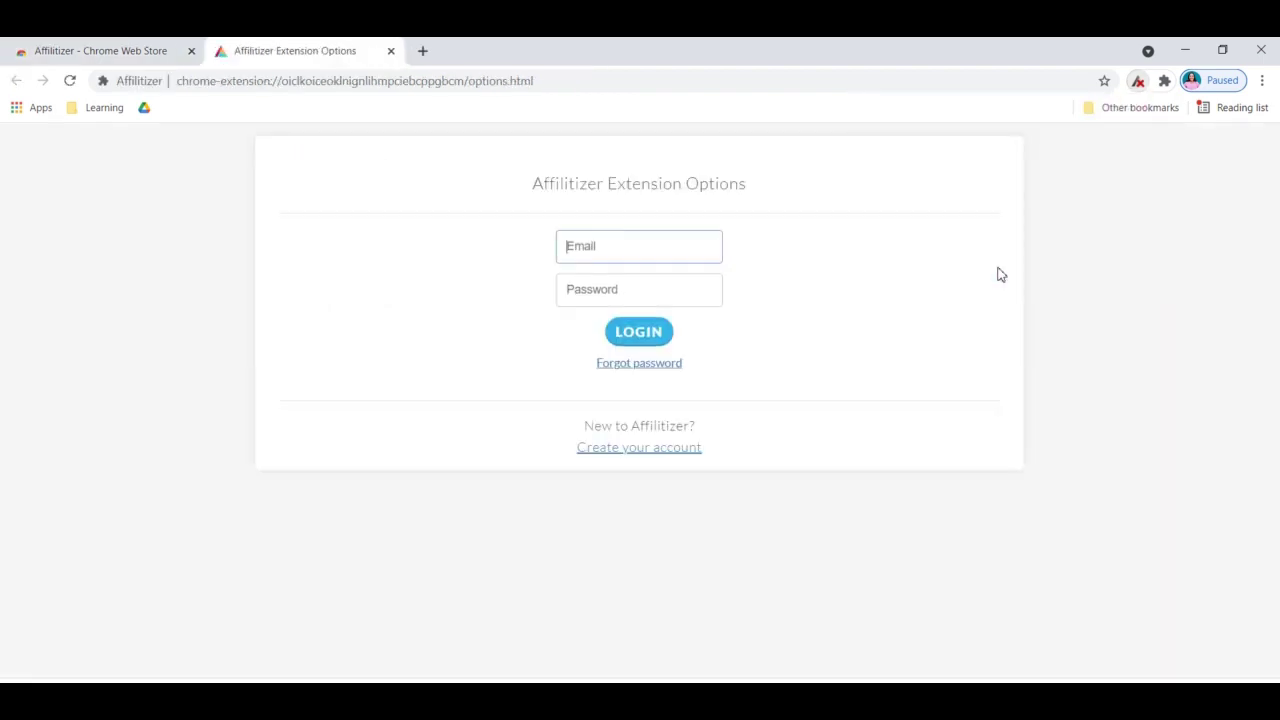
Log in to Affilitizer with a saved e-mail address and a password
{"action": "left_click", "coordinate": [670, 249]}
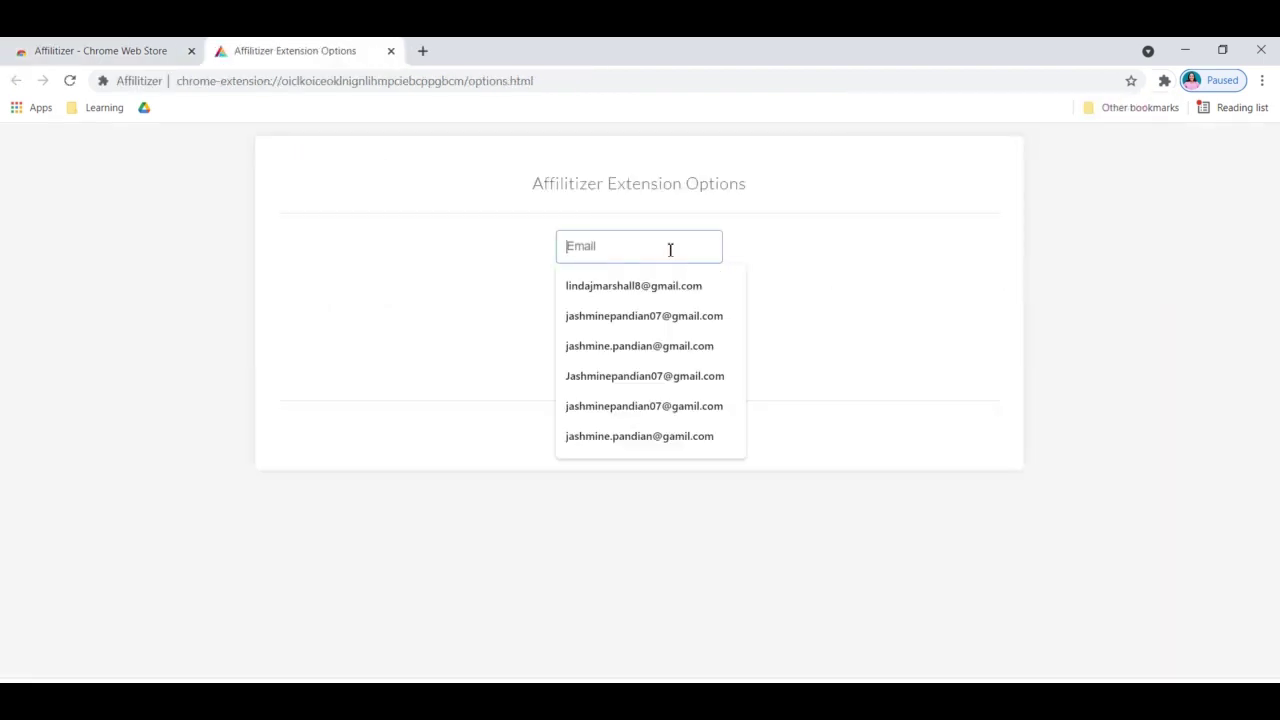
{"action": "left_click", "coordinate": [660, 318]}
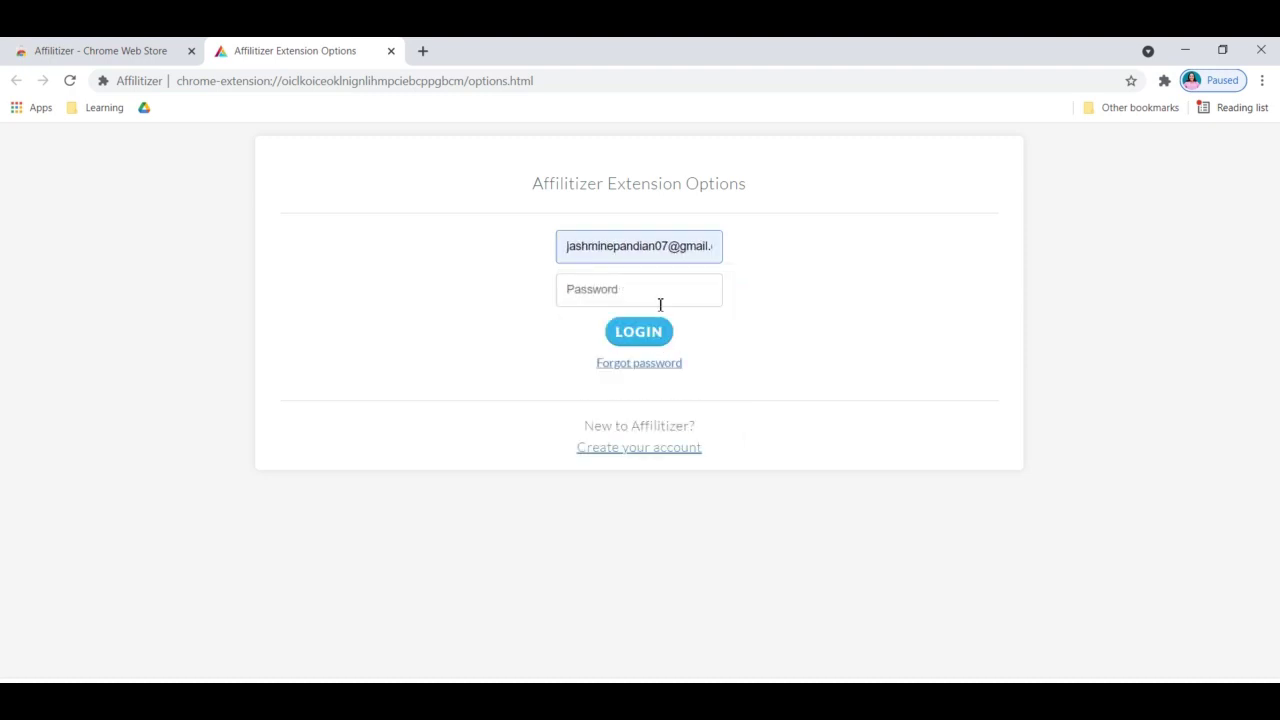
{"action": "left_click", "coordinate": [660, 304]}
{"action": "type", "text": "••"}
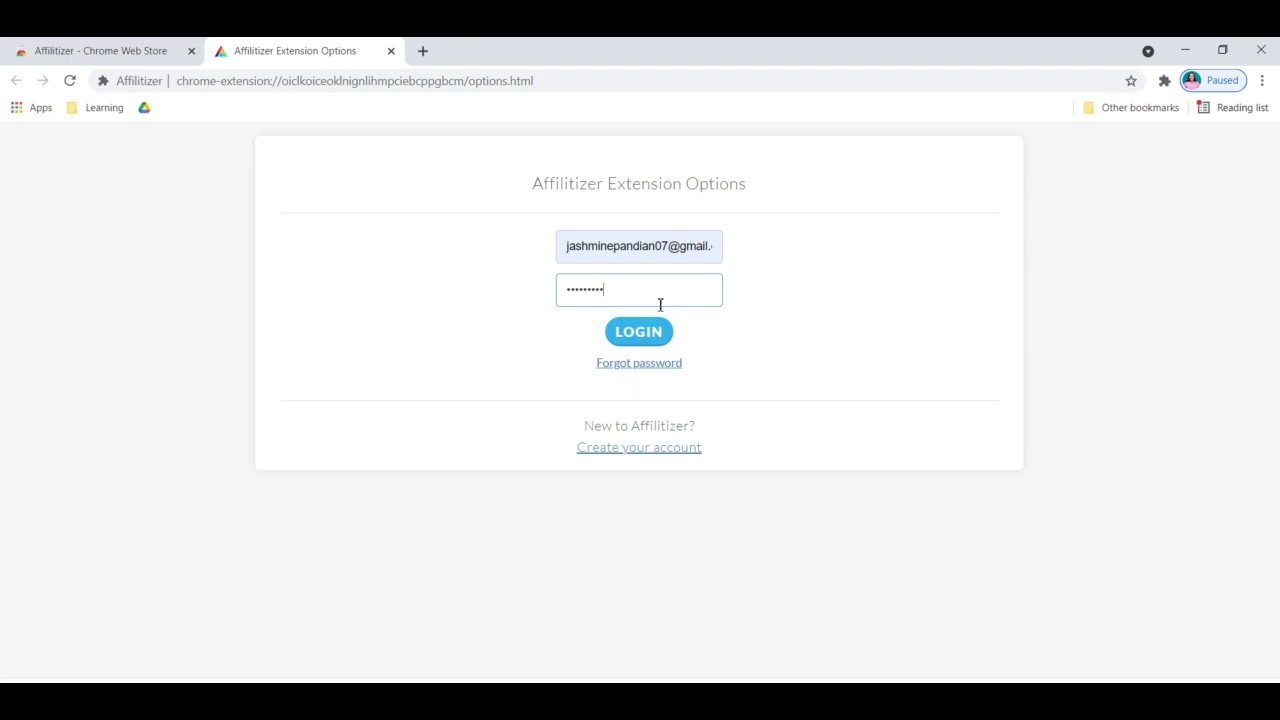
{"action": "left_click", "coordinate": [643, 328]}
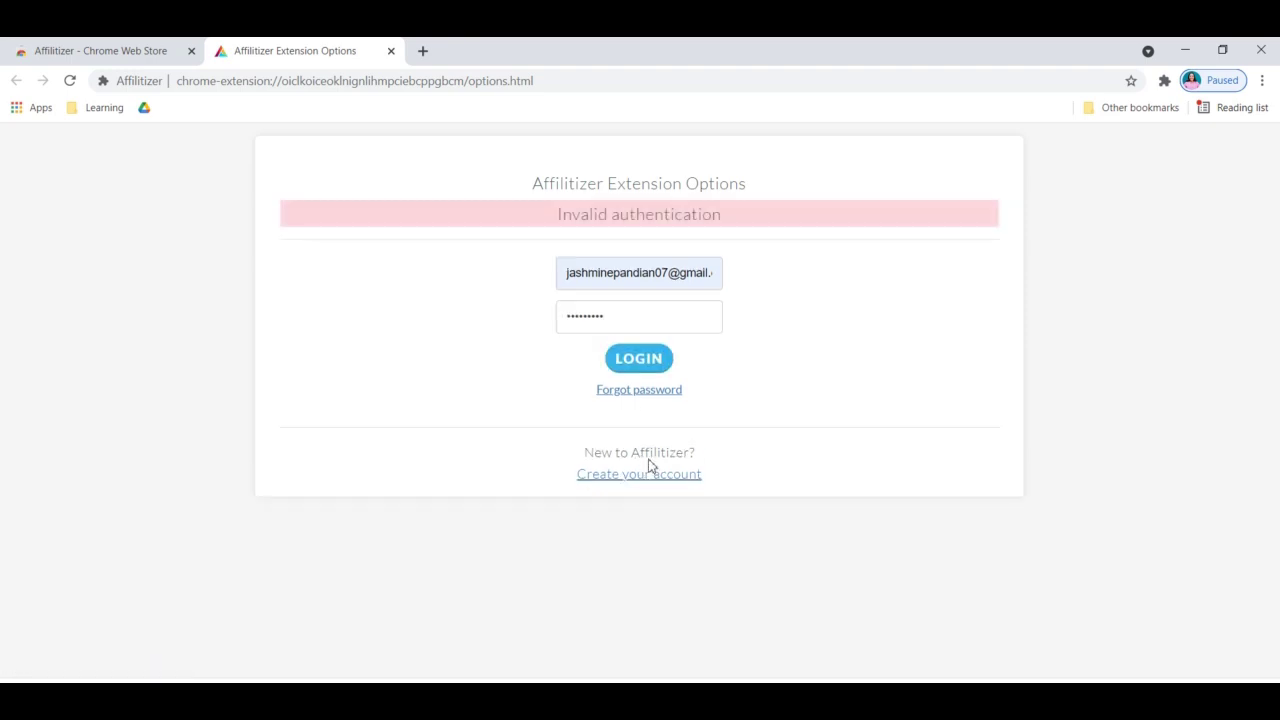
Correct the password and retry the Affilitizer login
{"action": "left_click", "coordinate": [684, 323]}
{"action": "key", "text": "BackSpace"}
{"action": "key", "text": "BackSpace"}
{"action": "key", "text": "BackSpace"}
{"action": "key", "text": "BackSpace"}
{"action": "key", "text": "BackSpace"}
{"action": "key", "text": "BackSpace"}
{"action": "key", "text": "BackSpace"}
{"action": "key", "text": "BackSpace"}
{"action": "type", "text": "•"}
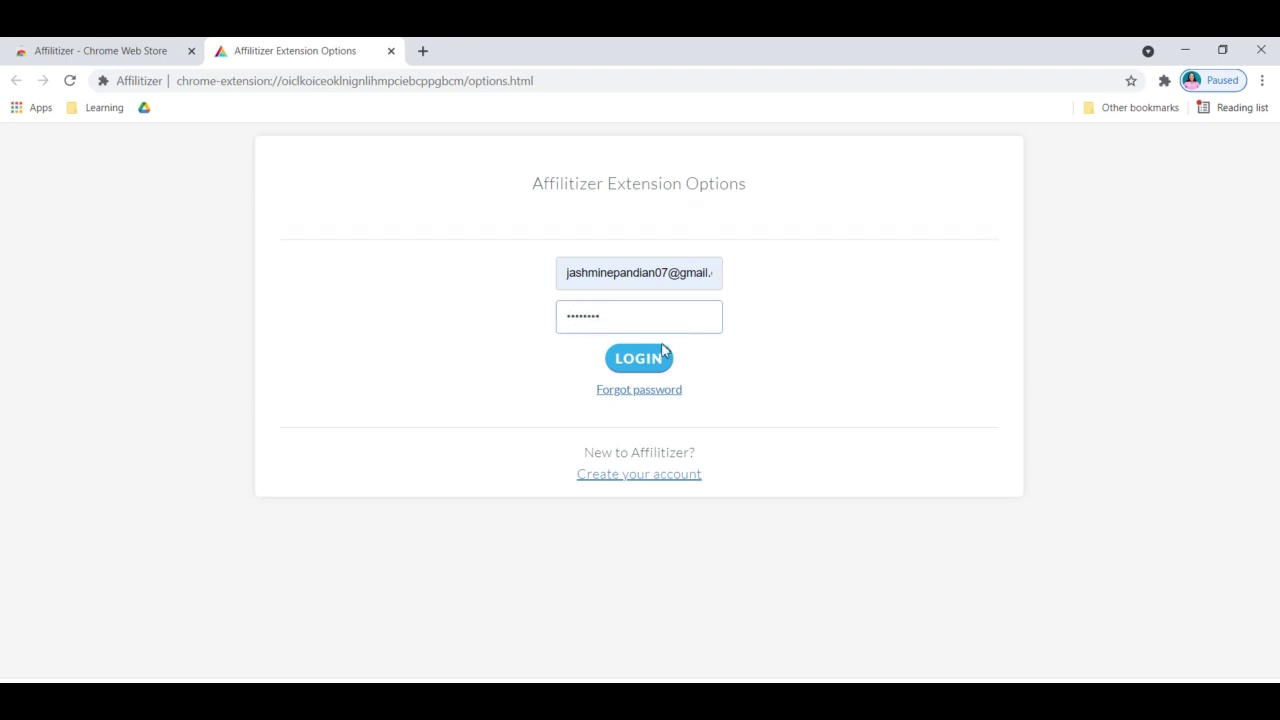
{"action": "left_click", "coordinate": [655, 358]}
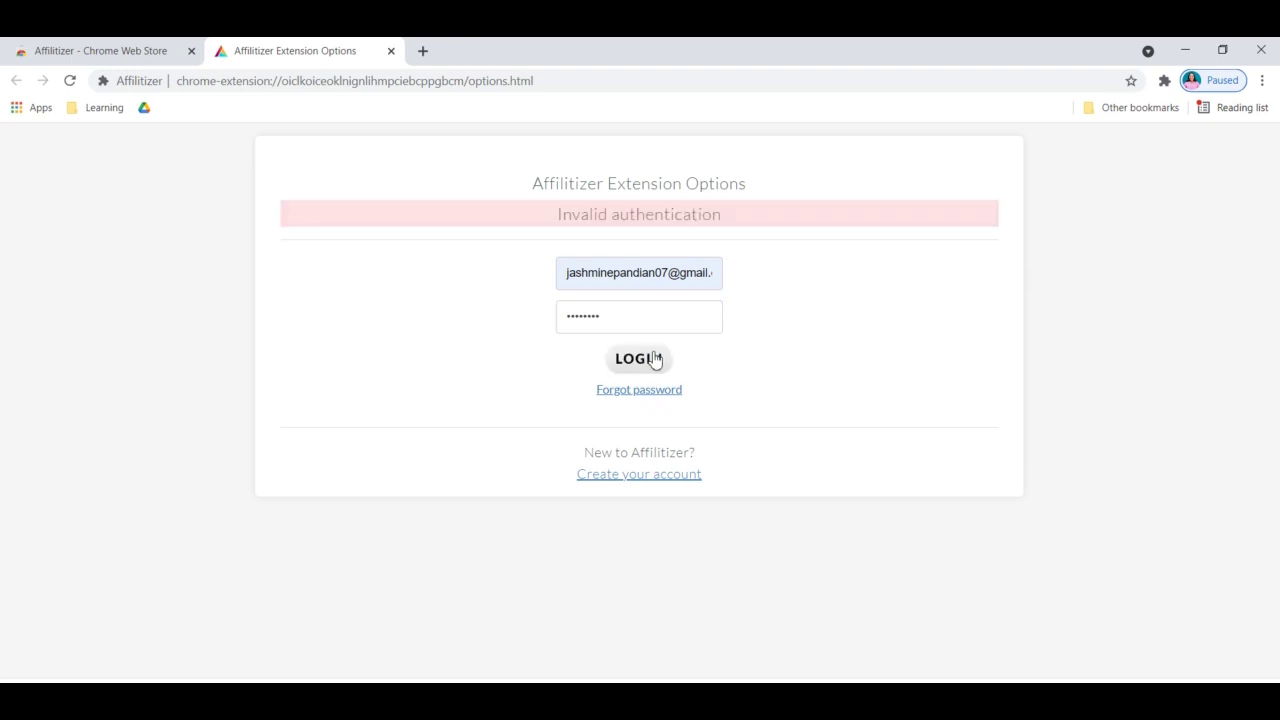
Retry the login with the other saved e-mail and a new password, then go to account creation
{"action": "left_click", "coordinate": [725, 267]}
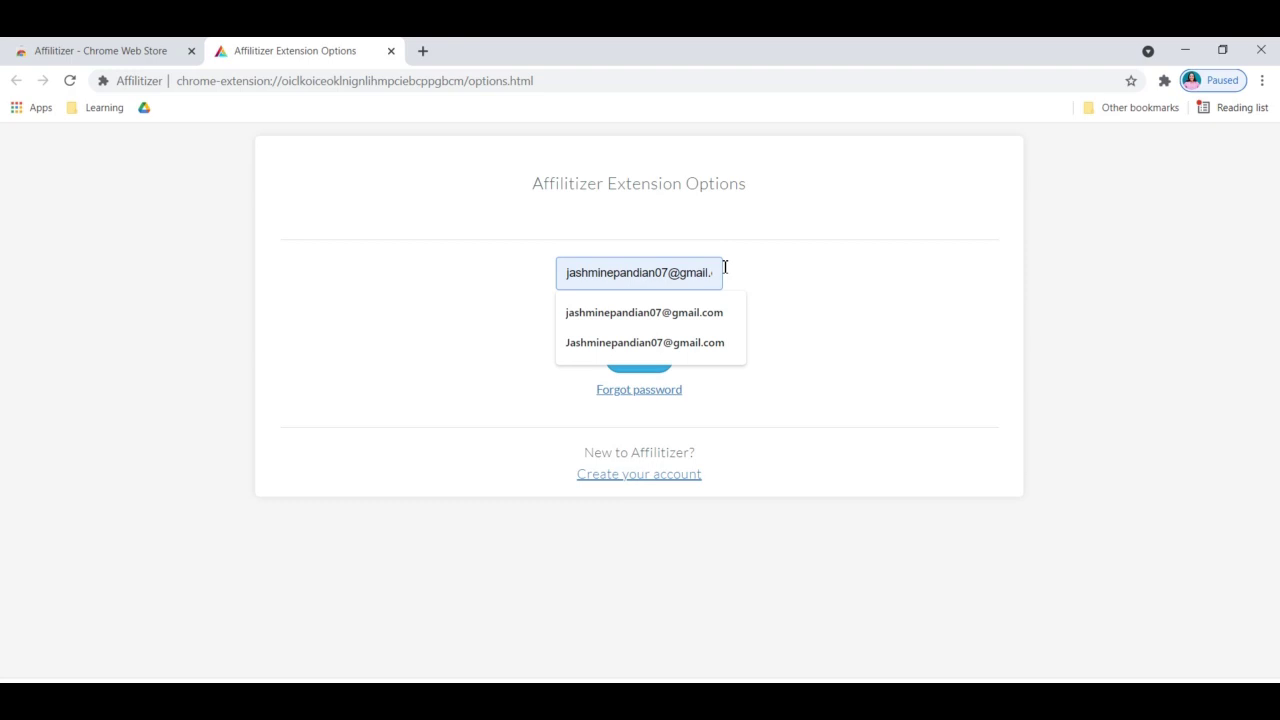
{"action": "left_click", "coordinate": [700, 343]}
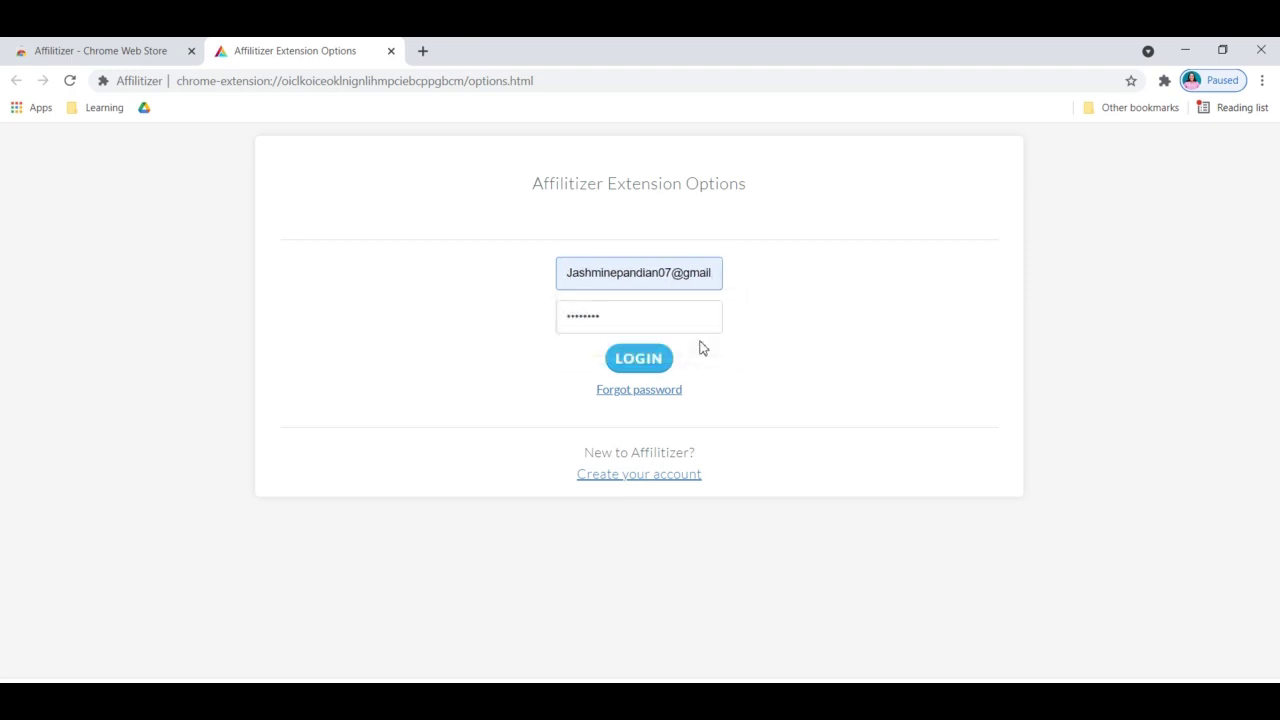
{"action": "left_click", "coordinate": [680, 317]}
{"action": "key", "text": "BackSpace"}
{"action": "key", "text": "BackSpace"}
{"action": "key", "text": "BackSpace"}
{"action": "key", "text": "BackSpace"}
{"action": "key", "text": "BackSpace"}
{"action": "key", "text": "BackSpace"}
{"action": "key", "text": "BackSpace"}
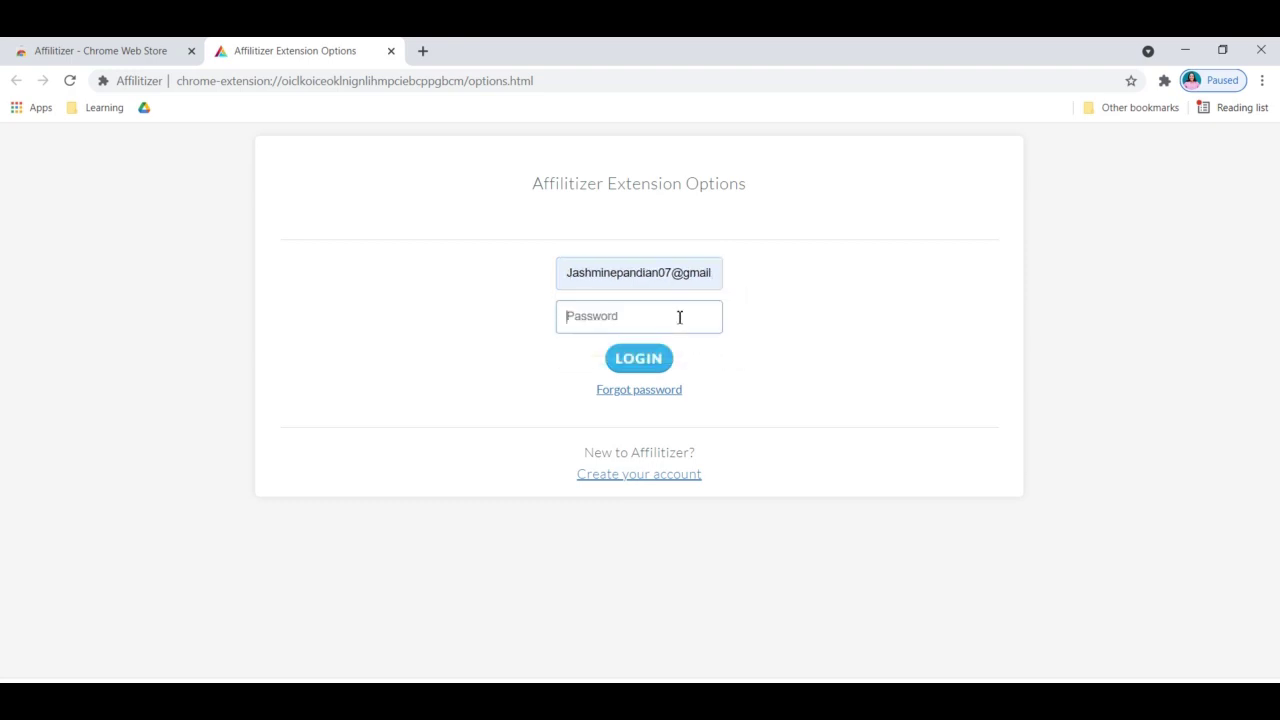
{"action": "type", "text": "a"}
{"action": "left_click", "coordinate": [652, 360]}
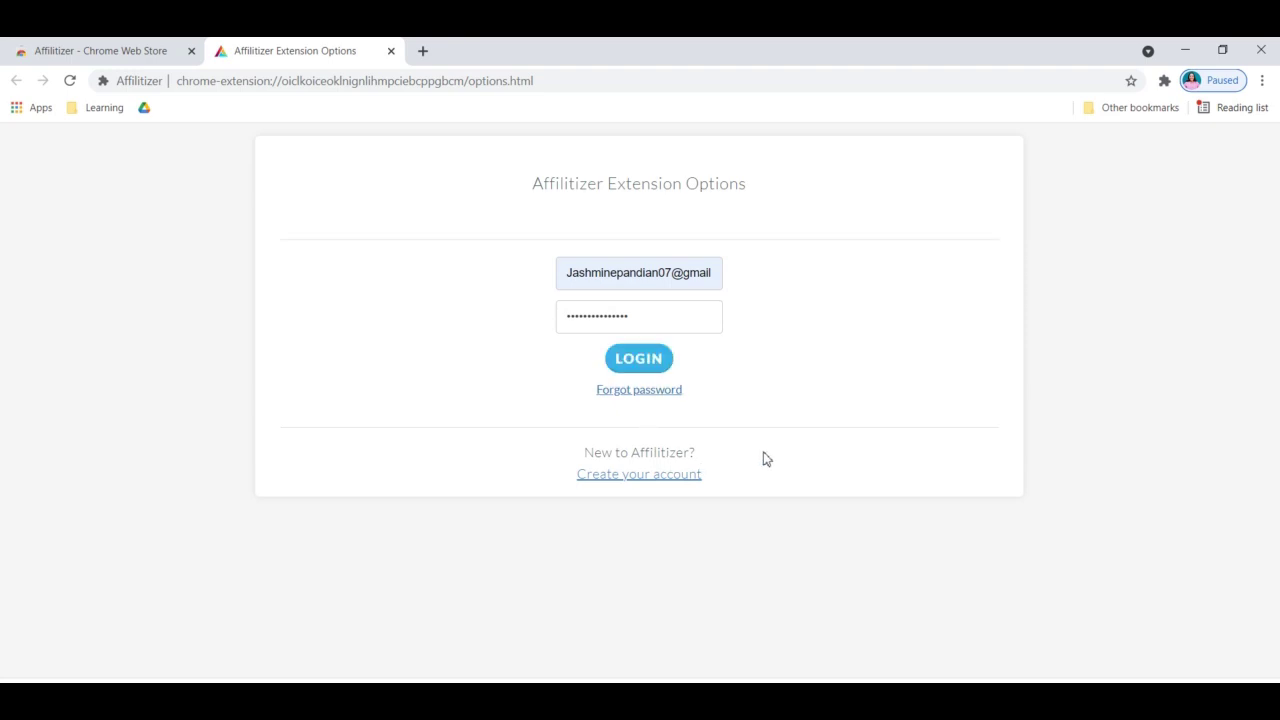
{"action": "left_click", "coordinate": [685, 474]}
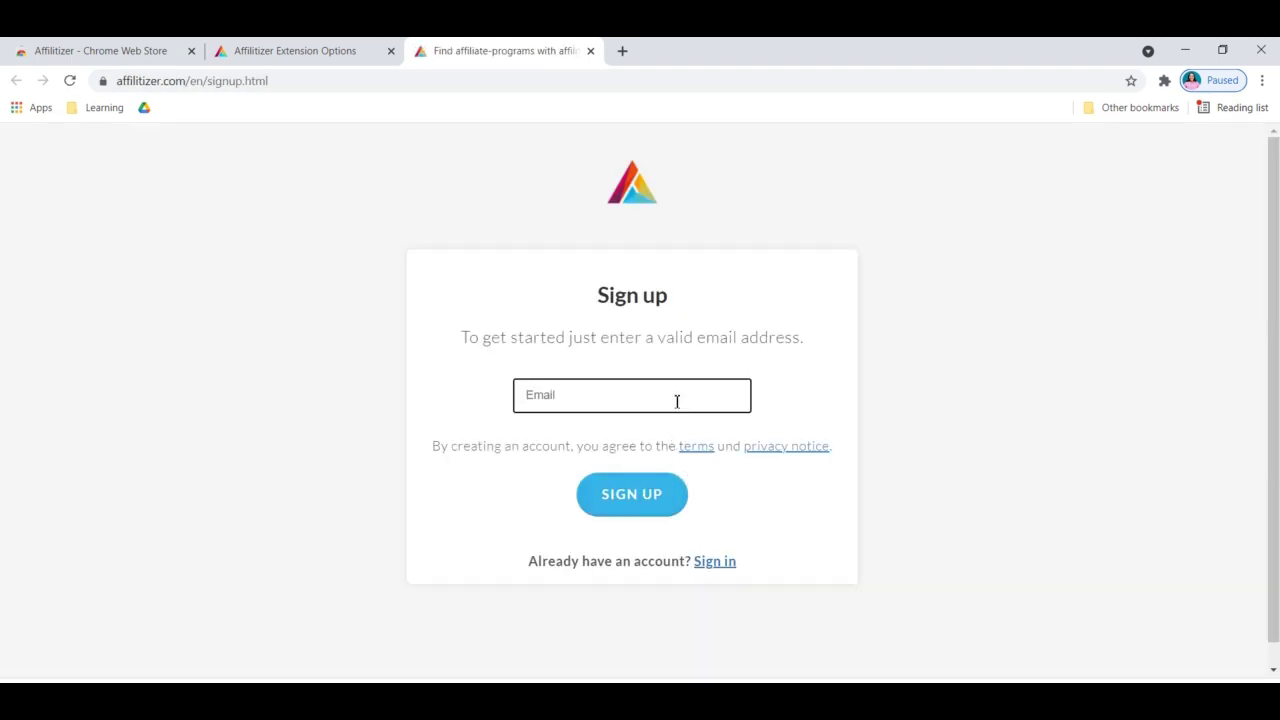
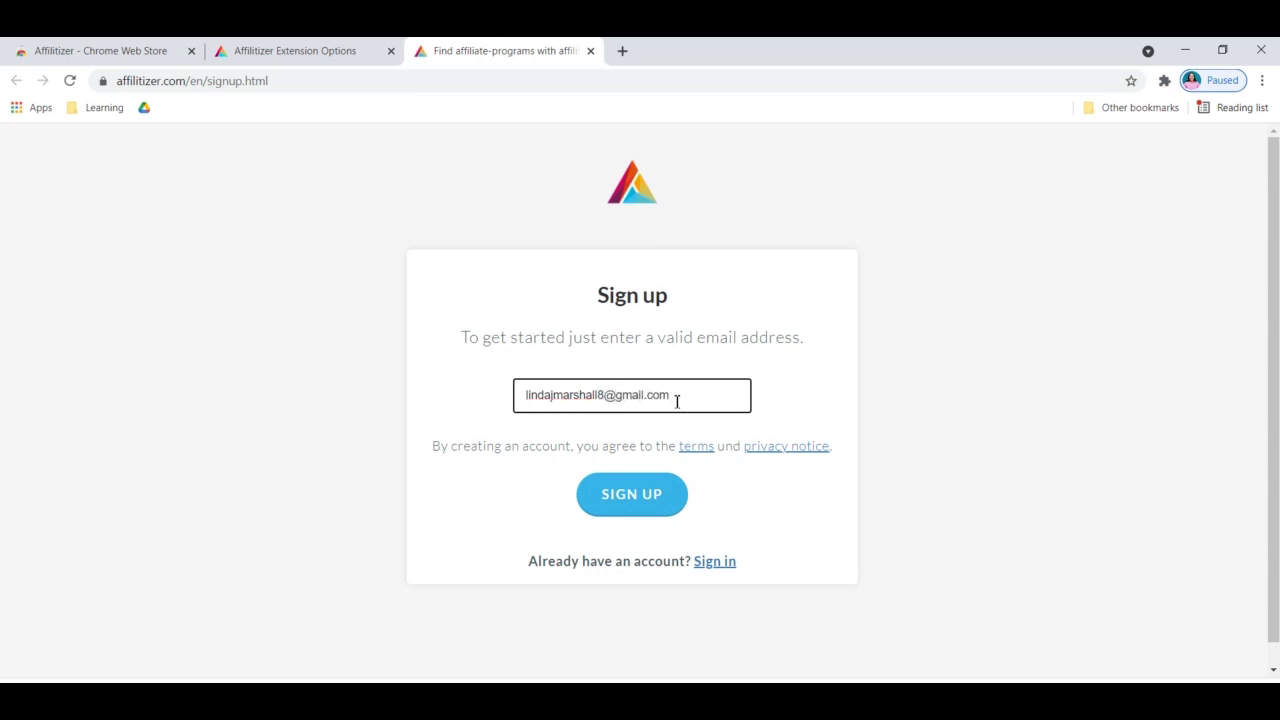
Submit the account e-mail on the sign-up page, then switch to the sign-in page
{"action": "left_click", "coordinate": [651, 494]}
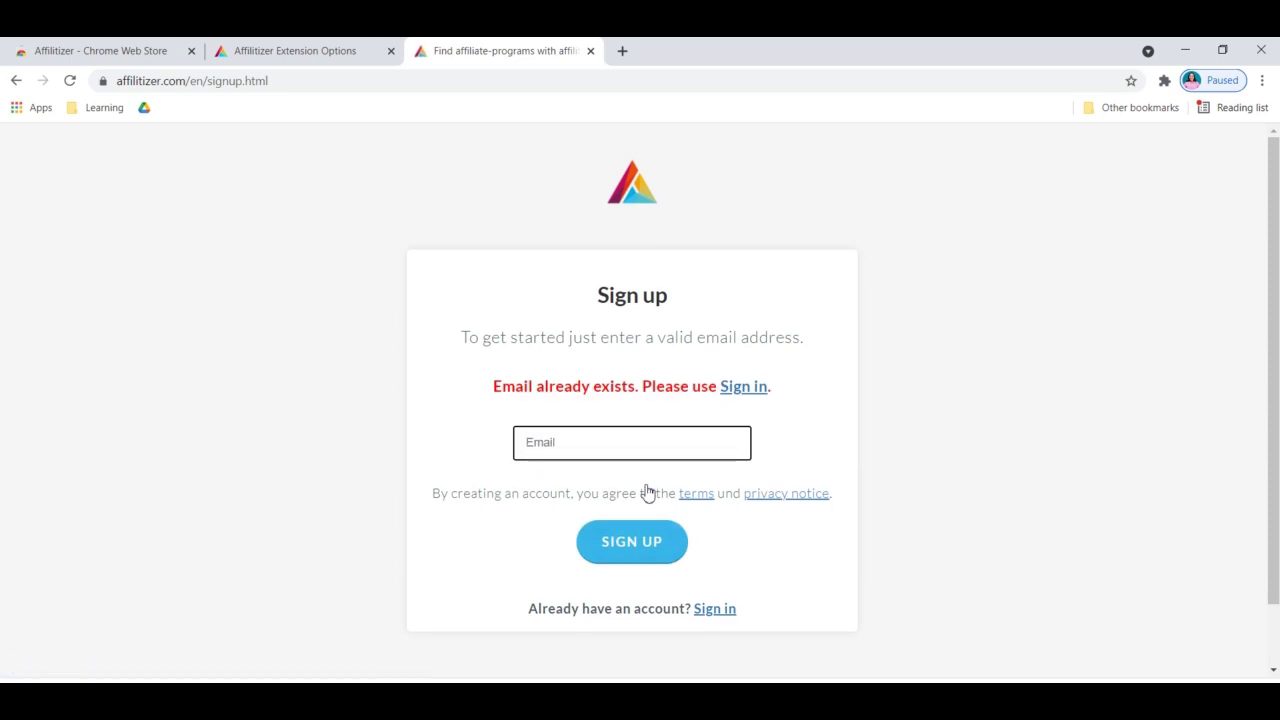
{"action": "left_click", "coordinate": [748, 386]}
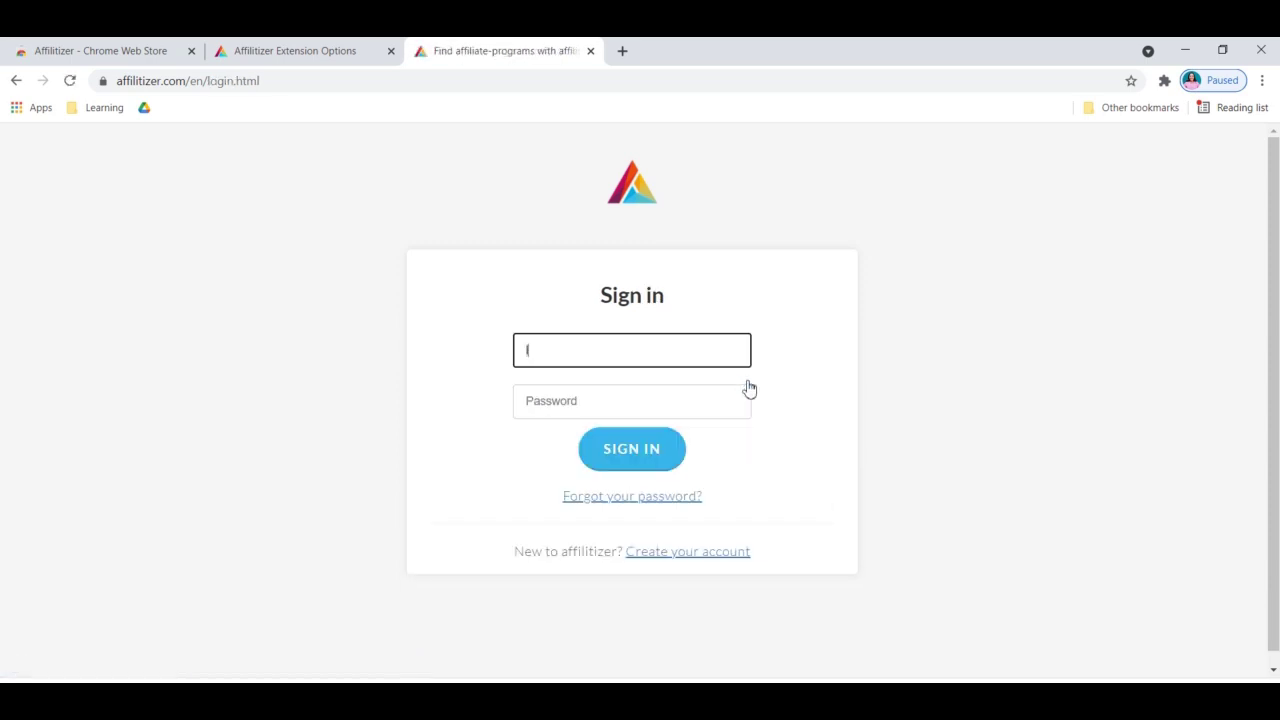
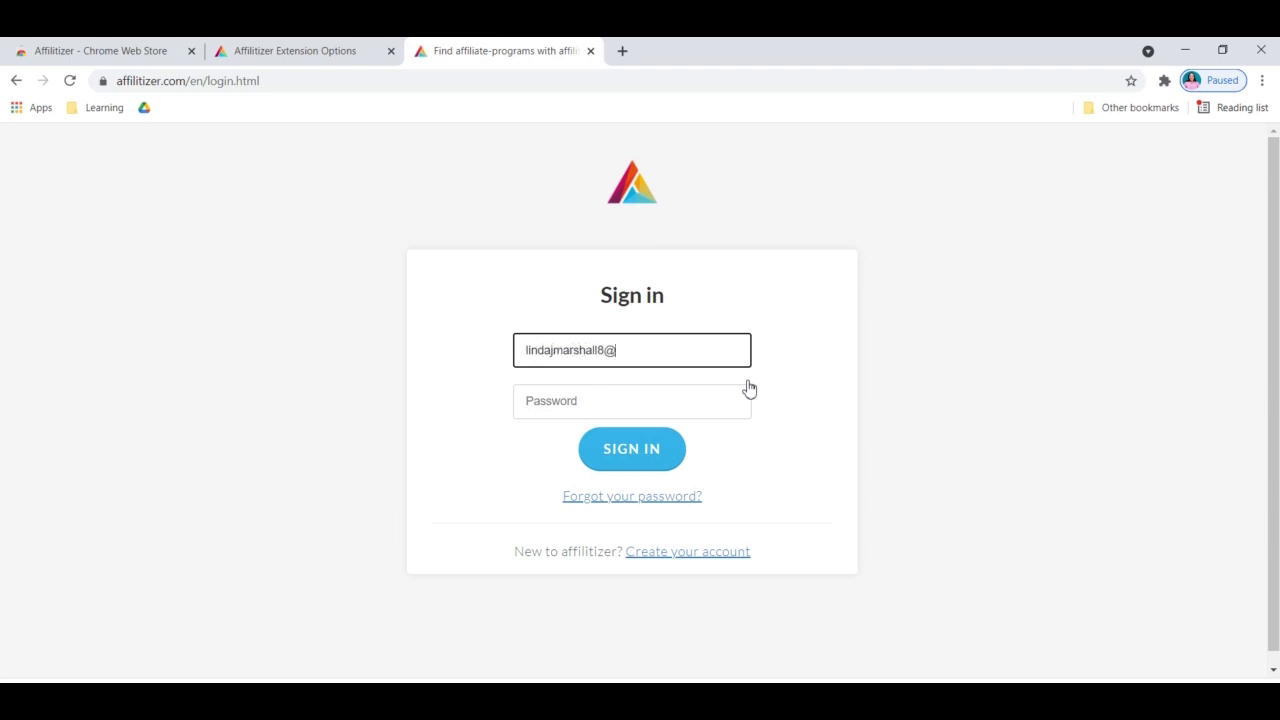
Sign in with the account e-mail and password, which returns an error
{"action": "key", "text": "Tab"}
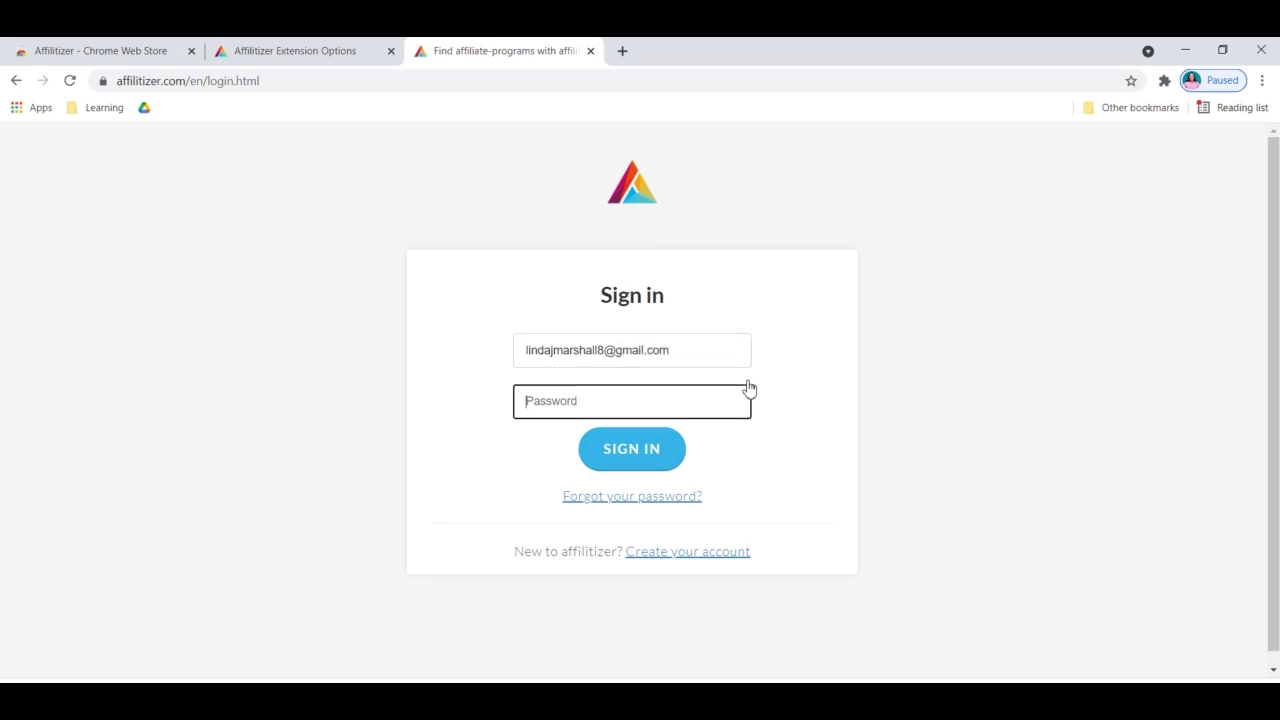
{"action": "type", "text": "*********"}
{"action": "left_click", "coordinate": [666, 449]}
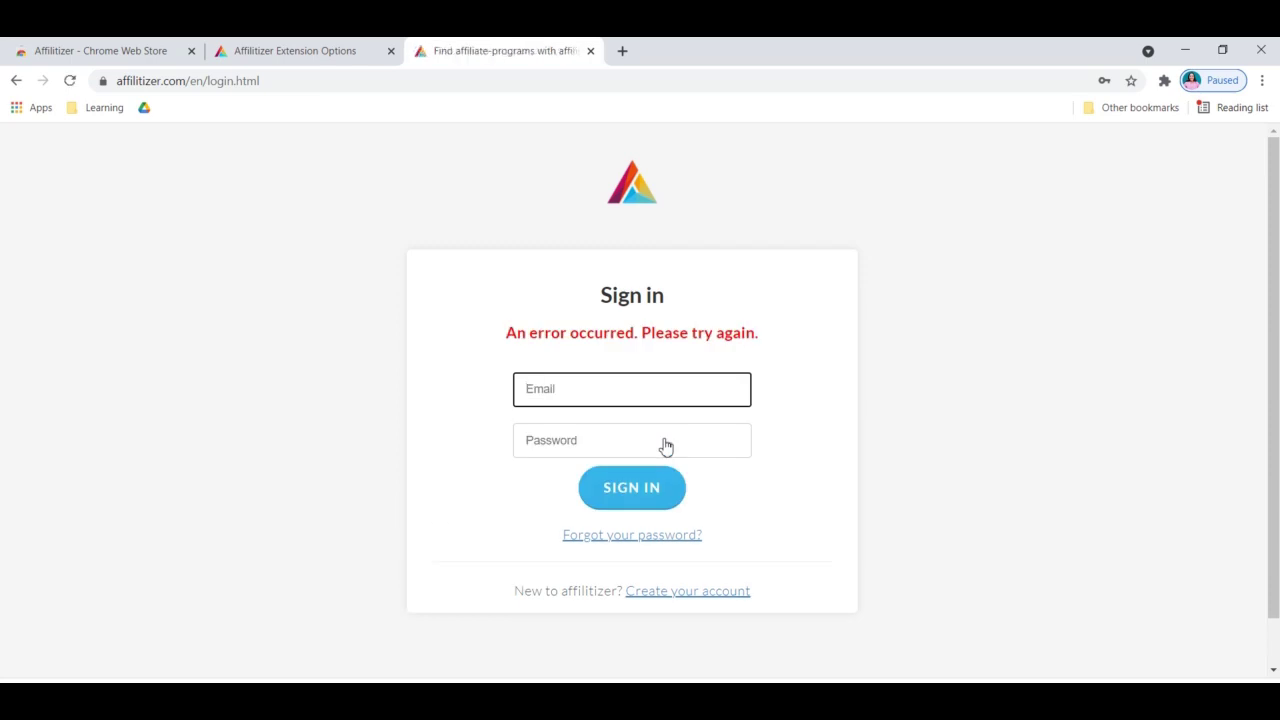
{"action": "scroll", "coordinate": [666, 446], "scroll_direction": "down", "scroll_amount": 1}
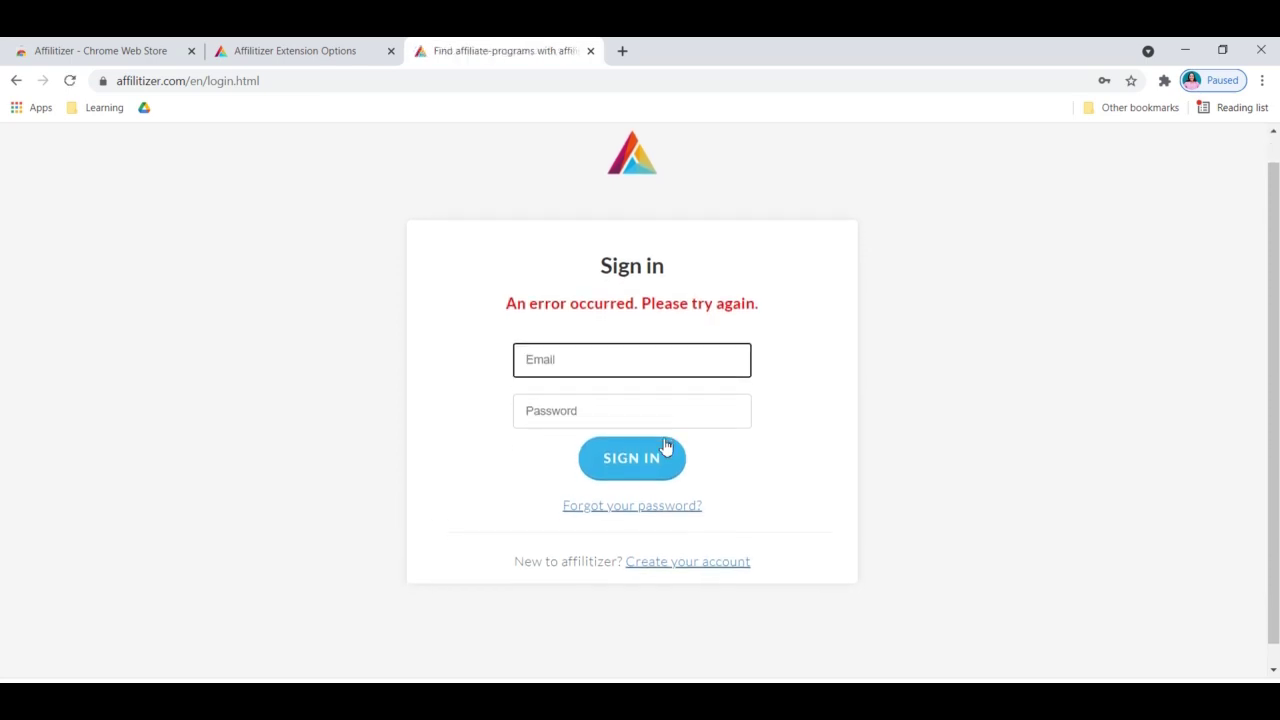
Enter an e-mail address on the Affilitizer sign-up page and submit it
{"action": "left_click", "coordinate": [676, 564]}
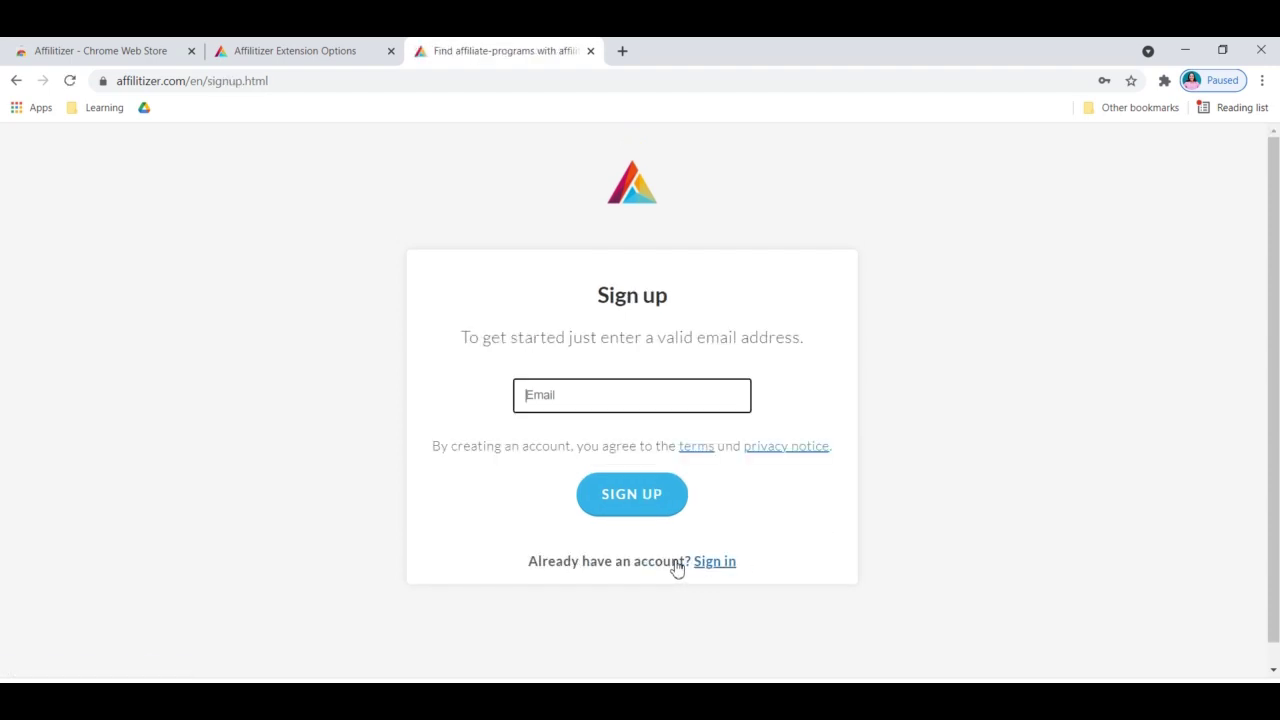
{"action": "left_click", "coordinate": [651, 400]}
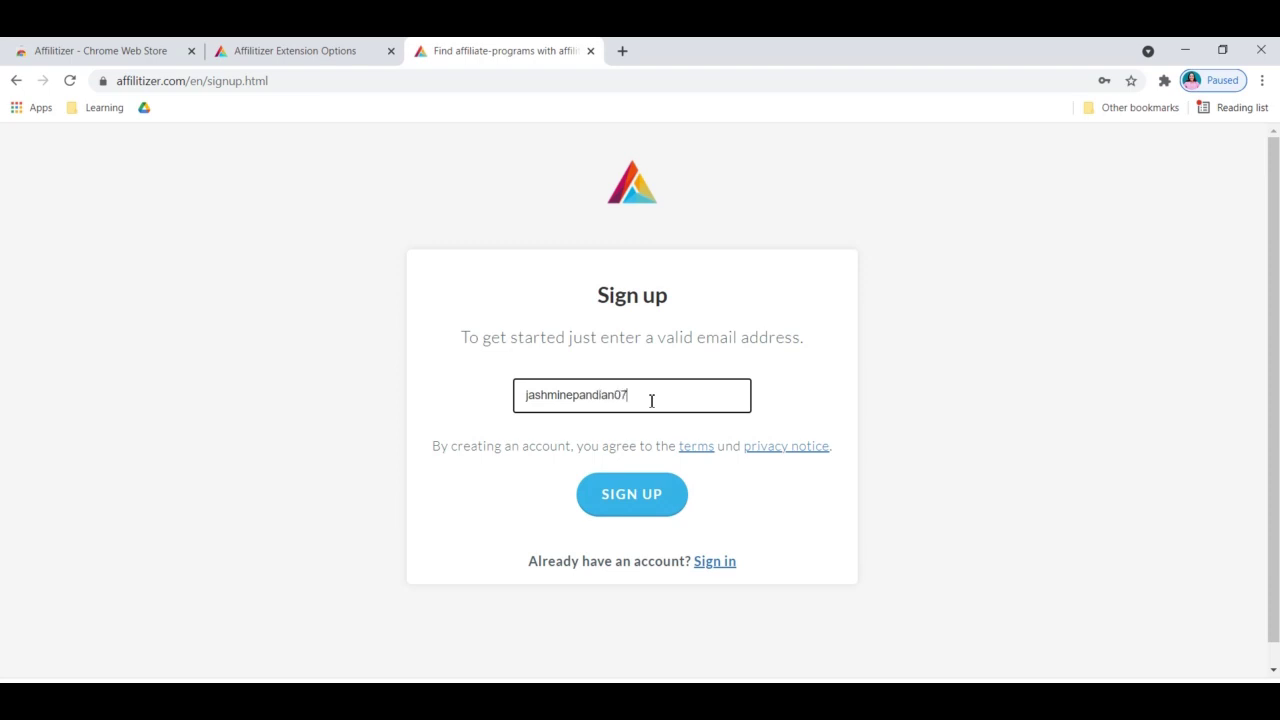
{"action": "left_click", "coordinate": [625, 505]}
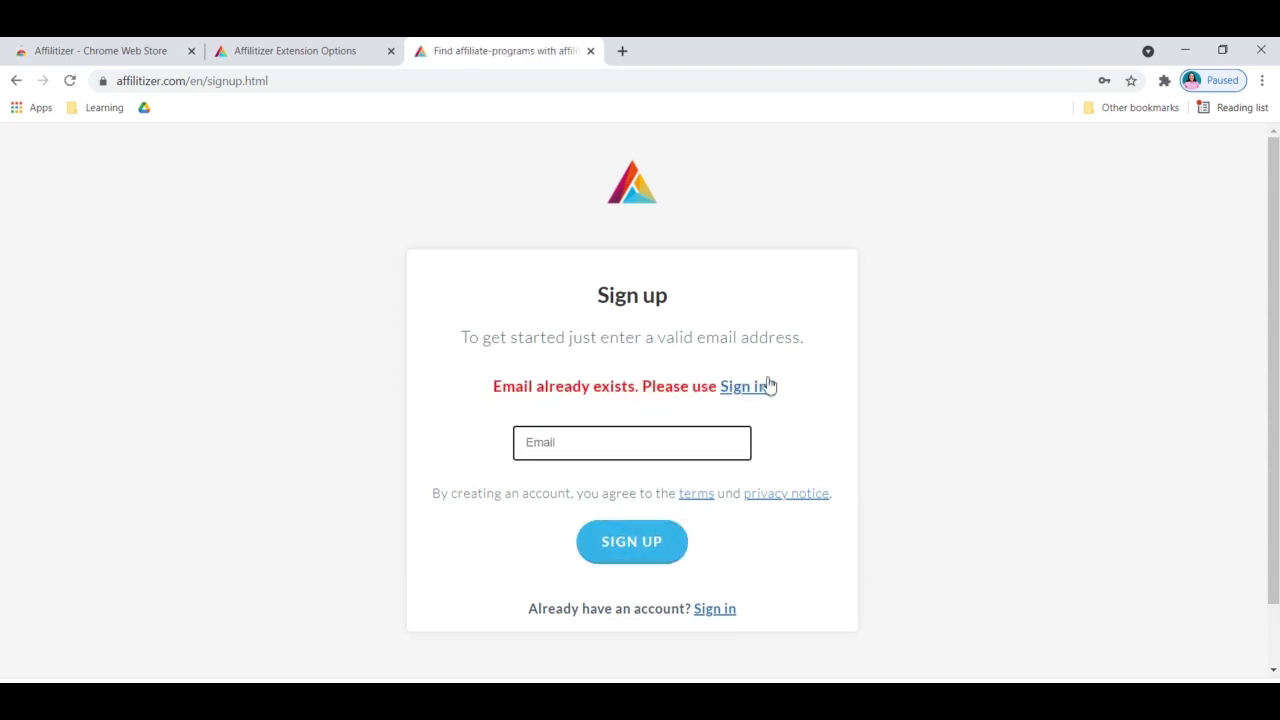
{"action": "left_click", "coordinate": [743, 390]}
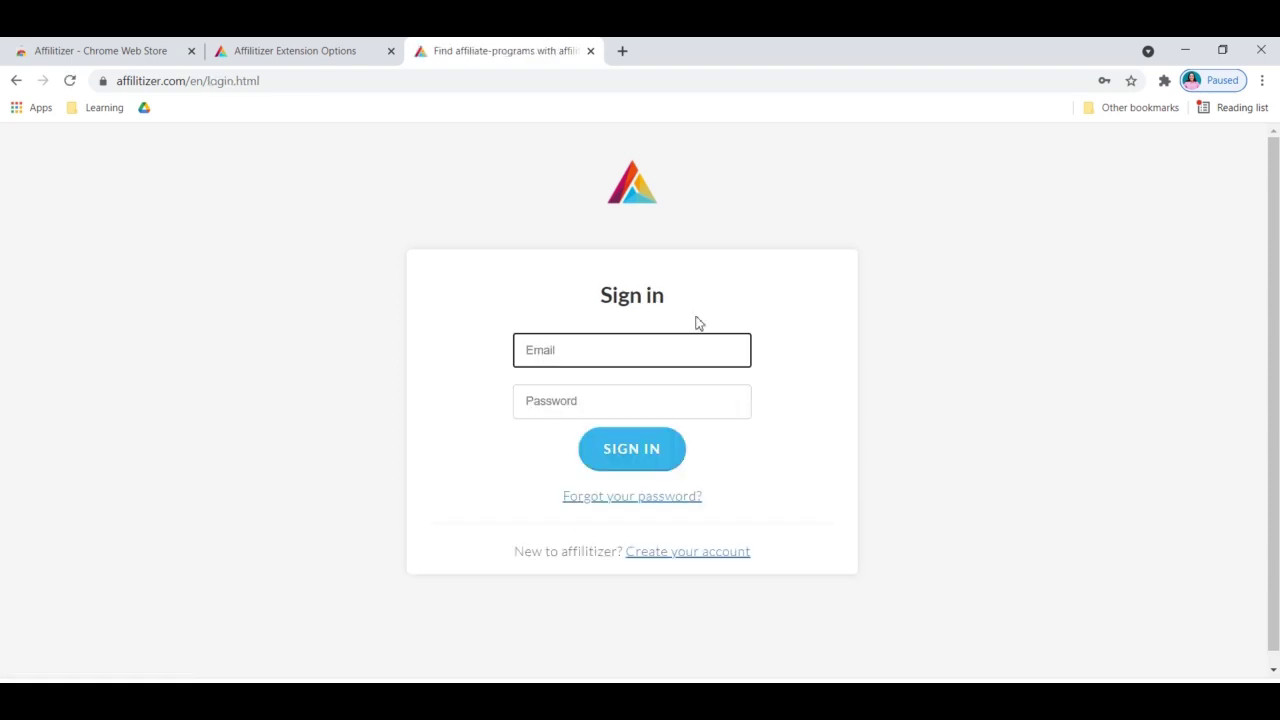
Return to account creation and sign up with a different, unused e-mail address
{"action": "left_click", "coordinate": [700, 322]}
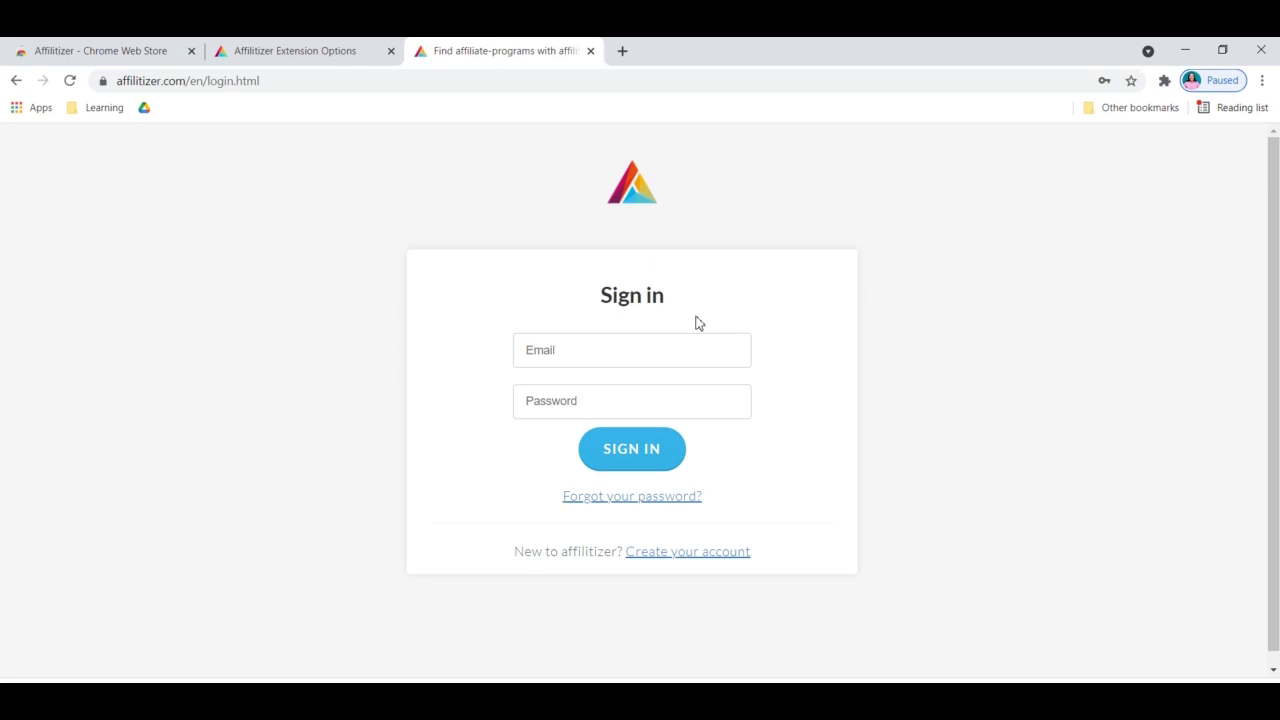
{"action": "left_click", "coordinate": [671, 554]}
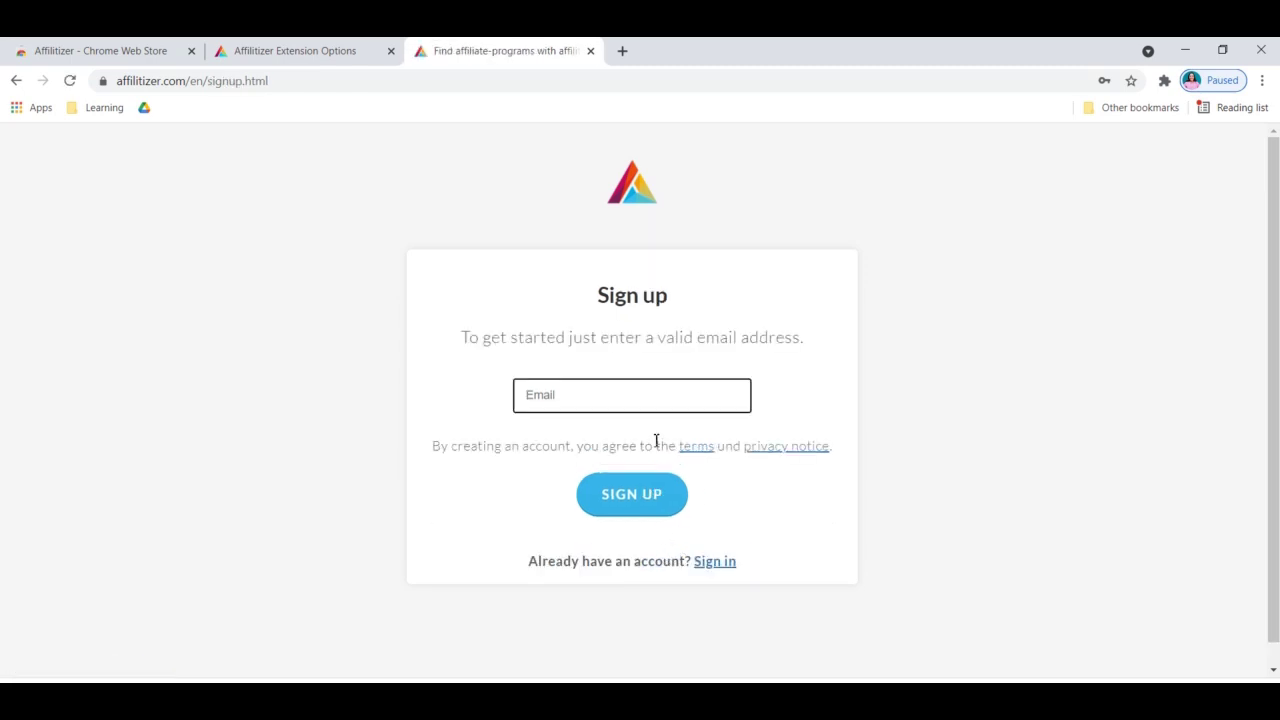
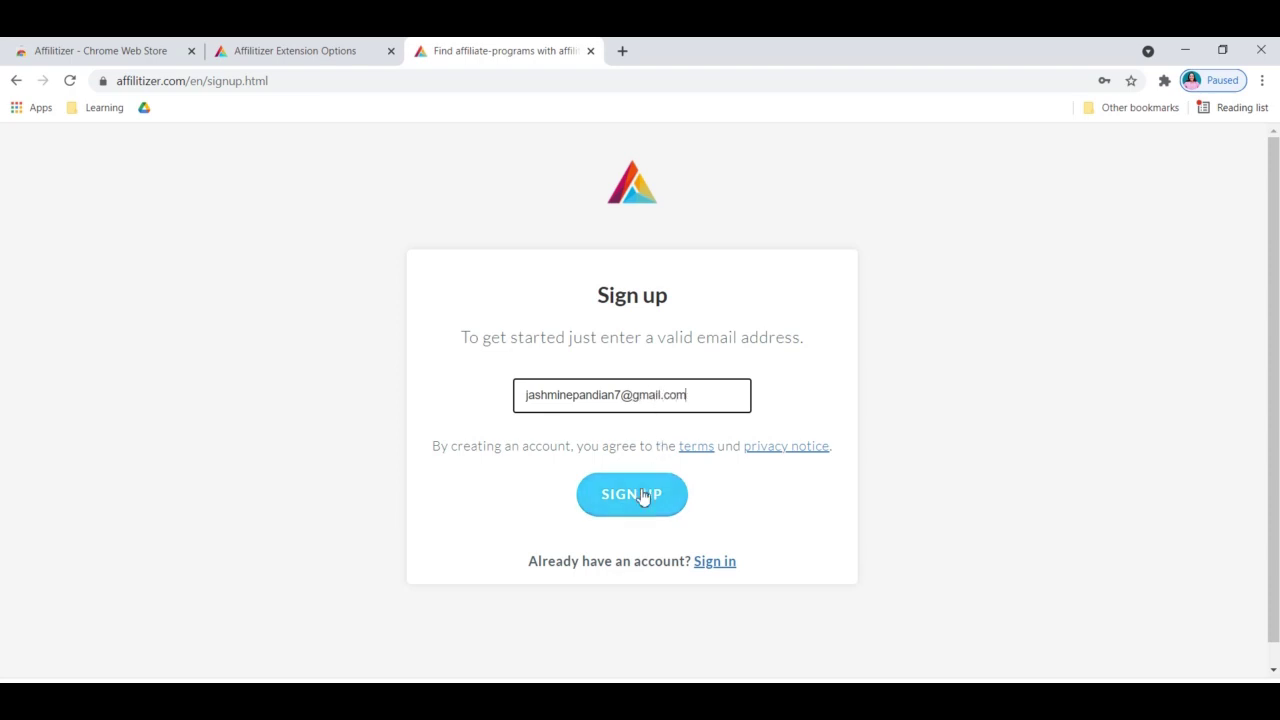
{"action": "left_click", "coordinate": [643, 497]}
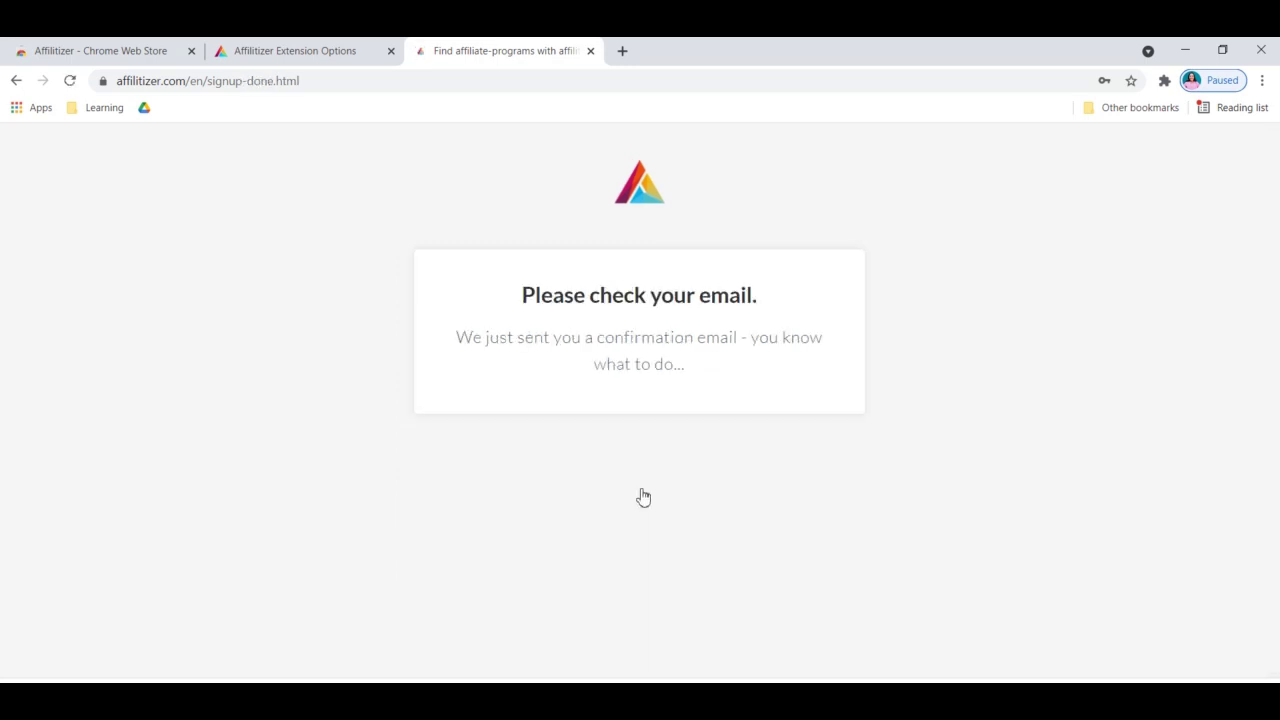
Open gmail.com in a new tab and sign in with the new account's e-mail and password
{"action": "left_click", "coordinate": [622, 50]}
{"action": "type", "text": "www"}
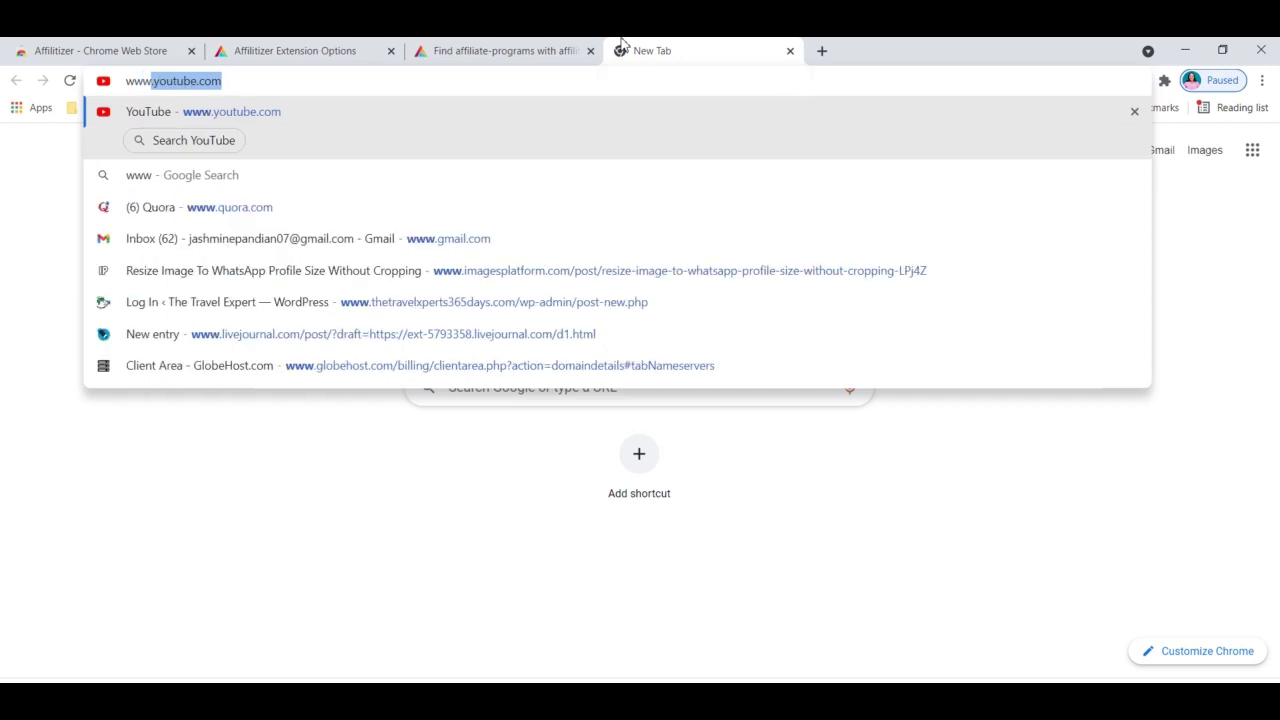
{"action": "type", "text": ".gma"}
{"action": "key", "text": "Return"}
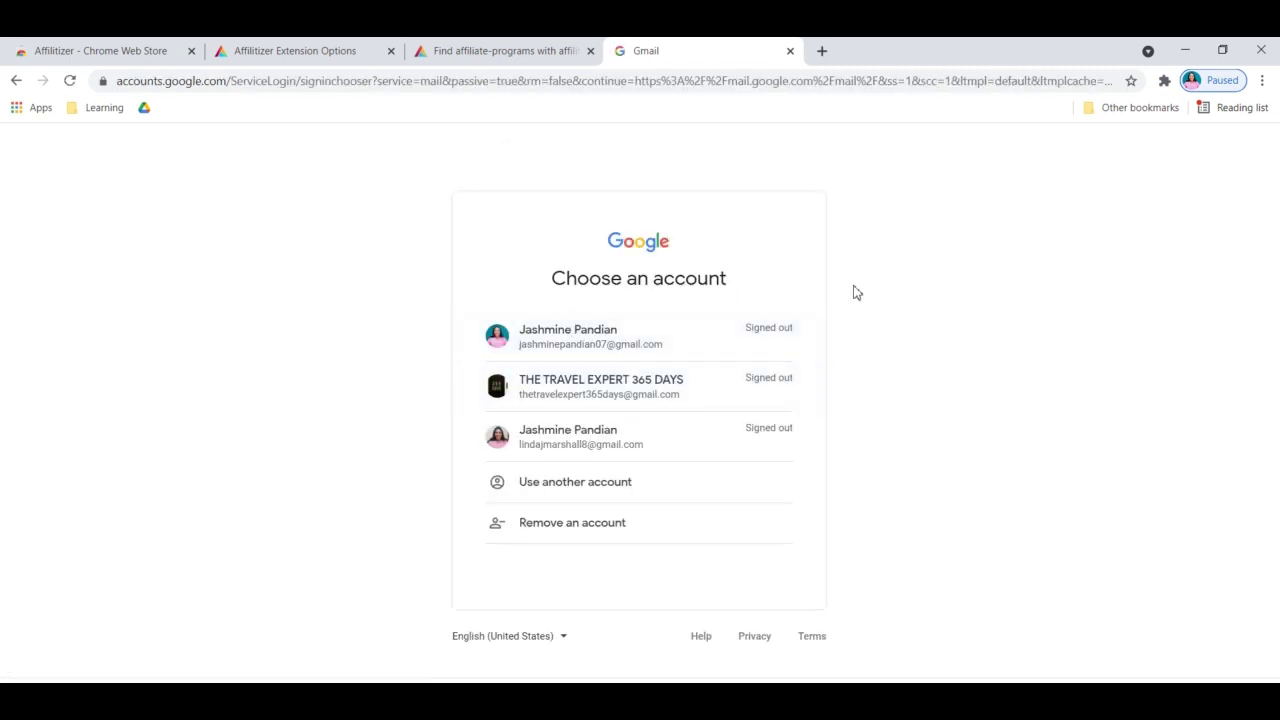
{"action": "left_click", "coordinate": [585, 490]}
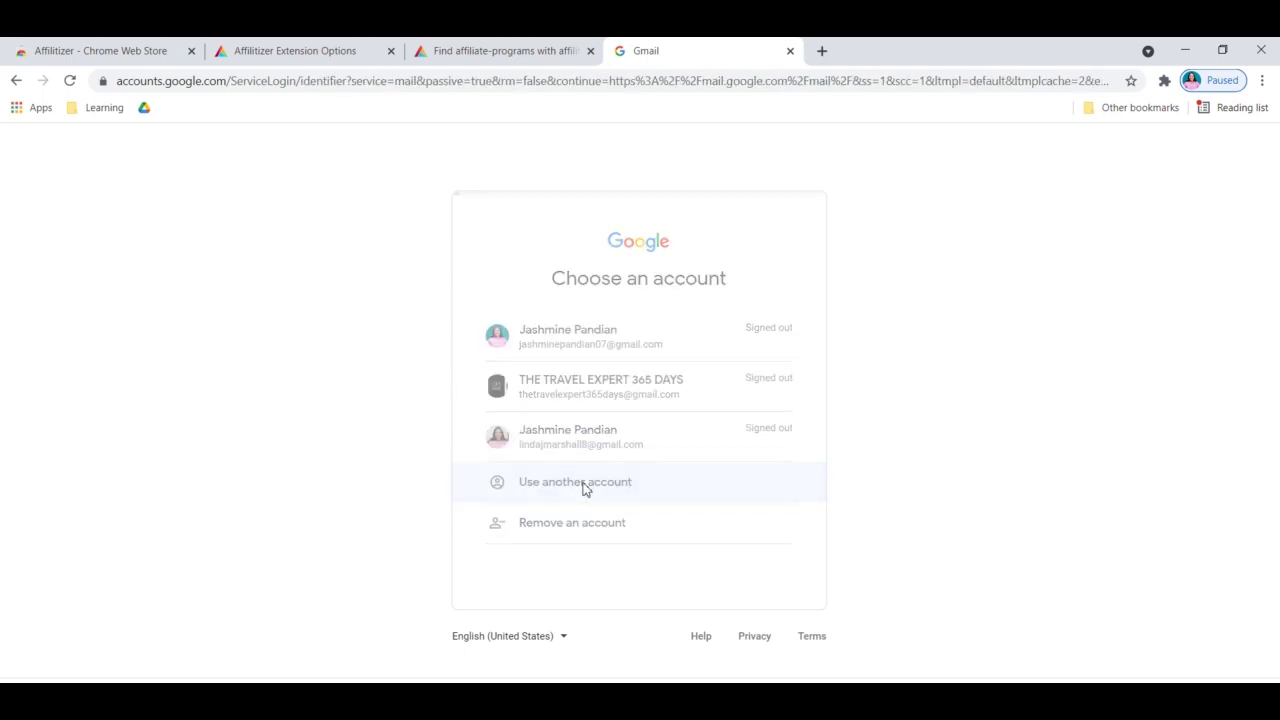
{"action": "key", "text": "ctrl+v"}
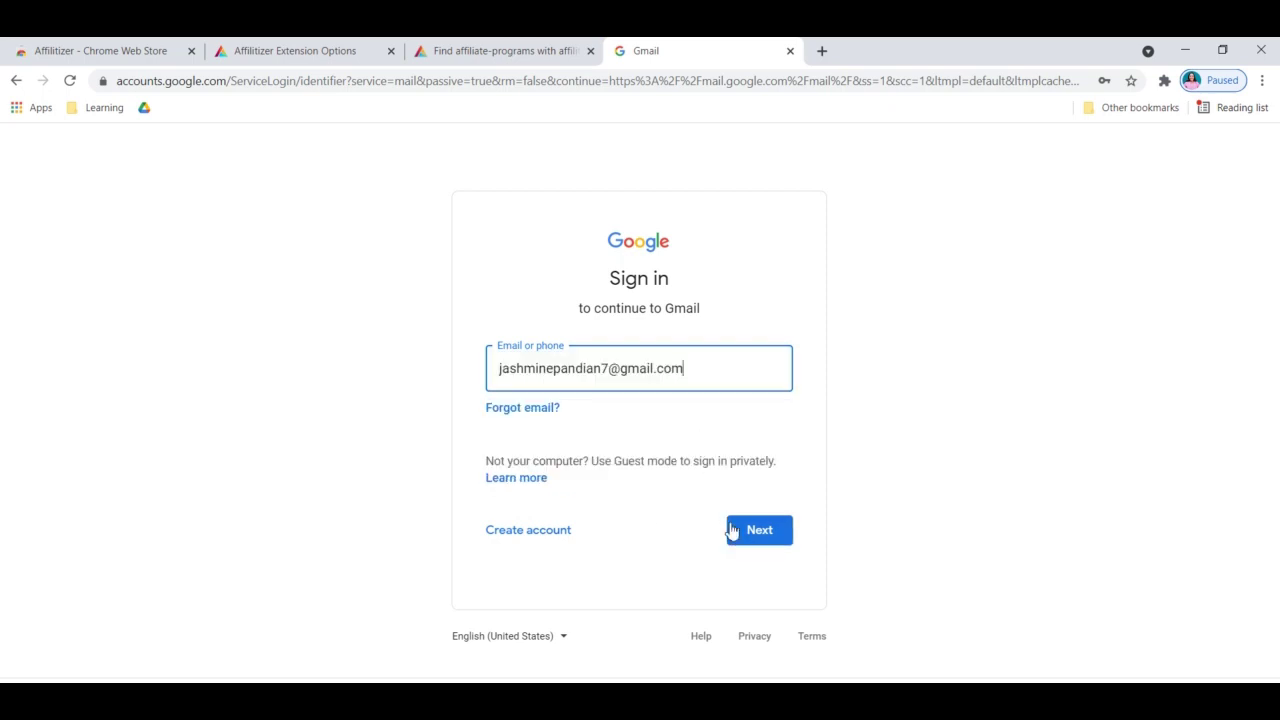
{"action": "left_click", "coordinate": [741, 540]}
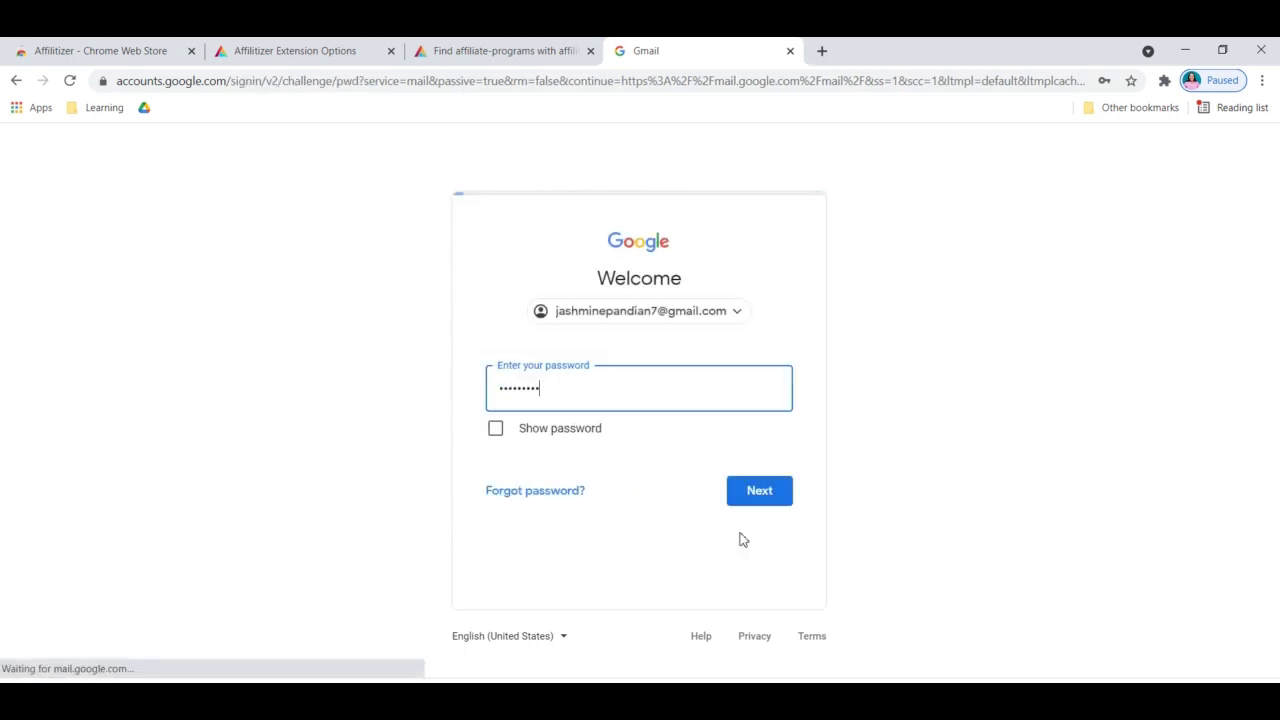
{"action": "left_click", "coordinate": [759, 492]}
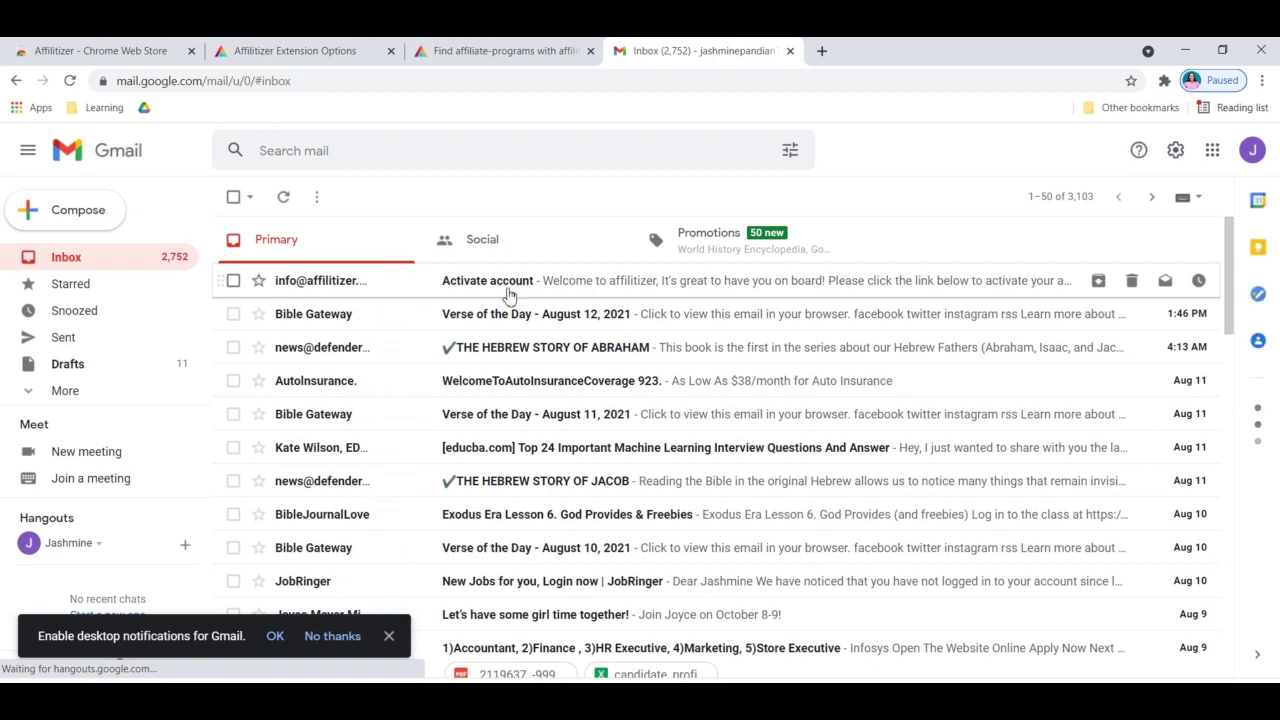
Open the Affilitizer 'Activate account' email and follow its activation link
{"action": "left_click", "coordinate": [505, 292]}
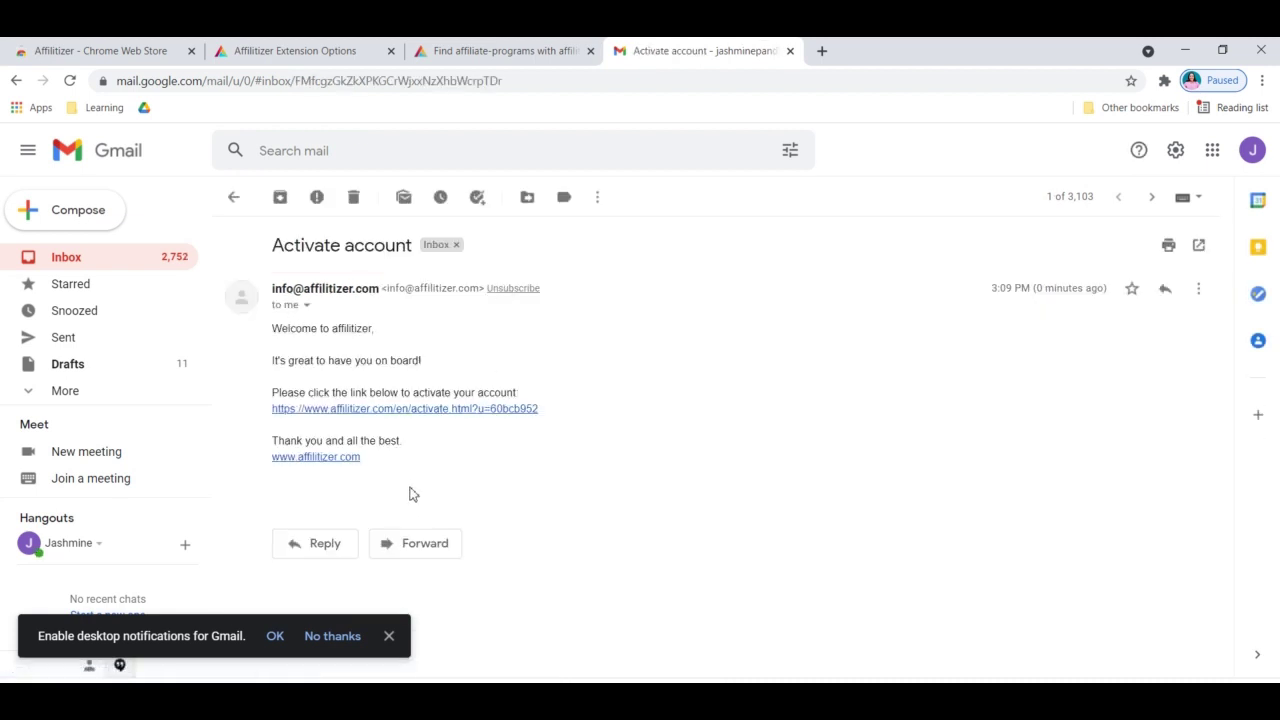
{"action": "left_click", "coordinate": [475, 409]}
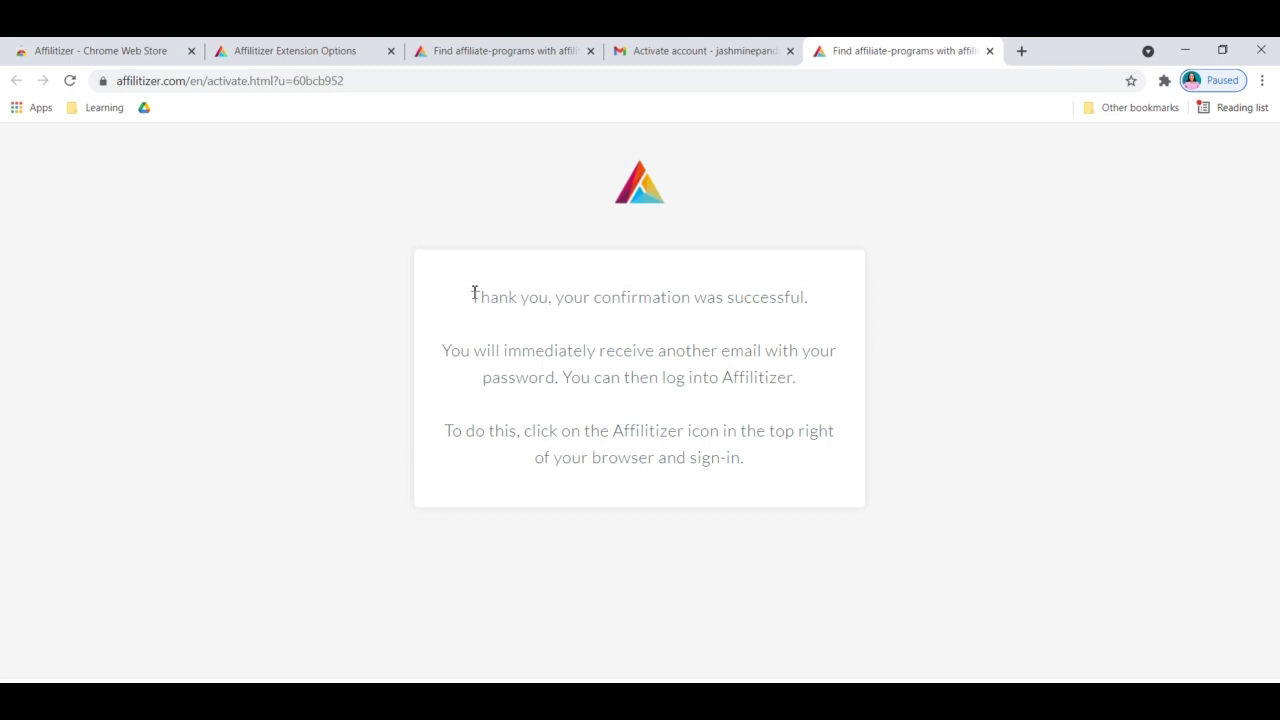
Copy the account-confirmed message and paste it below the existing text in Notepad
{"action": "left_click_drag", "start_coordinate": [470, 297], "coordinate": [745, 491]}
{"action": "key", "text": "ctrl+c"}
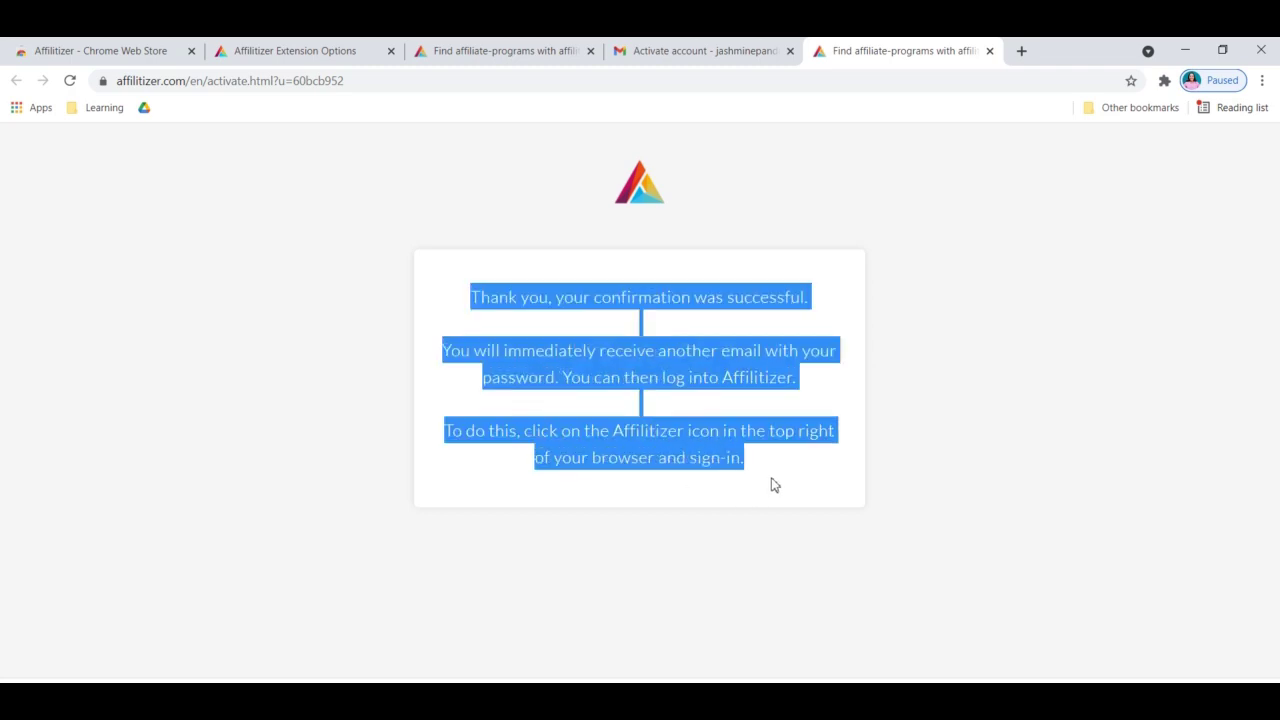
{"action": "key", "text": "alt+Tab"}
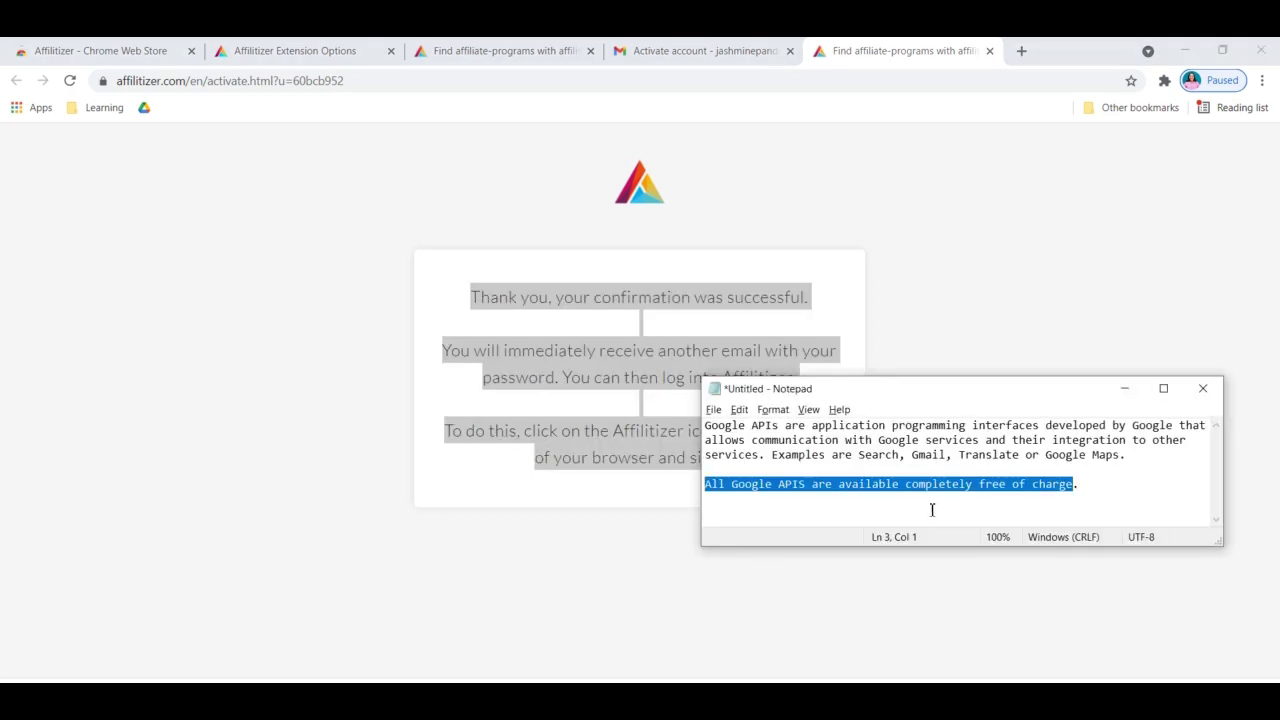
{"action": "left_click", "coordinate": [1108, 484]}
{"action": "key", "text": "Return"}
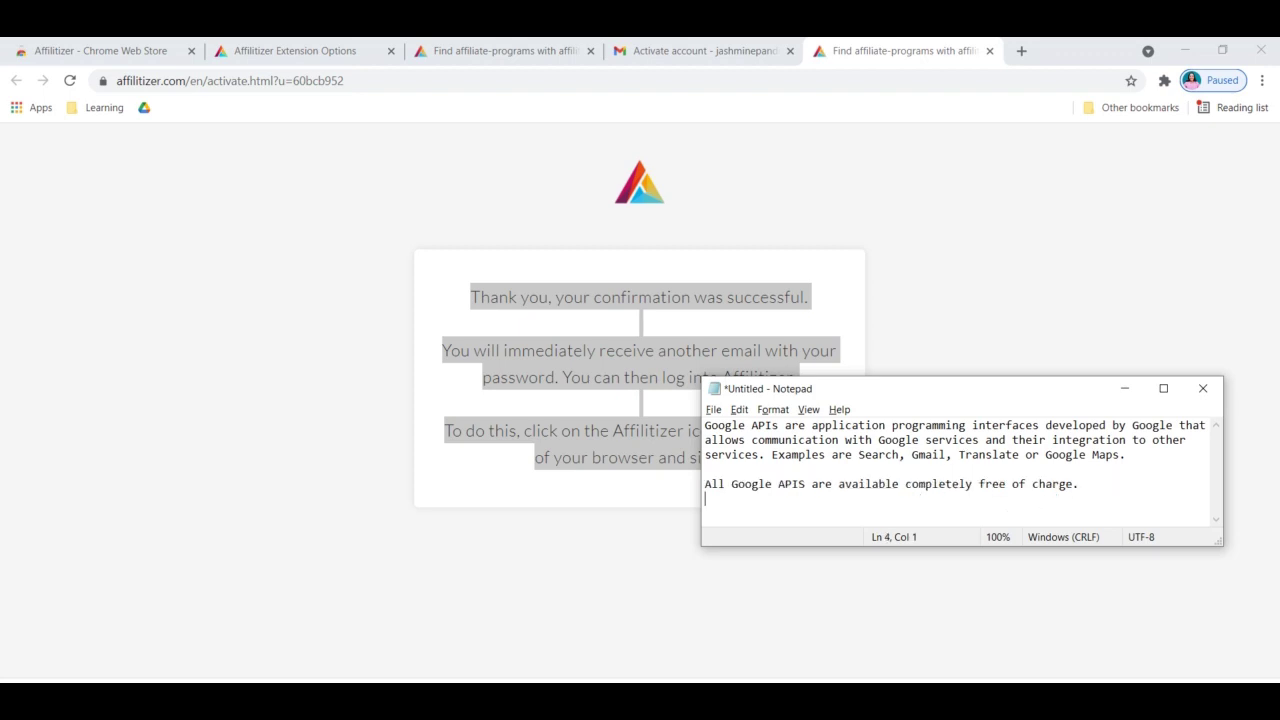
{"action": "key", "text": "Return"}
{"action": "key", "text": "Return"}
{"action": "key", "text": "Return"}
{"action": "key", "text": "Return"}
{"action": "key", "text": "Return"}
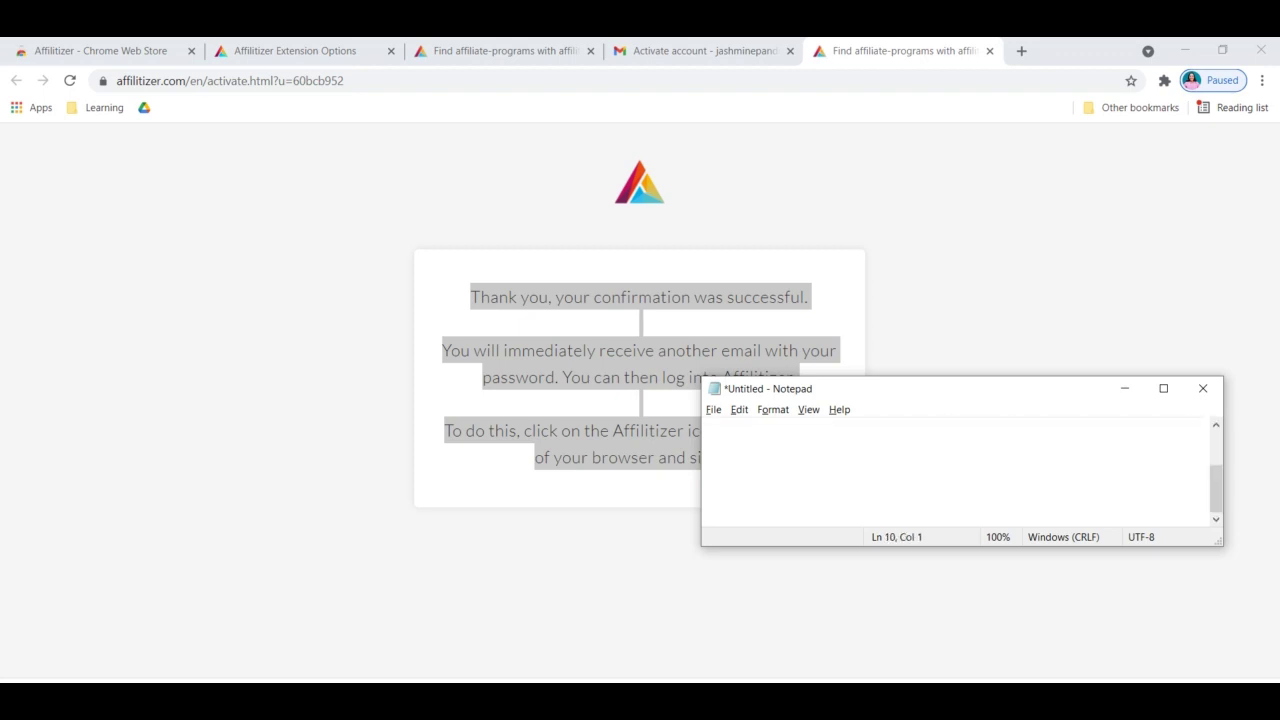
{"action": "key", "text": "ctrl+v"}
Return to Chrome and switch to the Activate account email tab
{"action": "key", "text": "alt+Tab"}
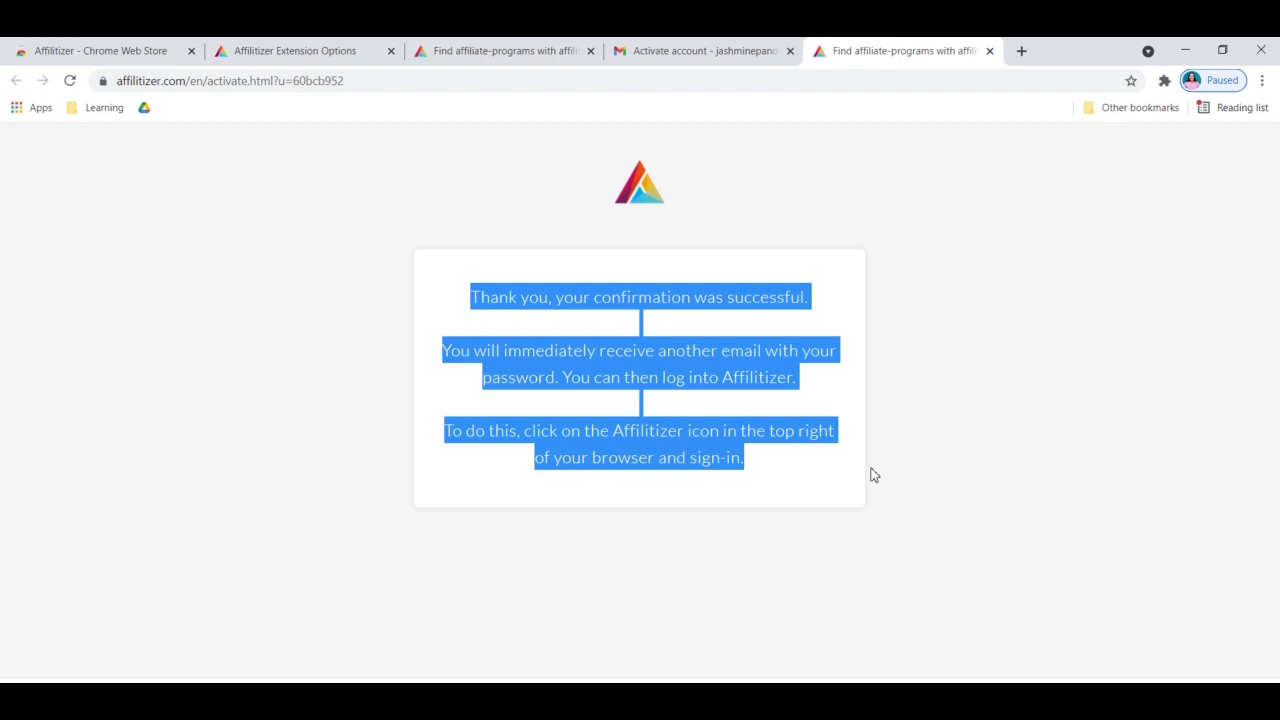
{"action": "left_click", "coordinate": [871, 475]}
{"action": "left_click", "coordinate": [731, 45]}
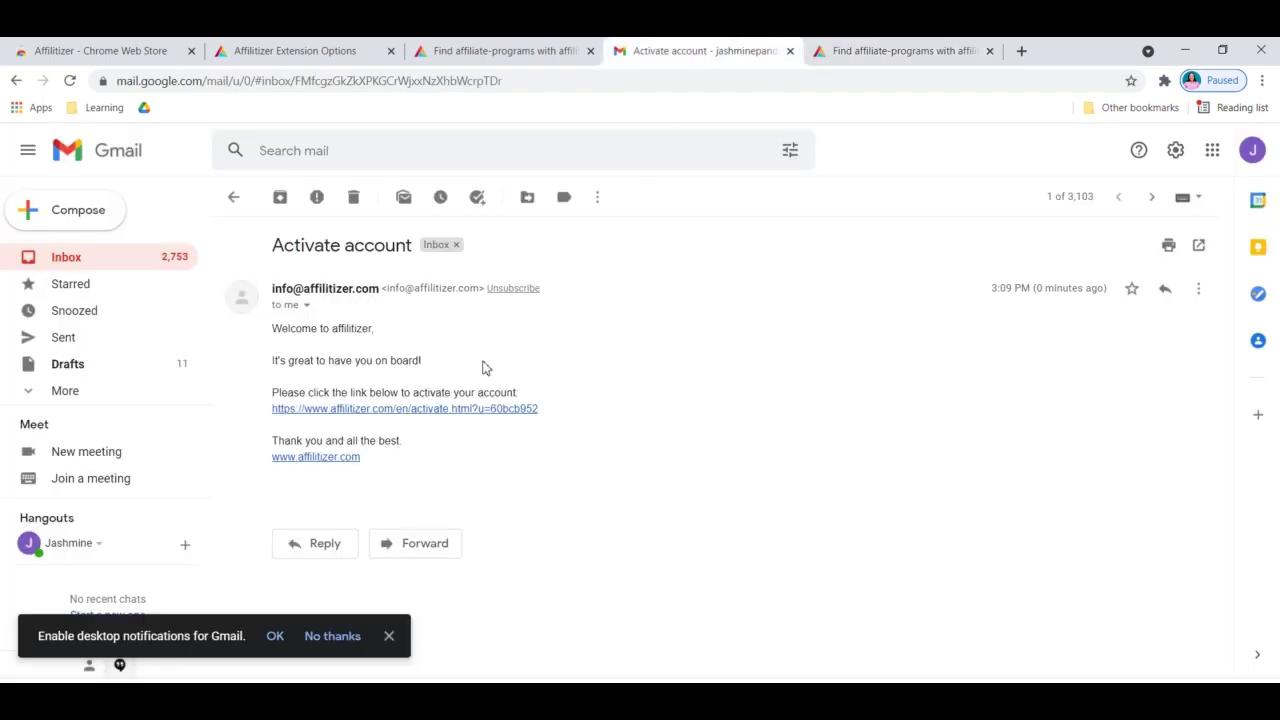
Reopen the Affilitizer popup from the Extensions menu and open its login form in a new tab
{"action": "left_click", "coordinate": [504, 49]}
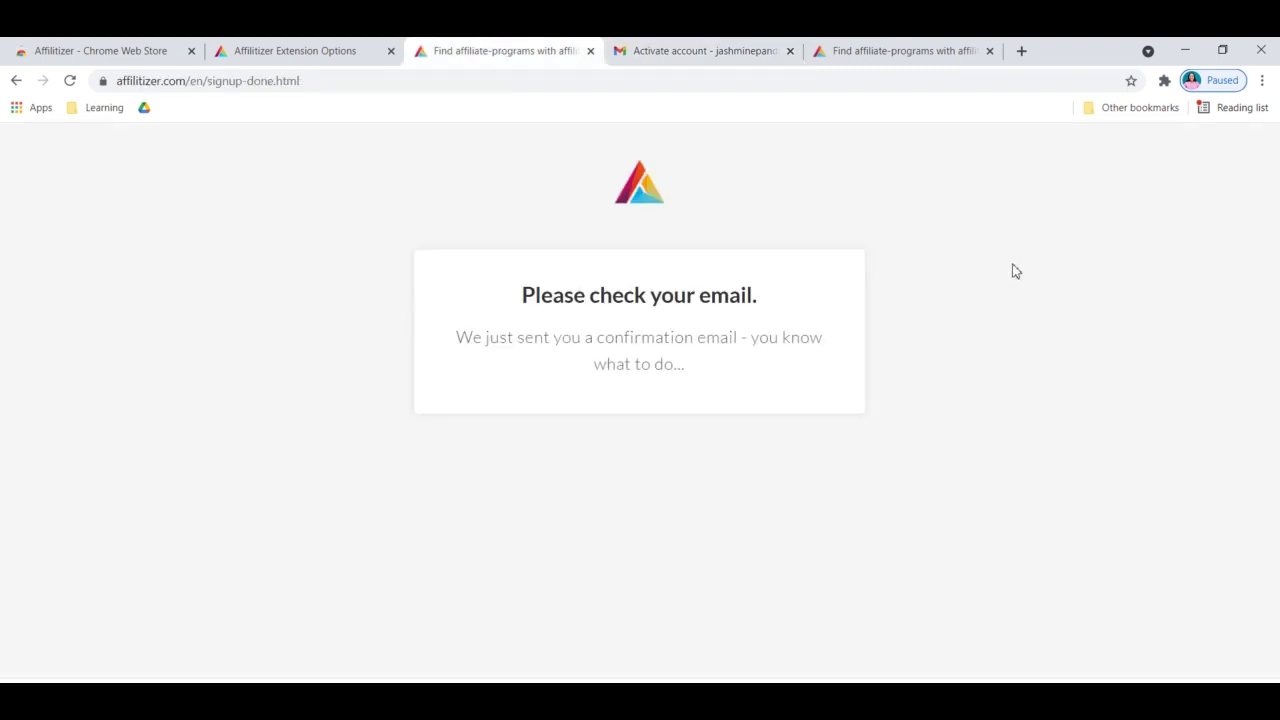
{"action": "left_click", "coordinate": [1164, 81]}
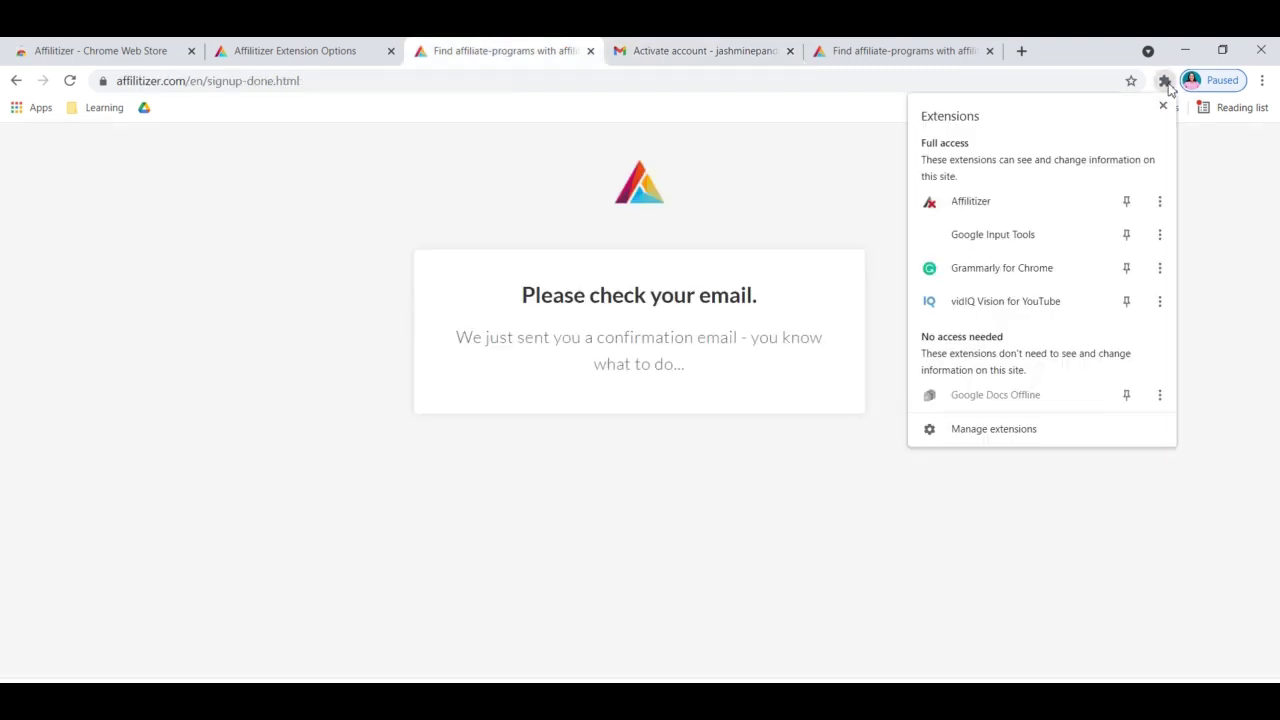
{"action": "left_click", "coordinate": [995, 207]}
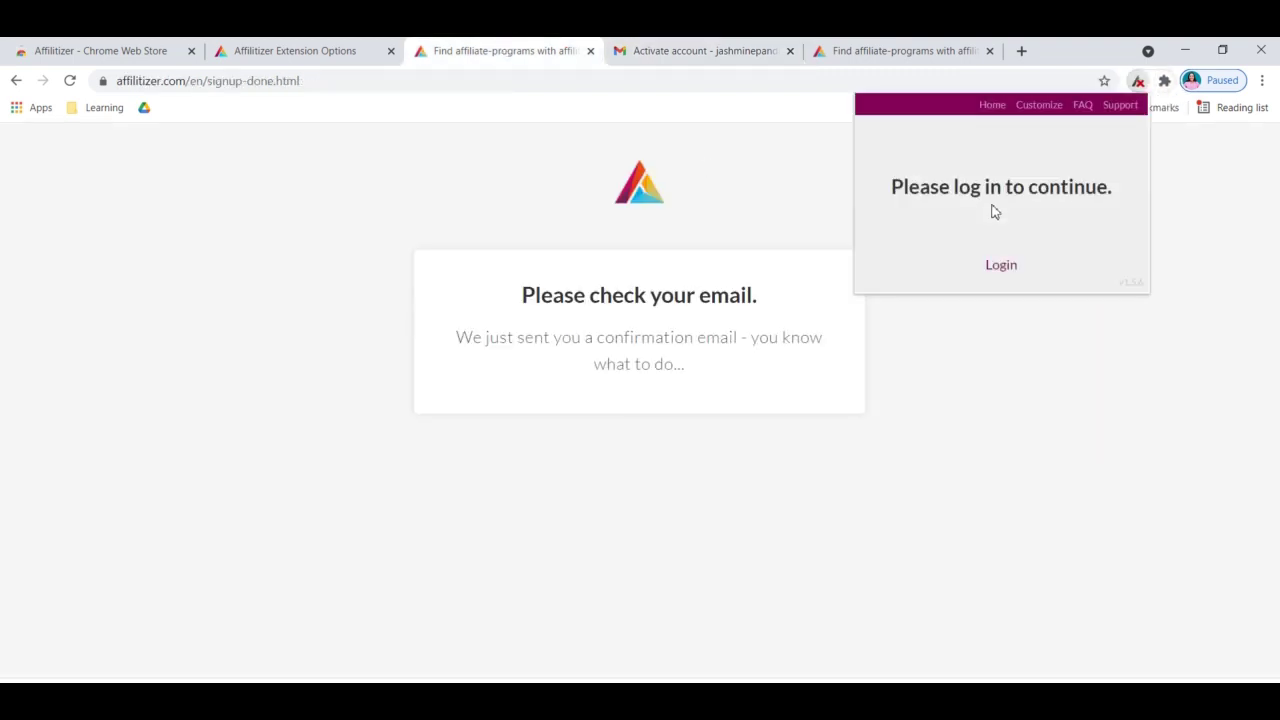
{"action": "left_click", "coordinate": [776, 230]}
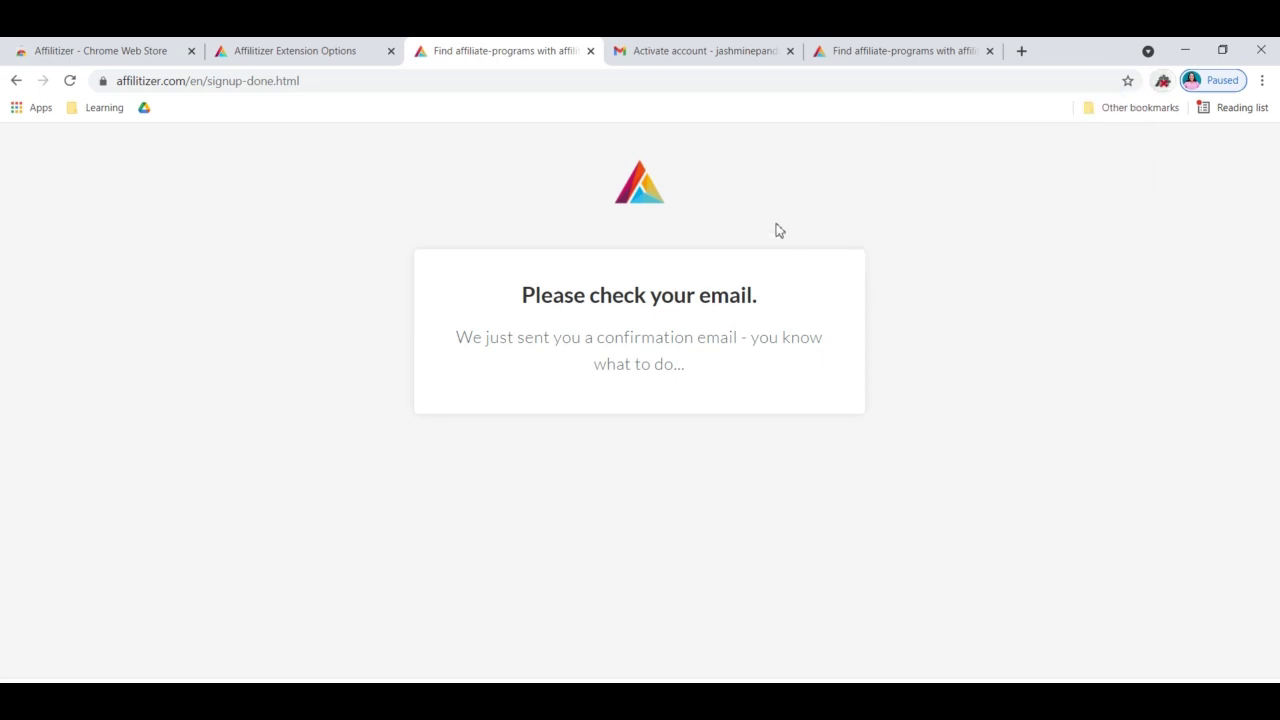
{"action": "left_click", "coordinate": [1164, 84]}
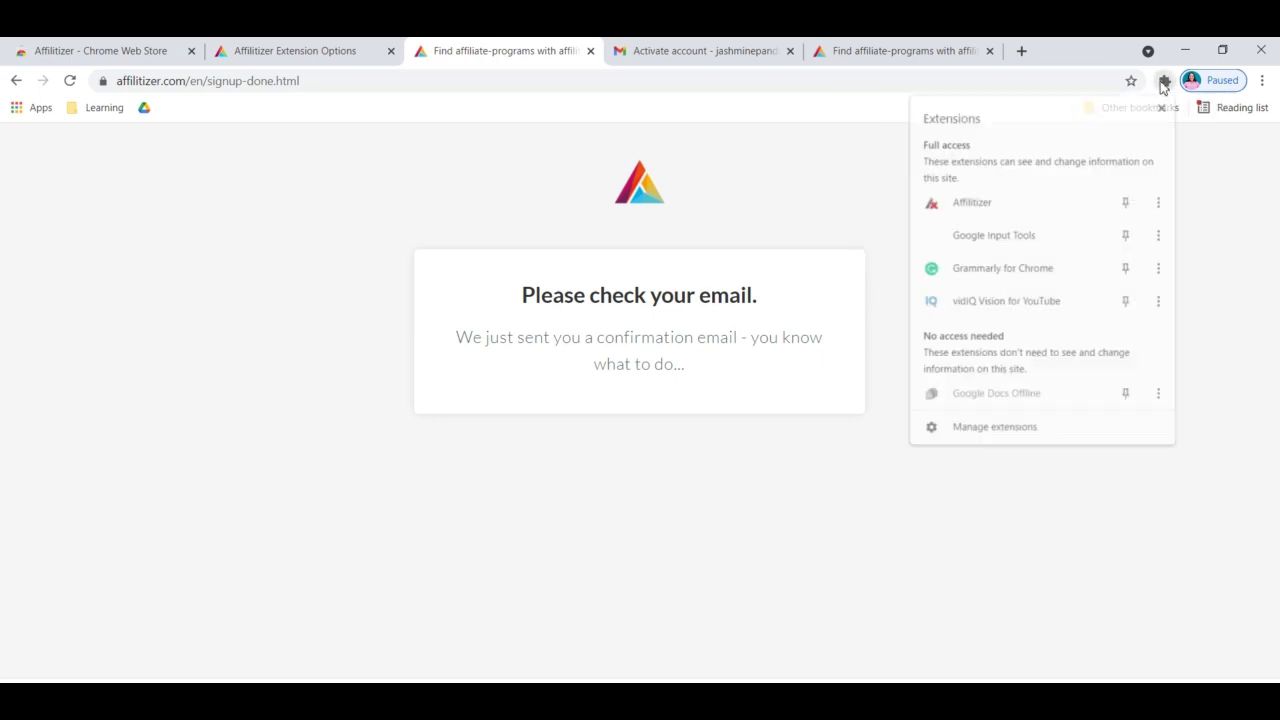
{"action": "left_click", "coordinate": [981, 207]}
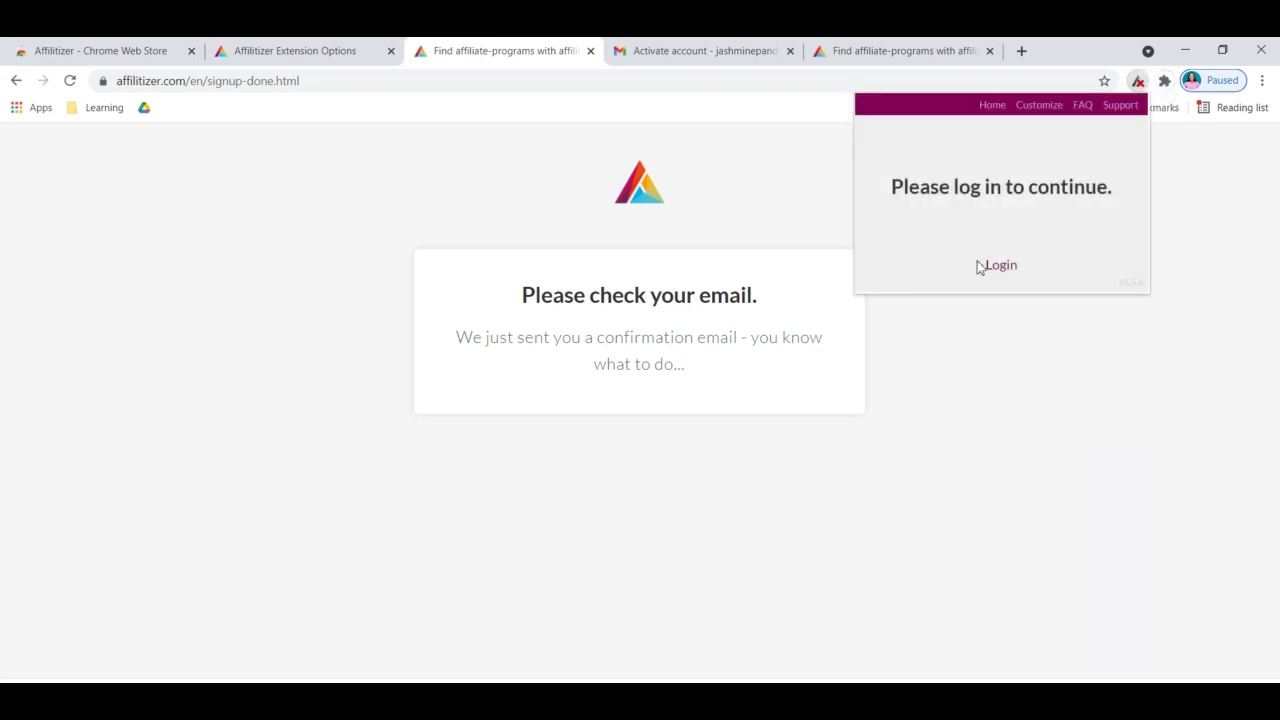
{"action": "left_click", "coordinate": [995, 266]}
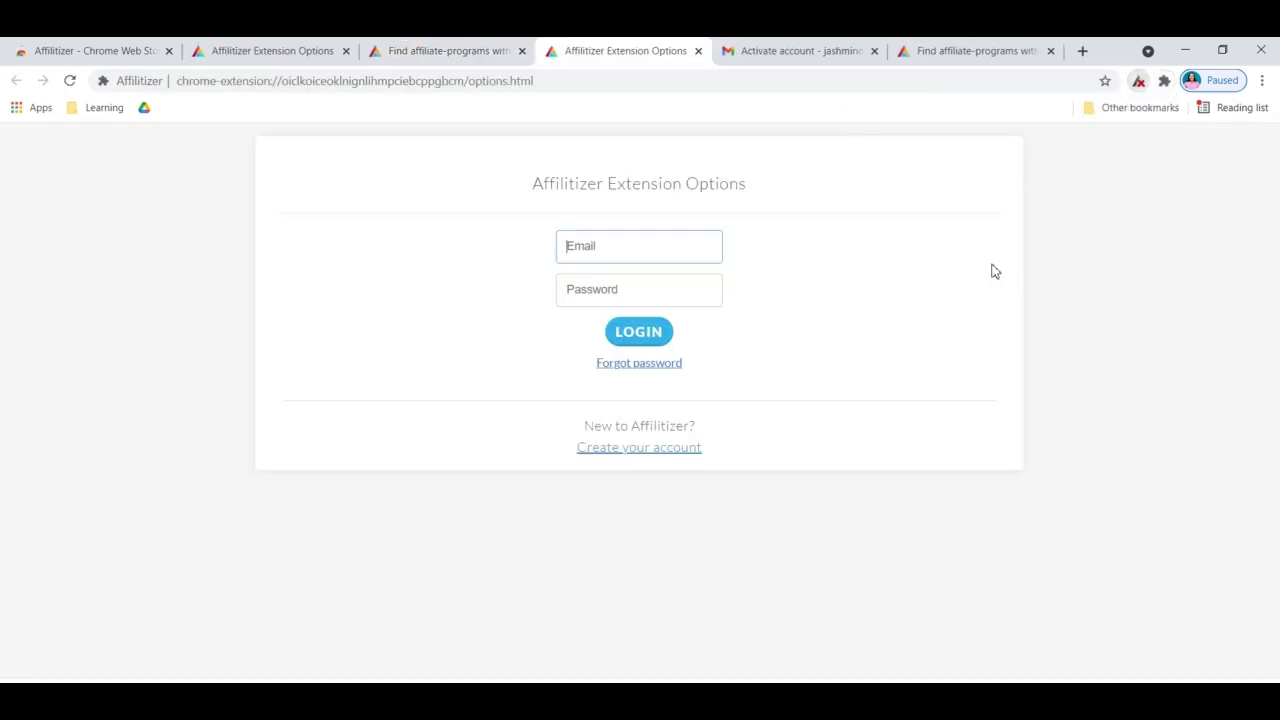
Log in to the Affilitizer extension with the new account's e-mail and a password
{"action": "left_click", "coordinate": [637, 240]}
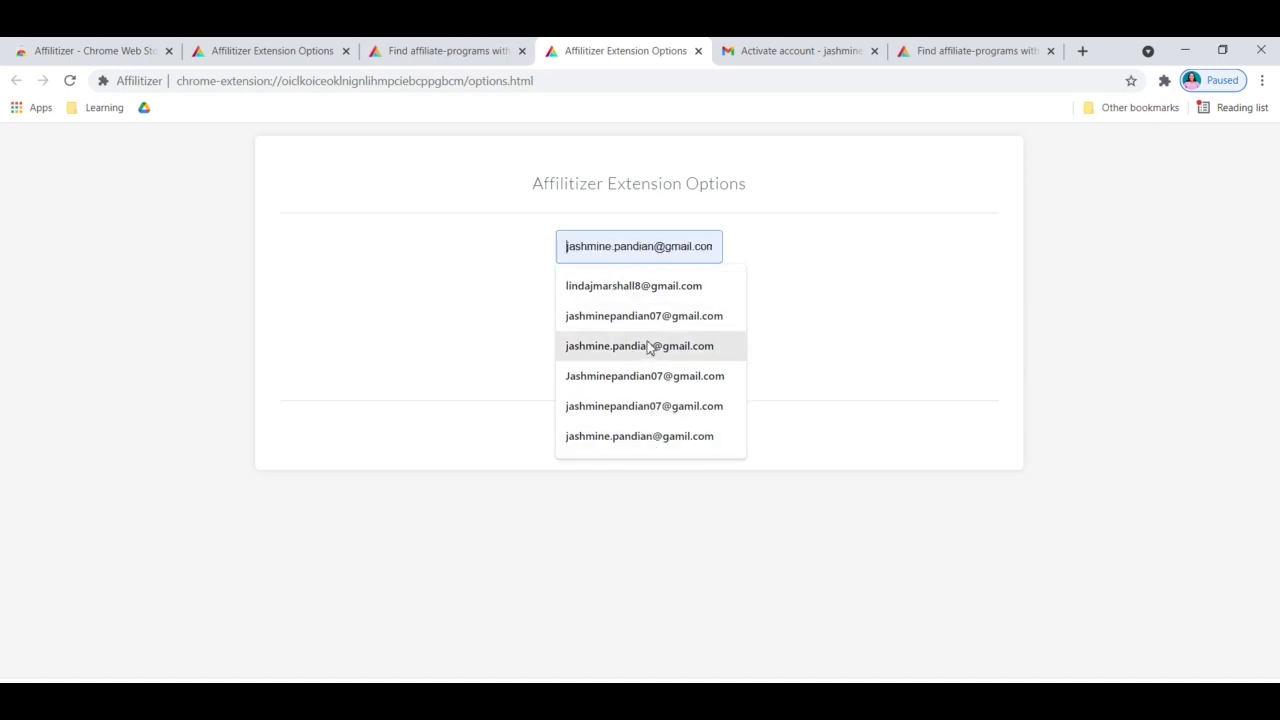
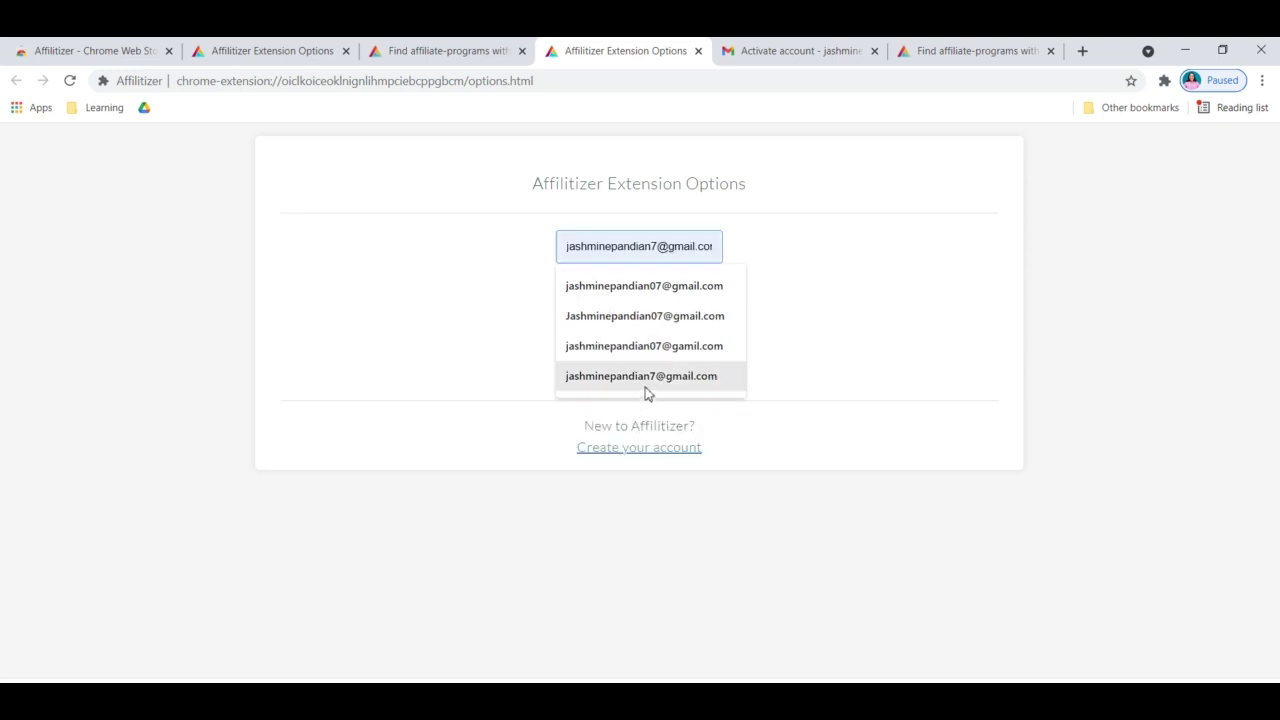
{"action": "left_click", "coordinate": [645, 389]}
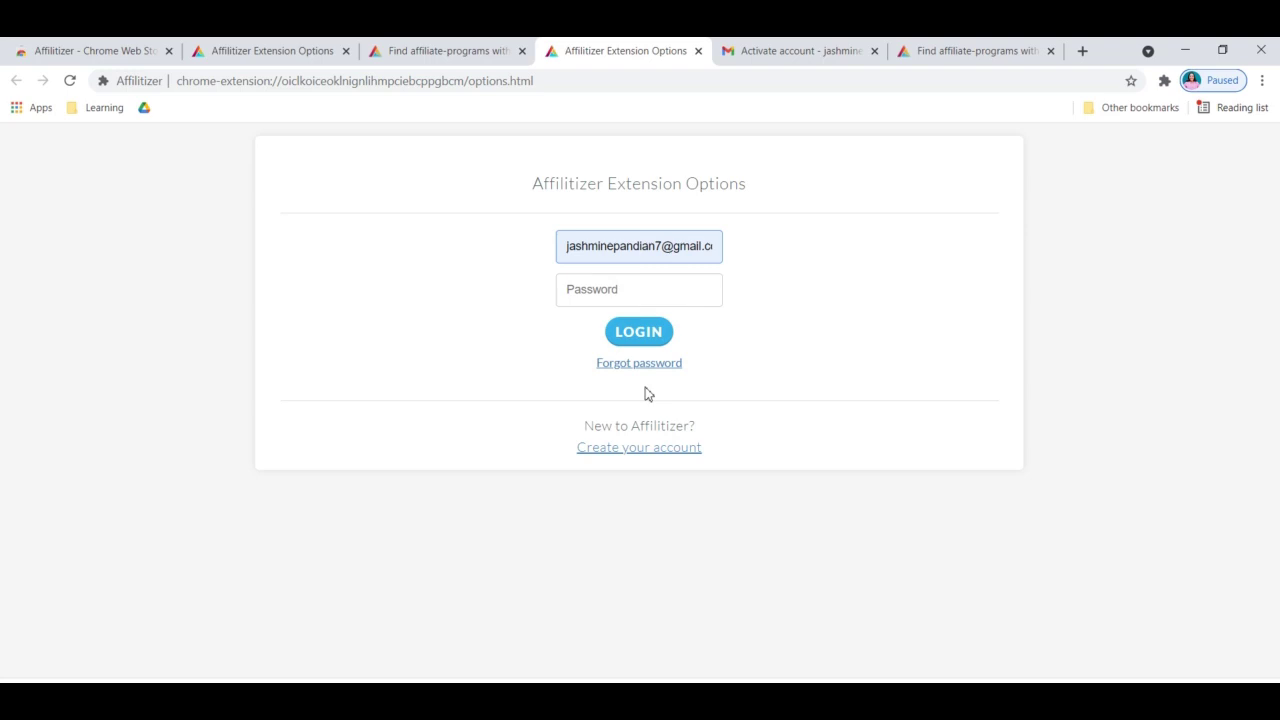
{"action": "left_click", "coordinate": [665, 300]}
{"action": "type", "text": "••"}
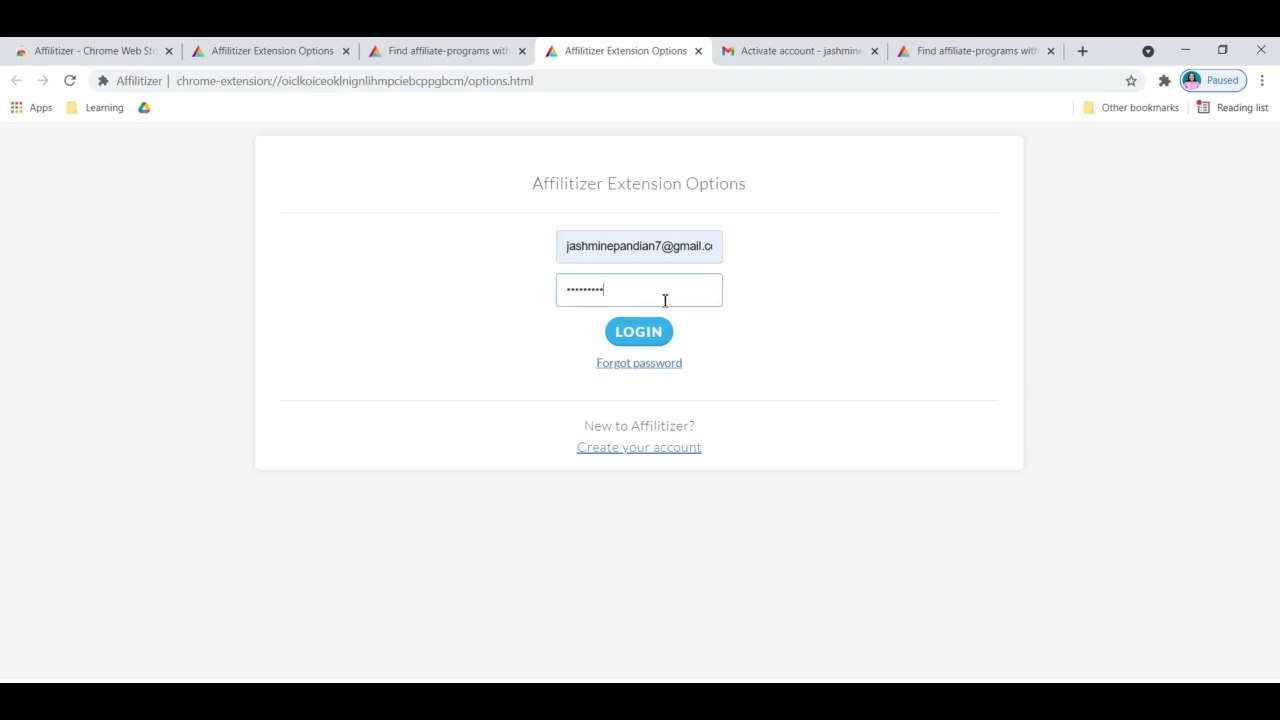
{"action": "left_click", "coordinate": [635, 331]}
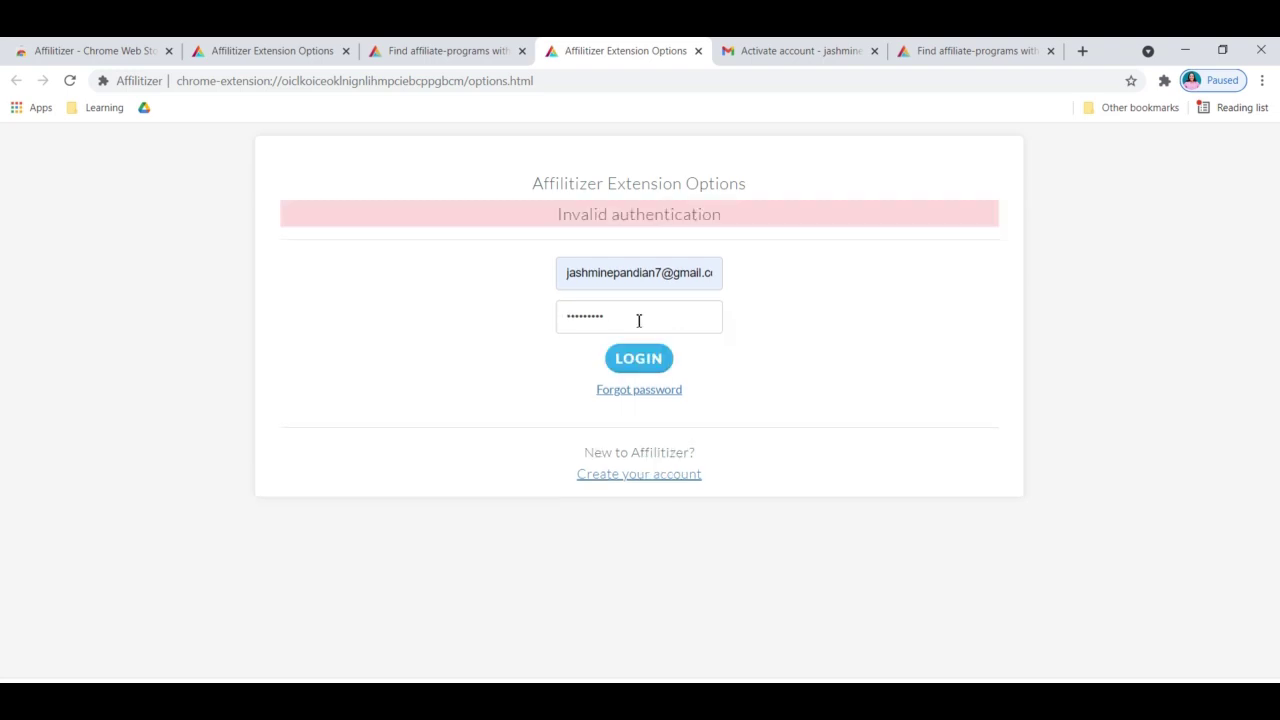
Retype the password, retry the login, and switch to the Activate account email tab
{"action": "left_click", "coordinate": [639, 320]}
{"action": "key", "text": "BackSpace"}
{"action": "key", "text": "BackSpace"}
{"action": "key", "text": "BackSpace"}
{"action": "key", "text": "BackSpace"}
{"action": "key", "text": "BackSpace"}
{"action": "key", "text": "BackSpace"}
{"action": "key", "text": "BackSpace"}
{"action": "key", "text": "BackSpace"}
{"action": "type", "text": "••••"}
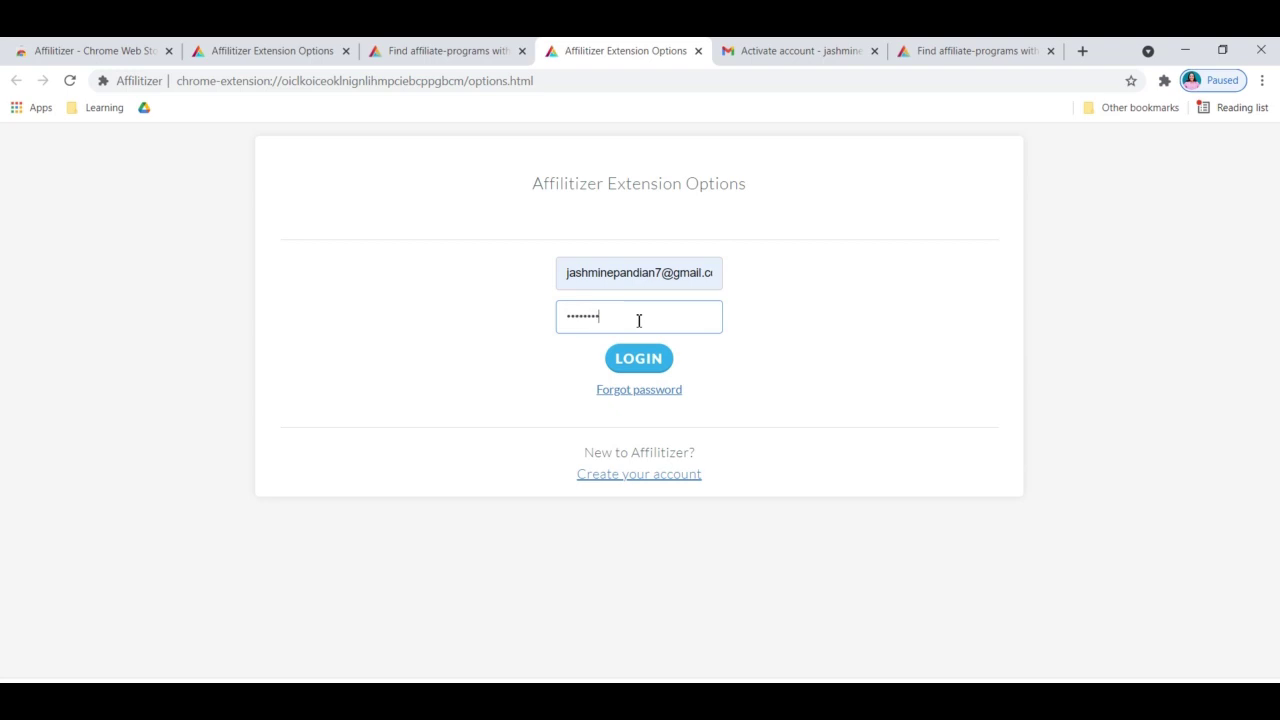
{"action": "left_click", "coordinate": [644, 360]}
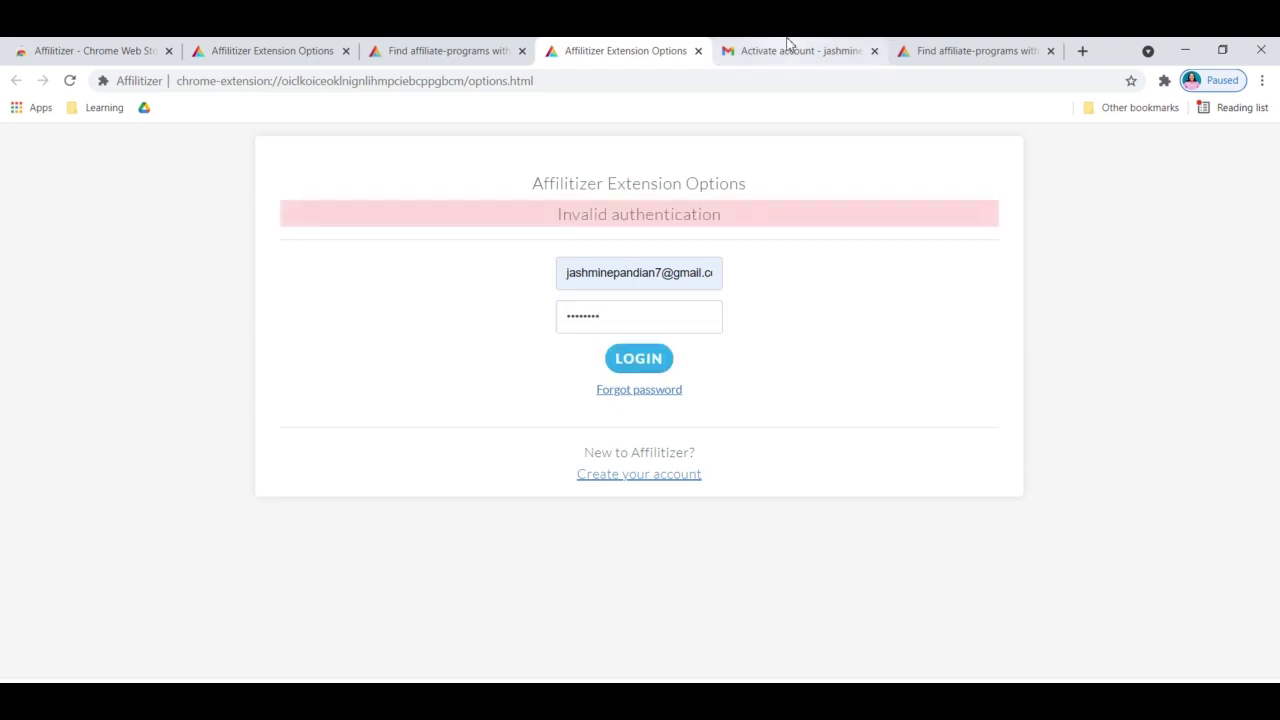
{"action": "left_click", "coordinate": [788, 50]}
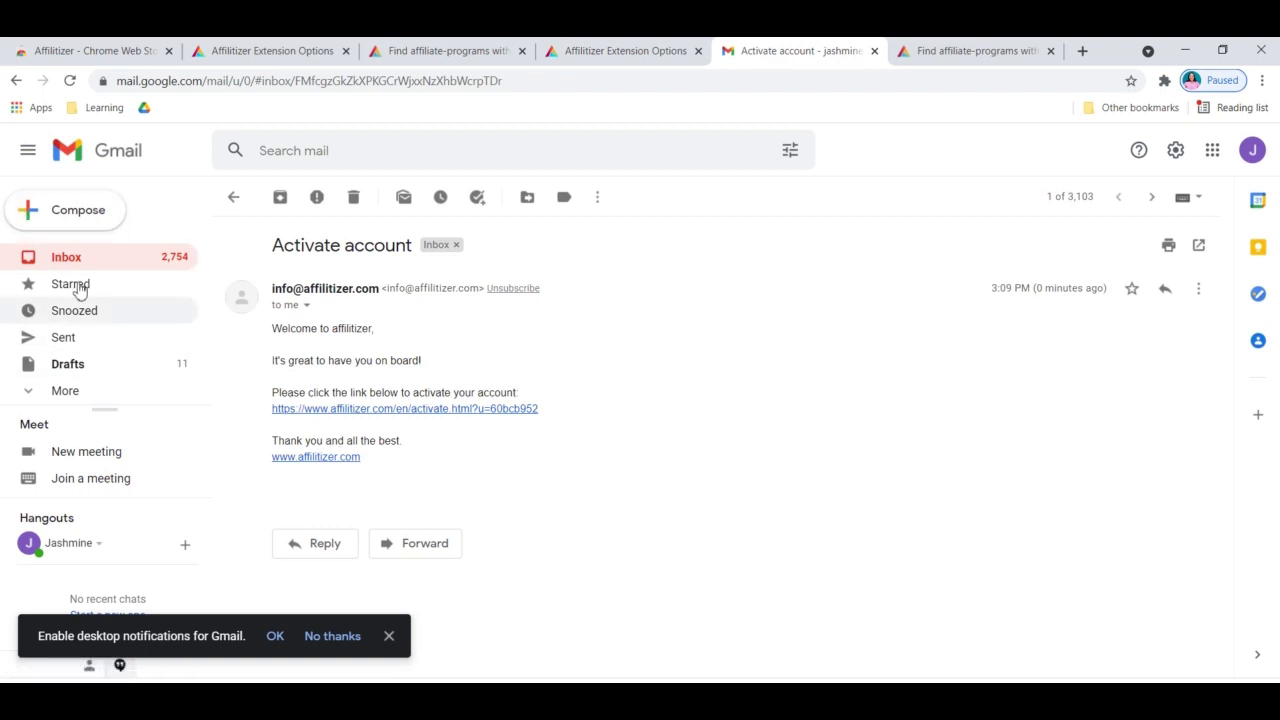
Open the 'Account activated' email in the inbox and select the emailed password
{"action": "left_click", "coordinate": [15, 81]}
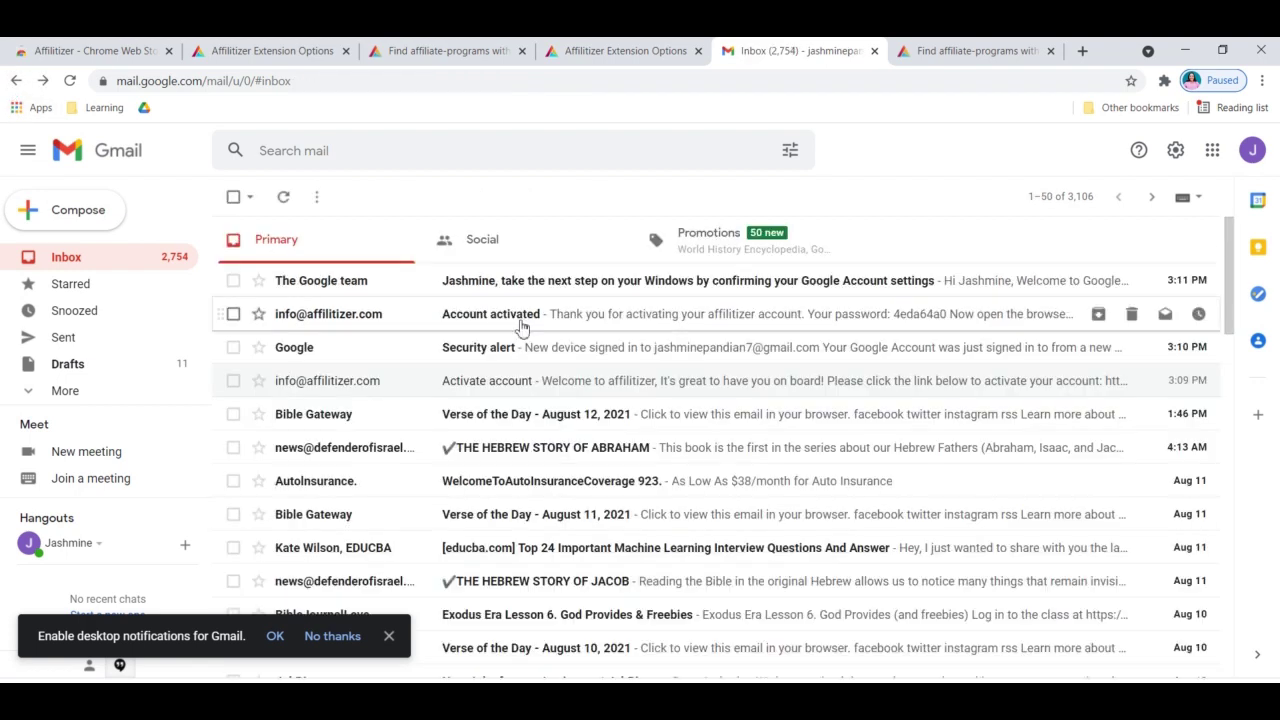
{"action": "left_click", "coordinate": [520, 328]}
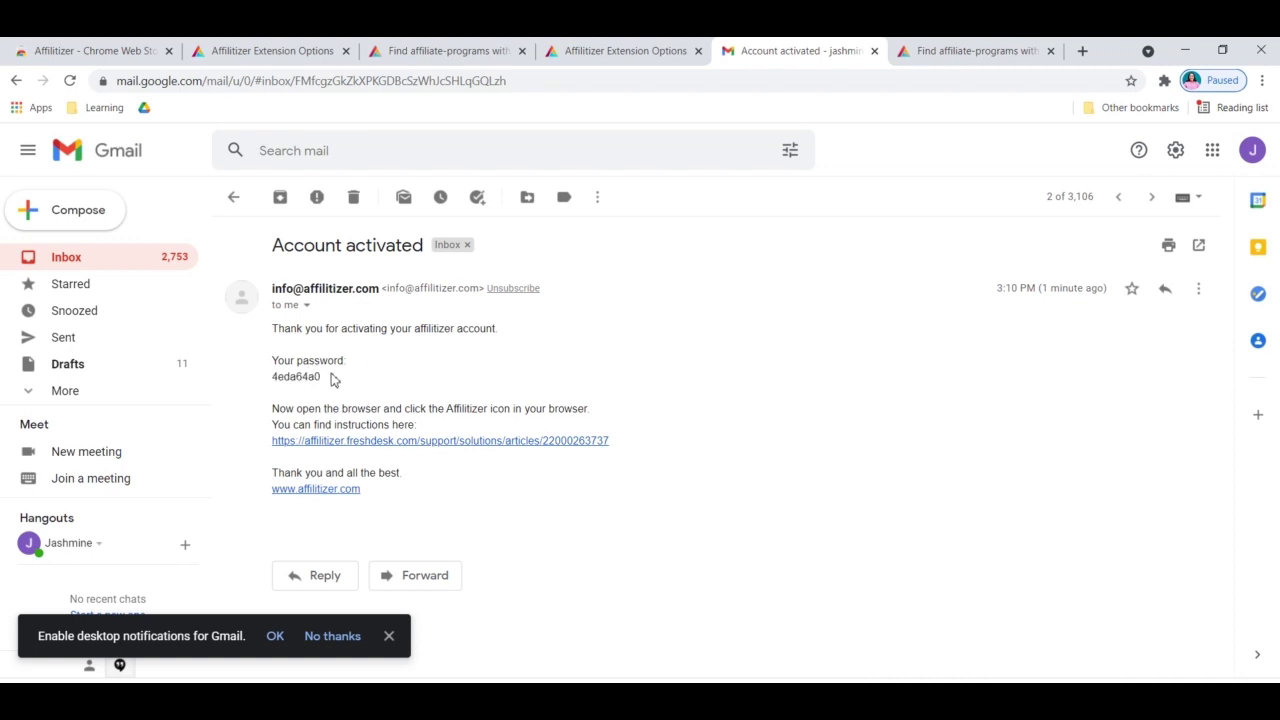
{"action": "left_click_drag", "start_coordinate": [334, 377], "coordinate": [248, 370]}
{"action": "left_click", "coordinate": [388, 385]}
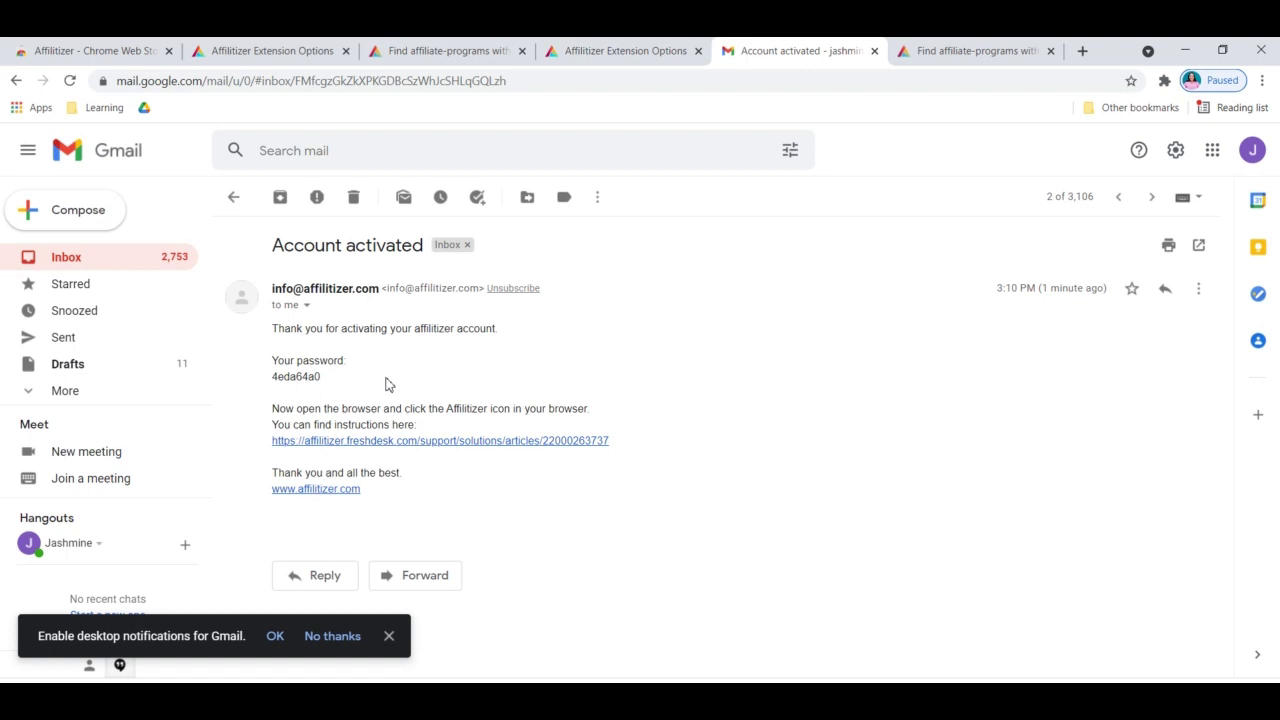
{"action": "double_click", "coordinate": [313, 376]}
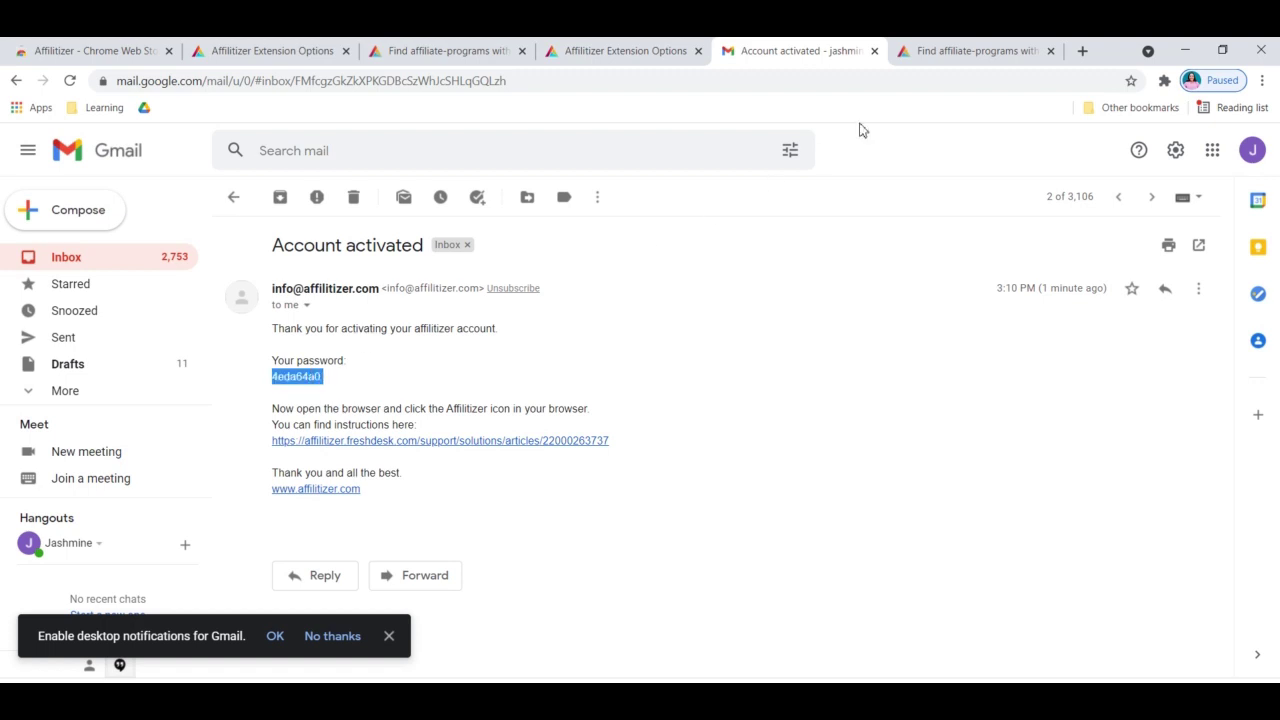
Paste the emailed password into the Affilitizer login form's Password field and log in
{"action": "left_click", "coordinate": [926, 50]}
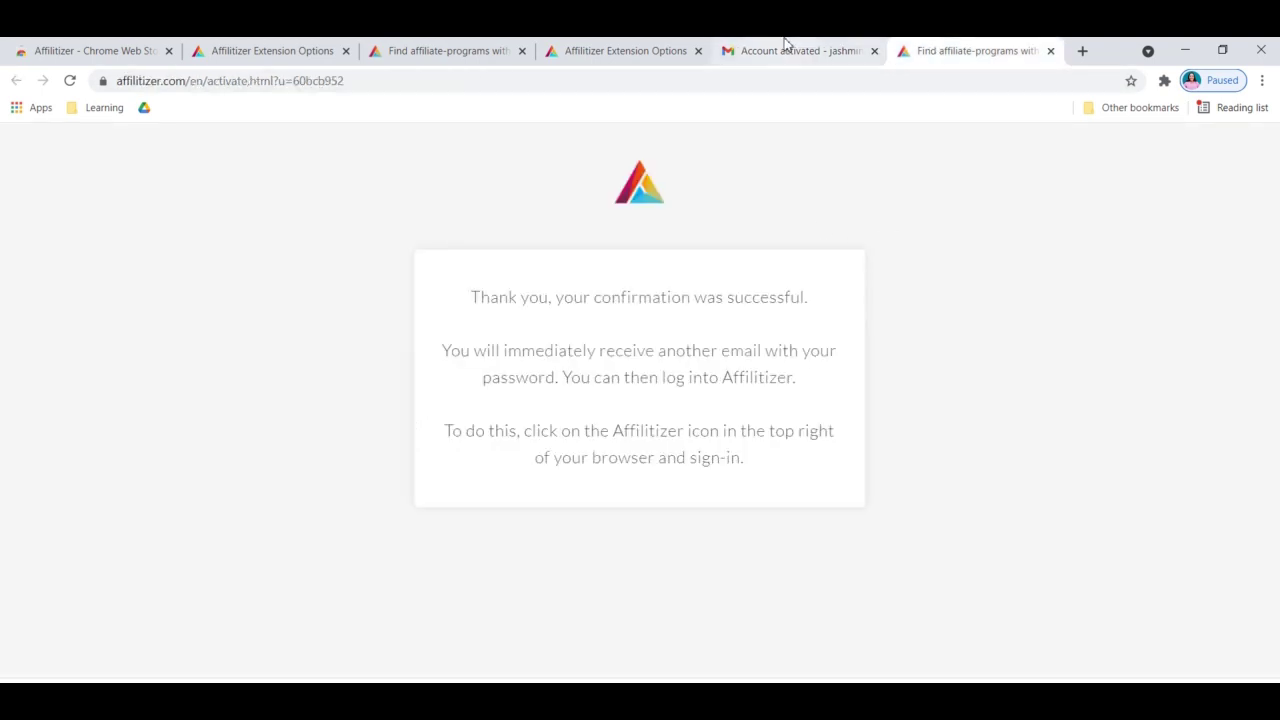
{"action": "left_click", "coordinate": [611, 46]}
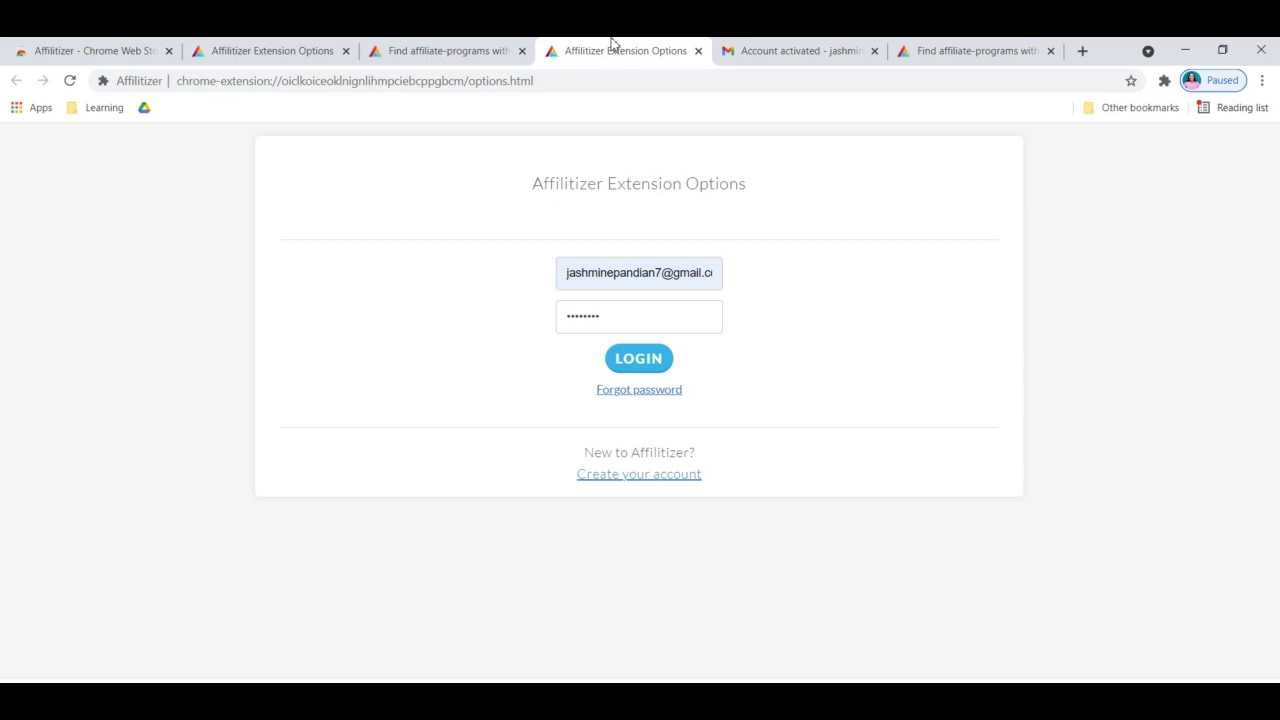
{"action": "double_click", "coordinate": [641, 324]}
{"action": "key", "text": "ctrl+v"}
{"action": "left_click", "coordinate": [636, 366]}
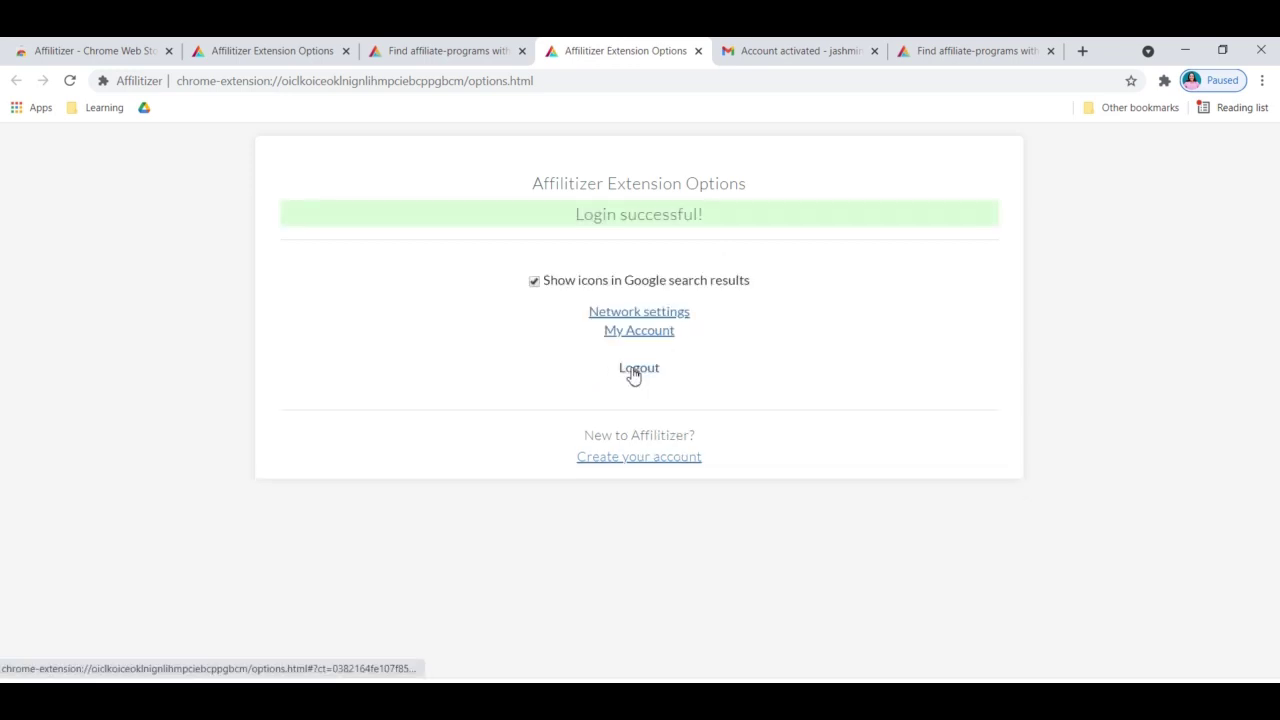
{"action": "left_click", "coordinate": [636, 368]}
{"action": "left_click", "coordinate": [658, 286]}
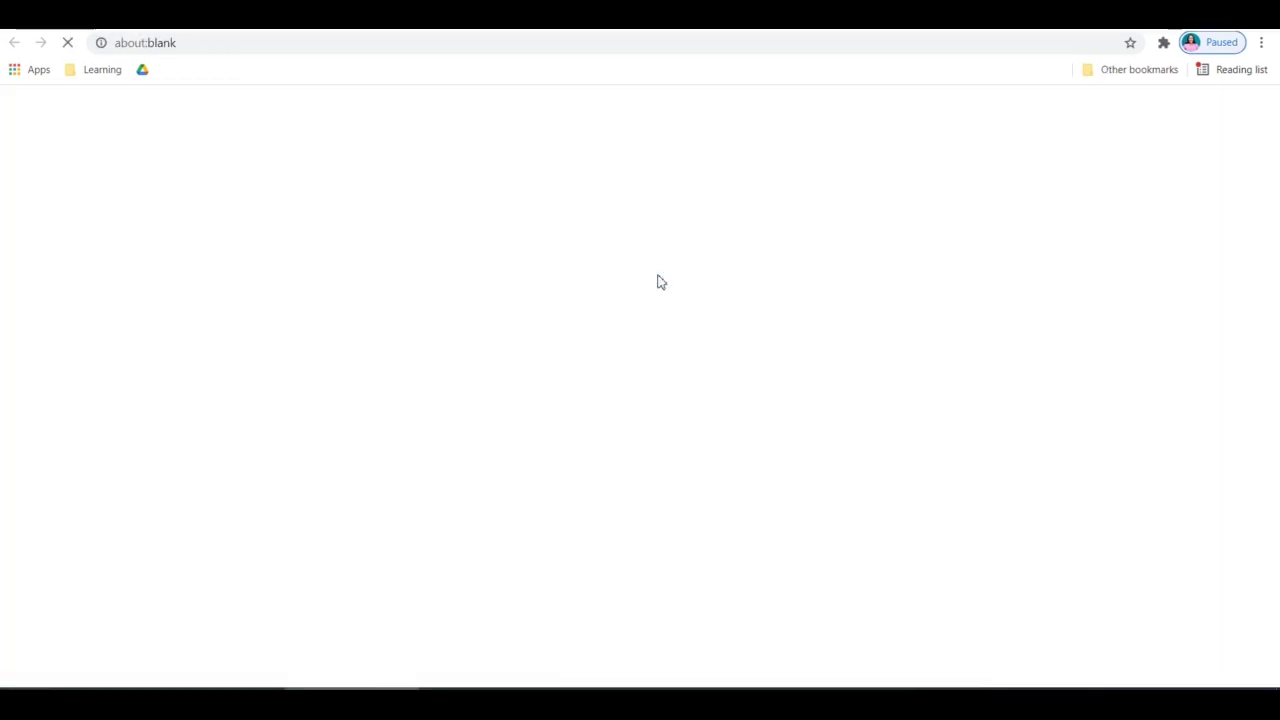
{"action": "scroll", "coordinate": [658, 283], "scroll_direction": "down", "scroll_amount": 3}
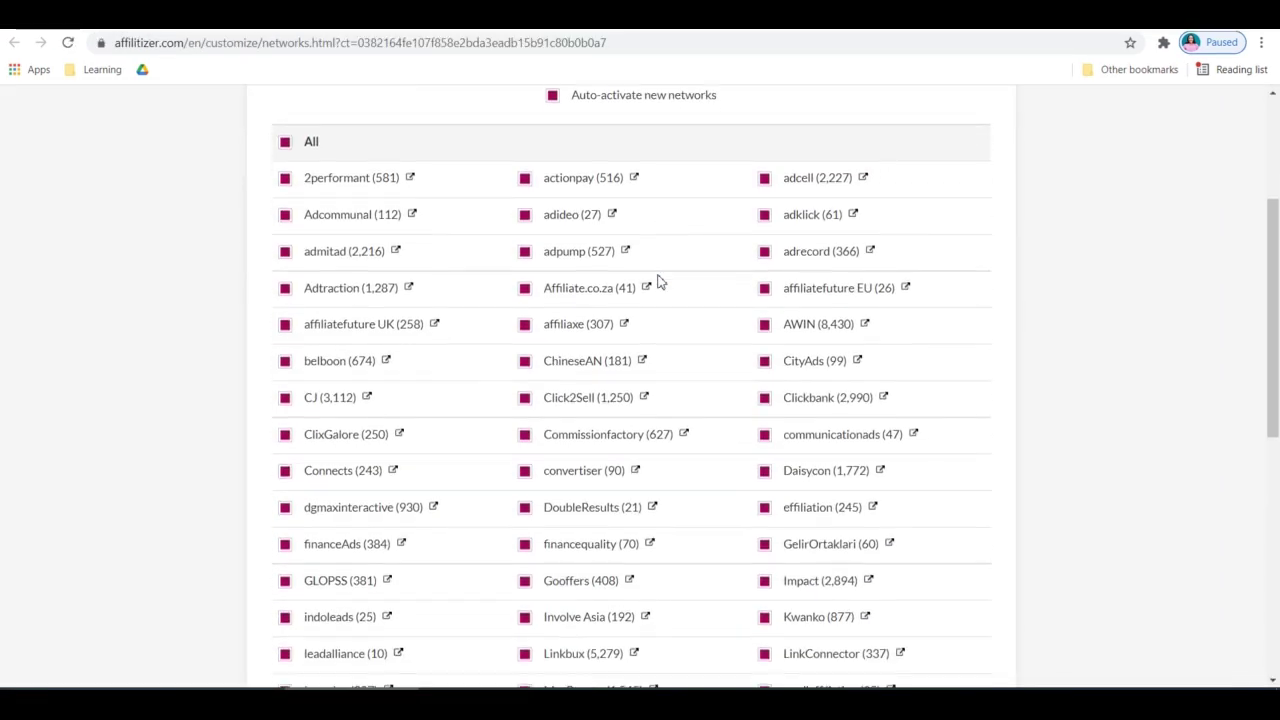
{"action": "scroll", "coordinate": [658, 283], "scroll_direction": "down", "scroll_amount": 6}
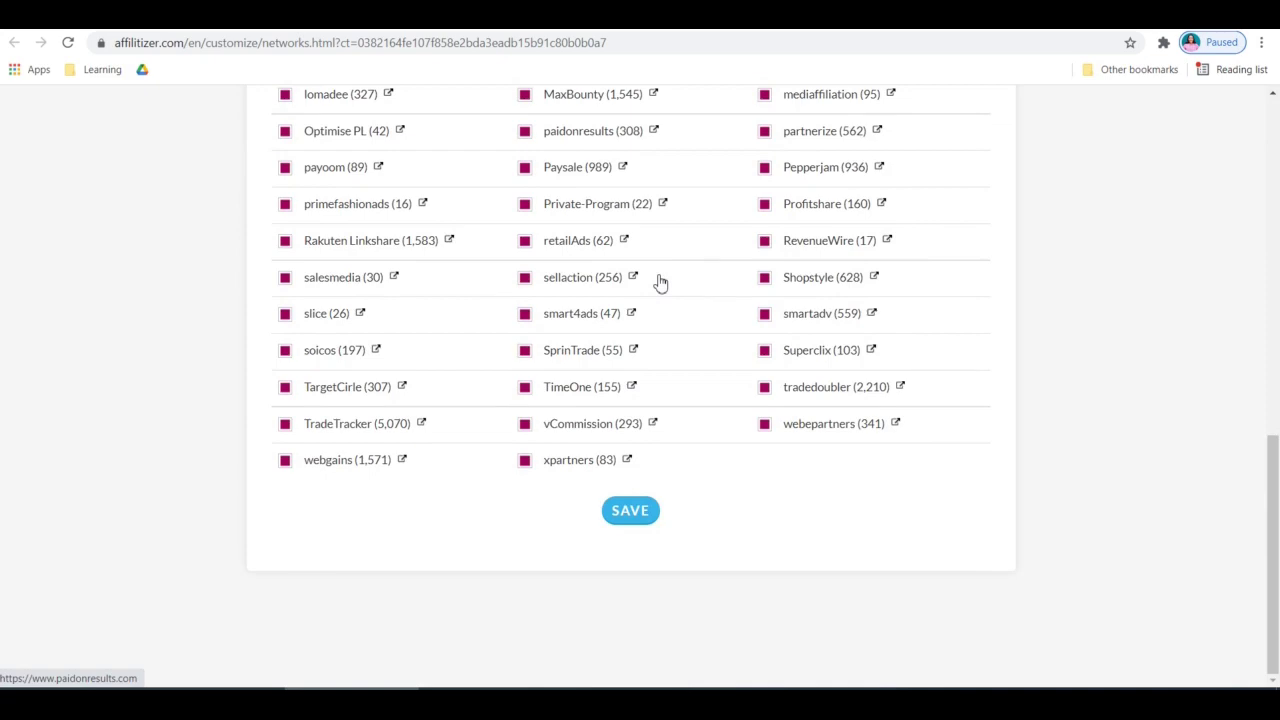
{"action": "scroll", "coordinate": [658, 283], "scroll_direction": "up", "scroll_amount": 10}
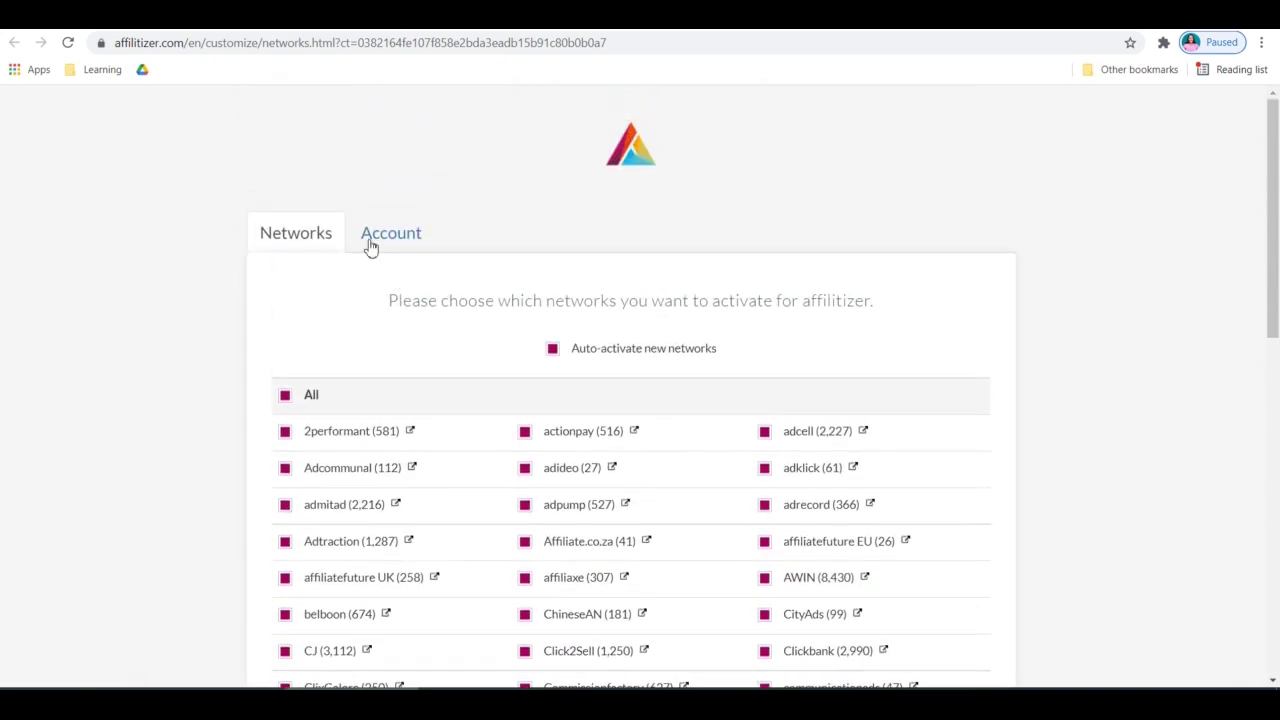
{"action": "left_click", "coordinate": [370, 240]}
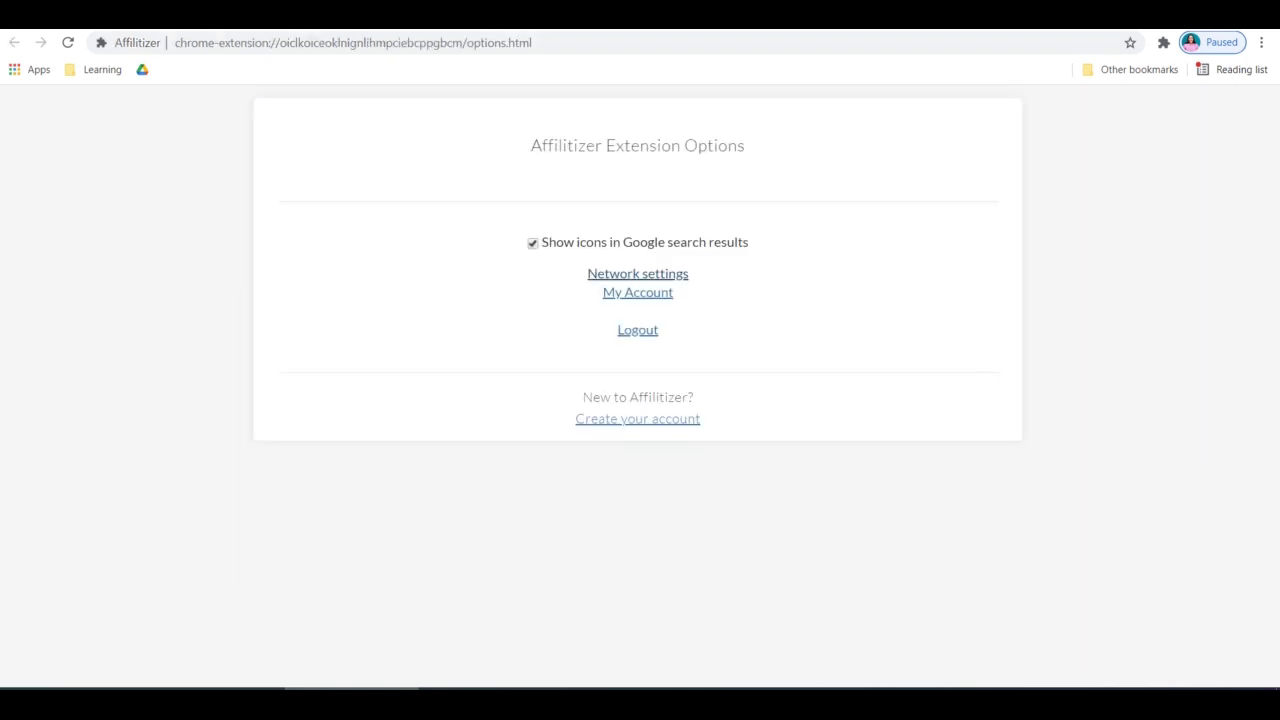
Open the Affilitizer account details page and cancel the screenshot capture prompt
{"action": "left_click", "coordinate": [656, 290]}
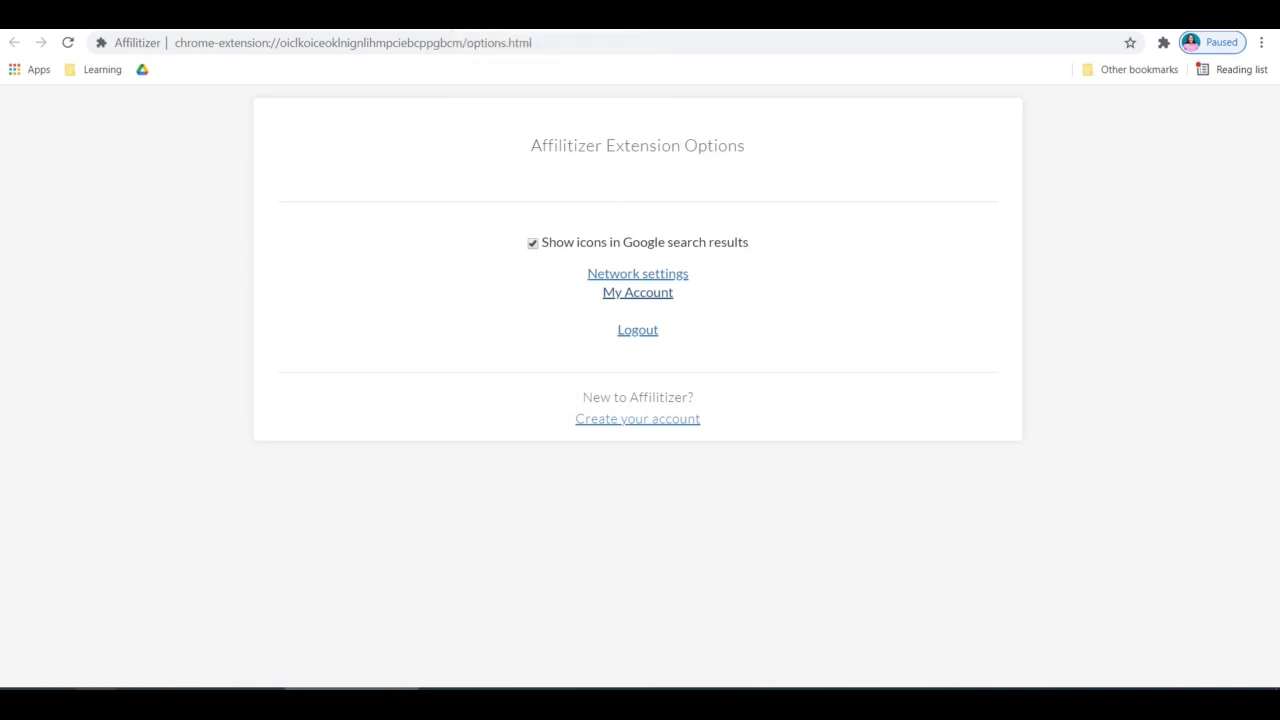
{"action": "key", "text": "alt+s"}
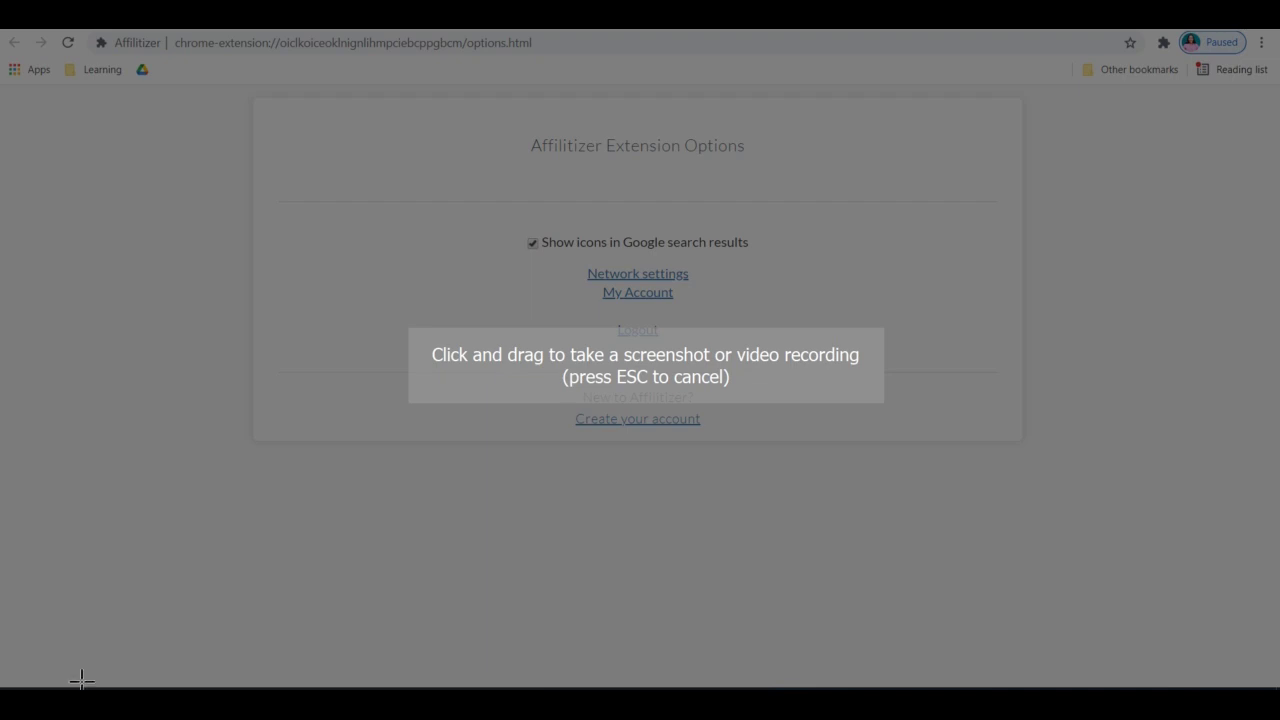
{"action": "key", "text": "Escape"}
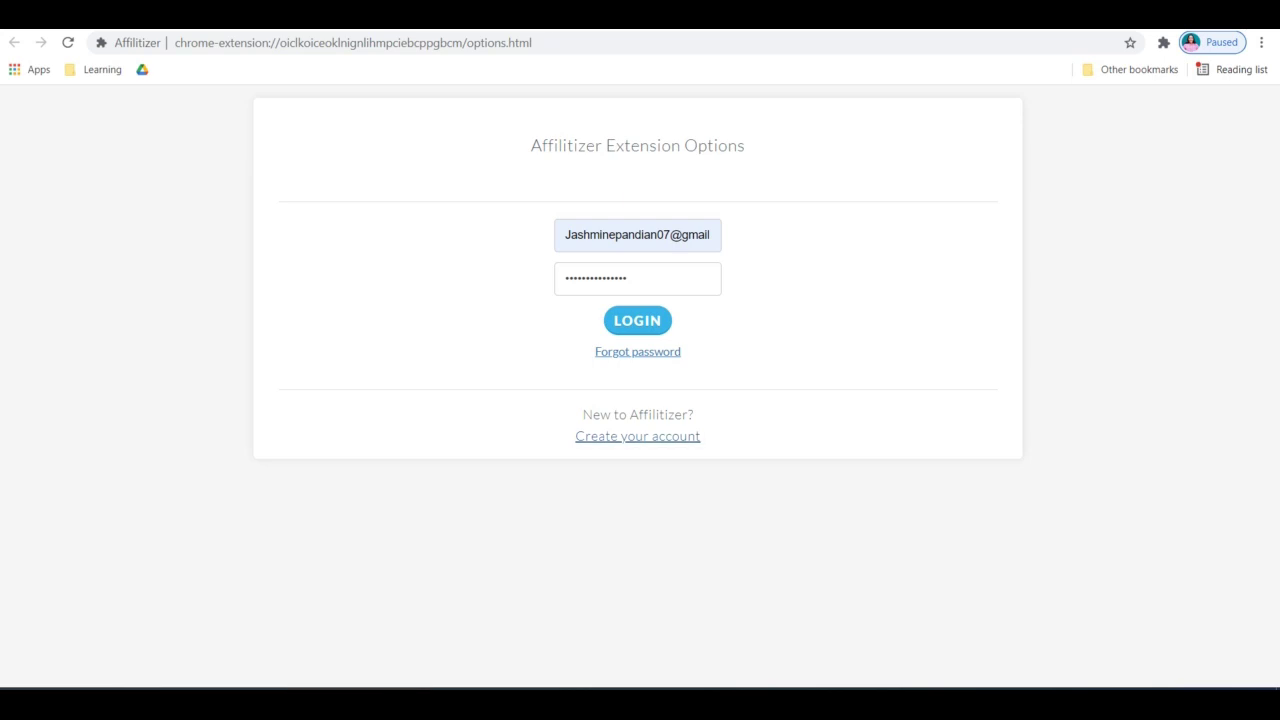
Open a new browser tab and start typing 'tr' in the address bar
{"action": "key", "text": "ctrl+n"}
{"action": "left_click", "coordinate": [342, 47]}
{"action": "type", "text": "tr"}
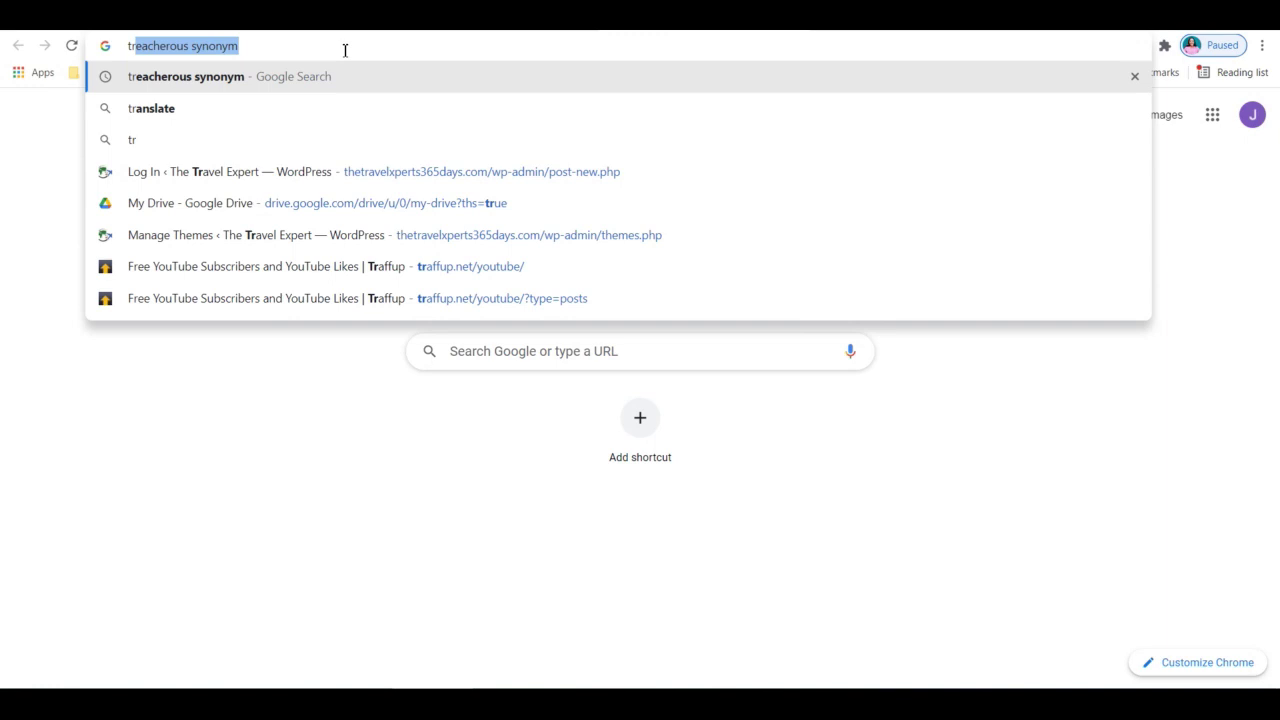
Clear the autocompleted text and search Google for 'Fashion Jewellery'
{"action": "key", "text": "BackSpace"}
{"action": "key", "text": "BackSpace"}
{"action": "key", "text": "BackSpace"}
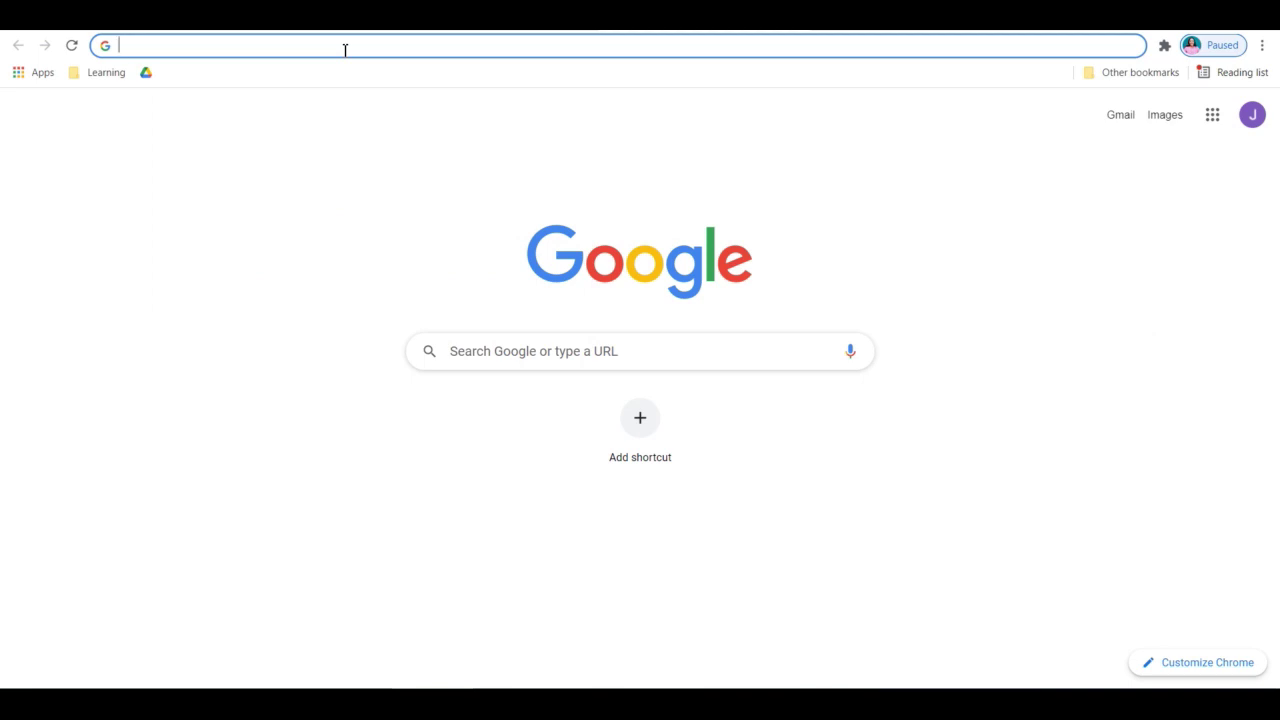
{"action": "type", "text": "Fashio"}
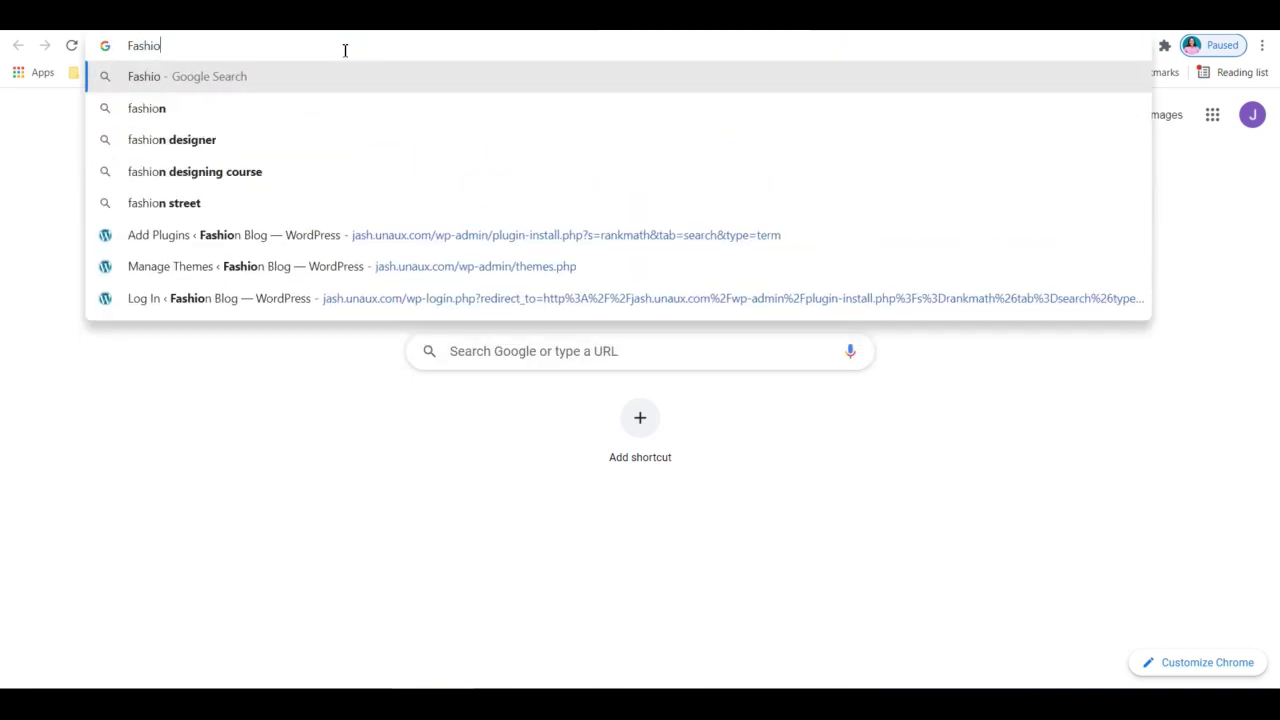
{"action": "type", "text": "n"}
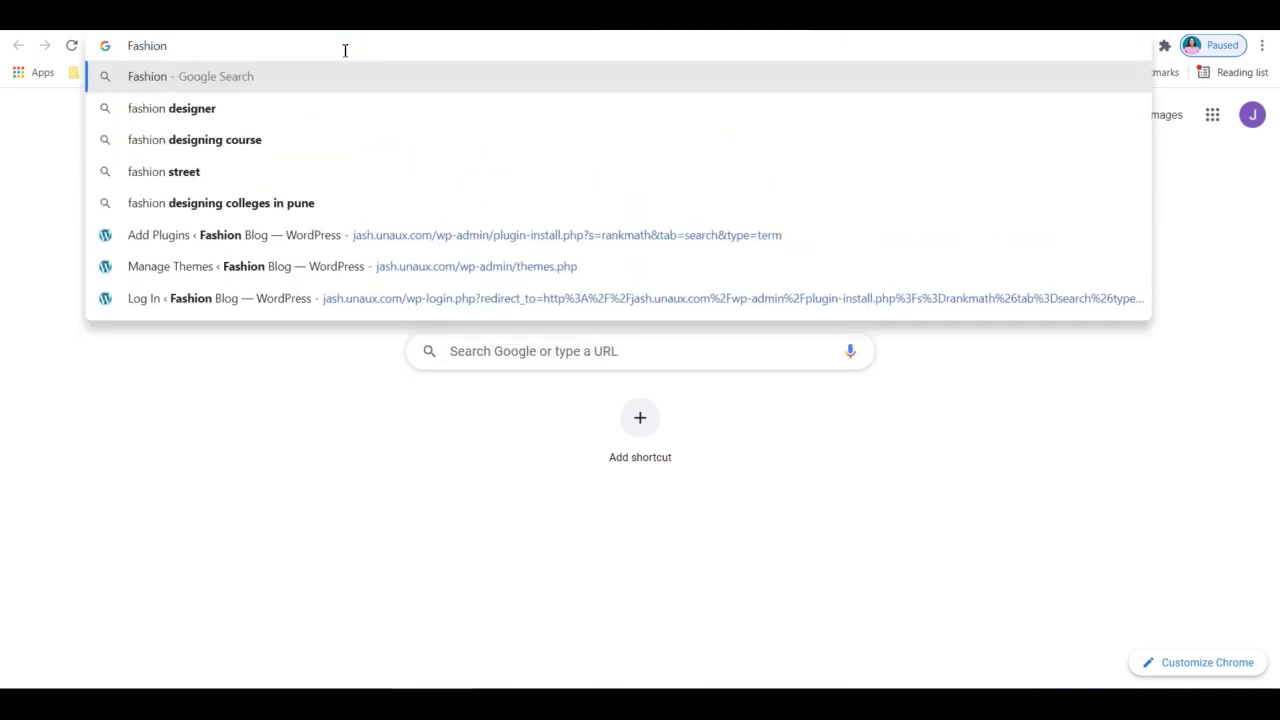
{"action": "type", "text": " Jewellery"}
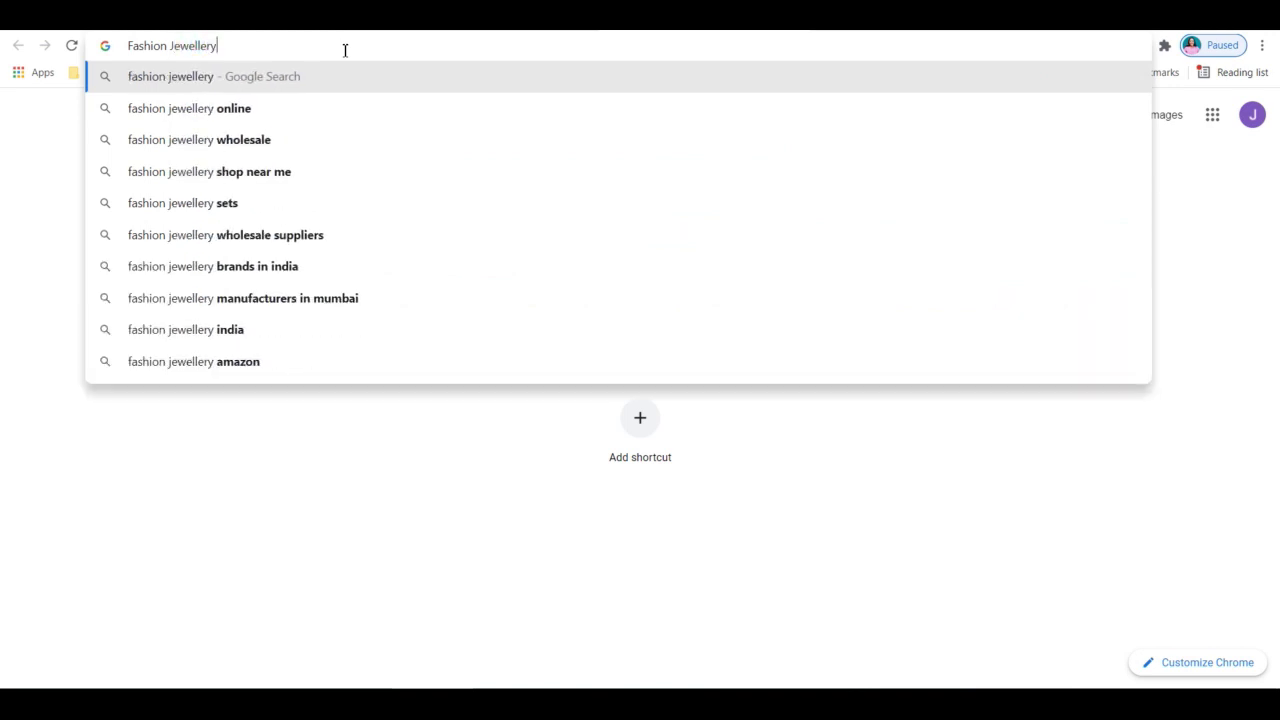
{"action": "key", "text": "Return"}
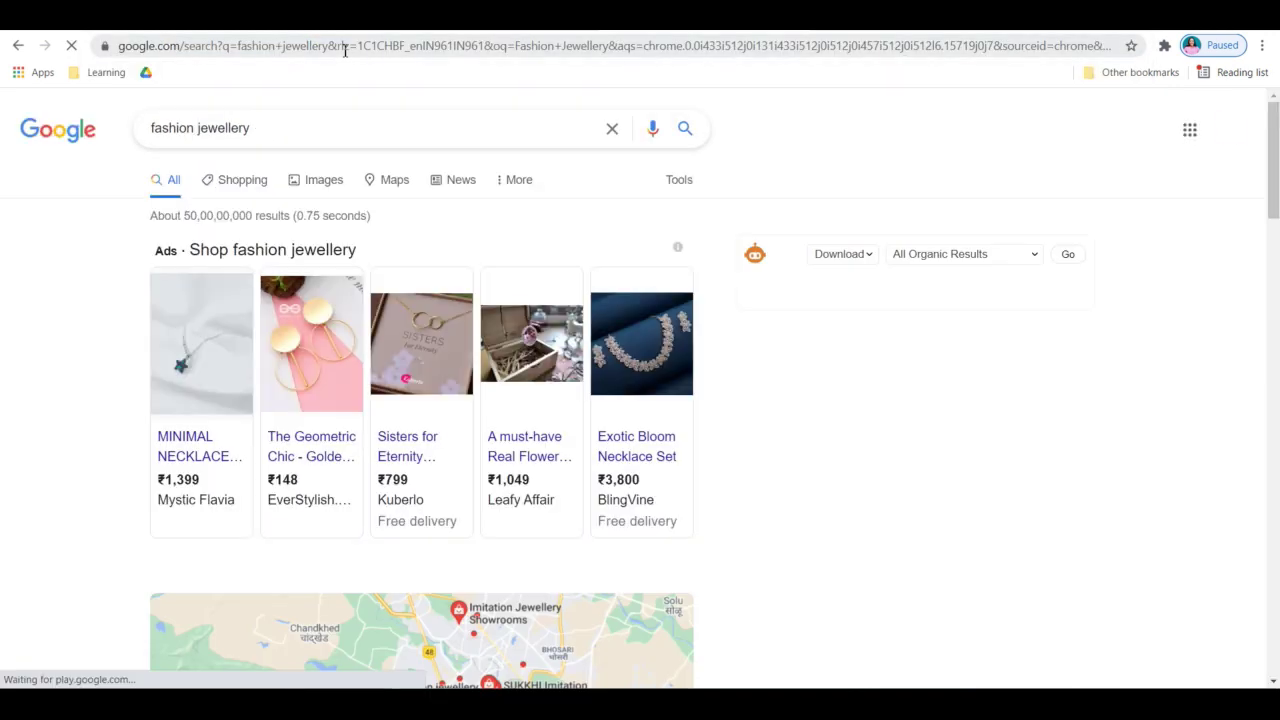
Scroll the fashion jewellery results to the Myntra result marked with the Affilitizer icon
{"action": "mouse_move", "coordinate": [530, 320]}
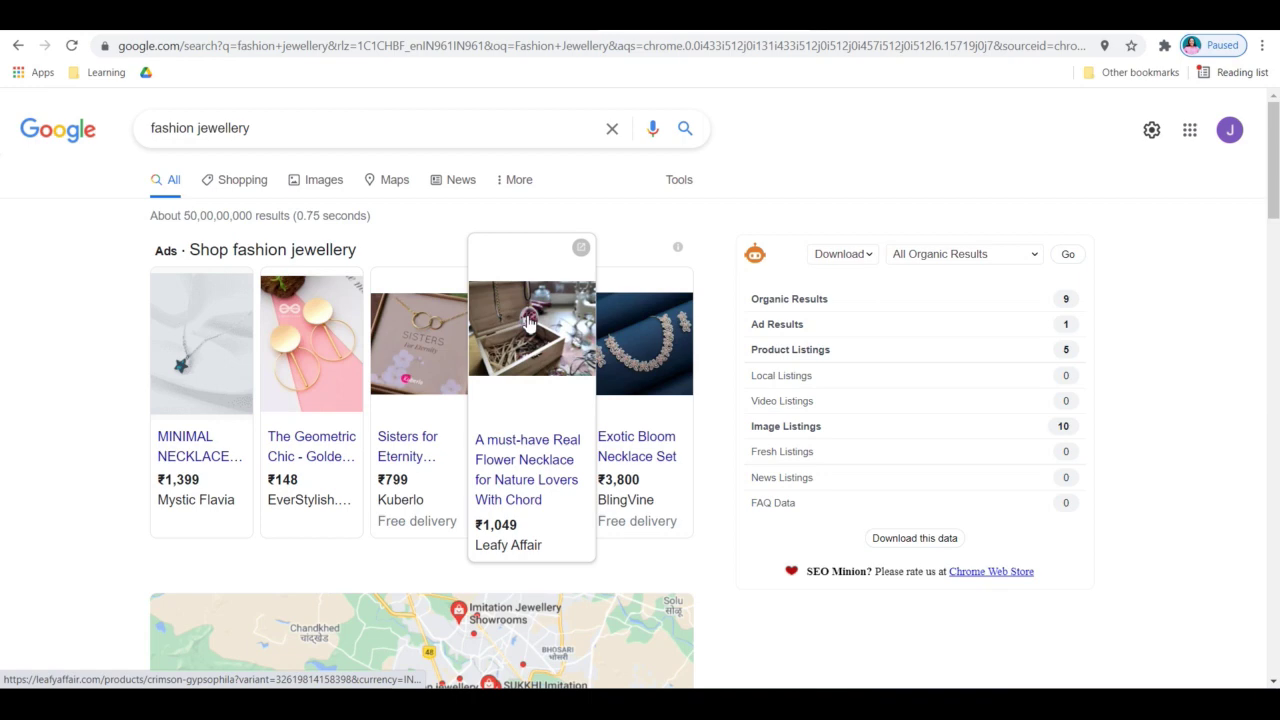
{"action": "scroll", "coordinate": [848, 237], "scroll_direction": "down", "scroll_amount": 2}
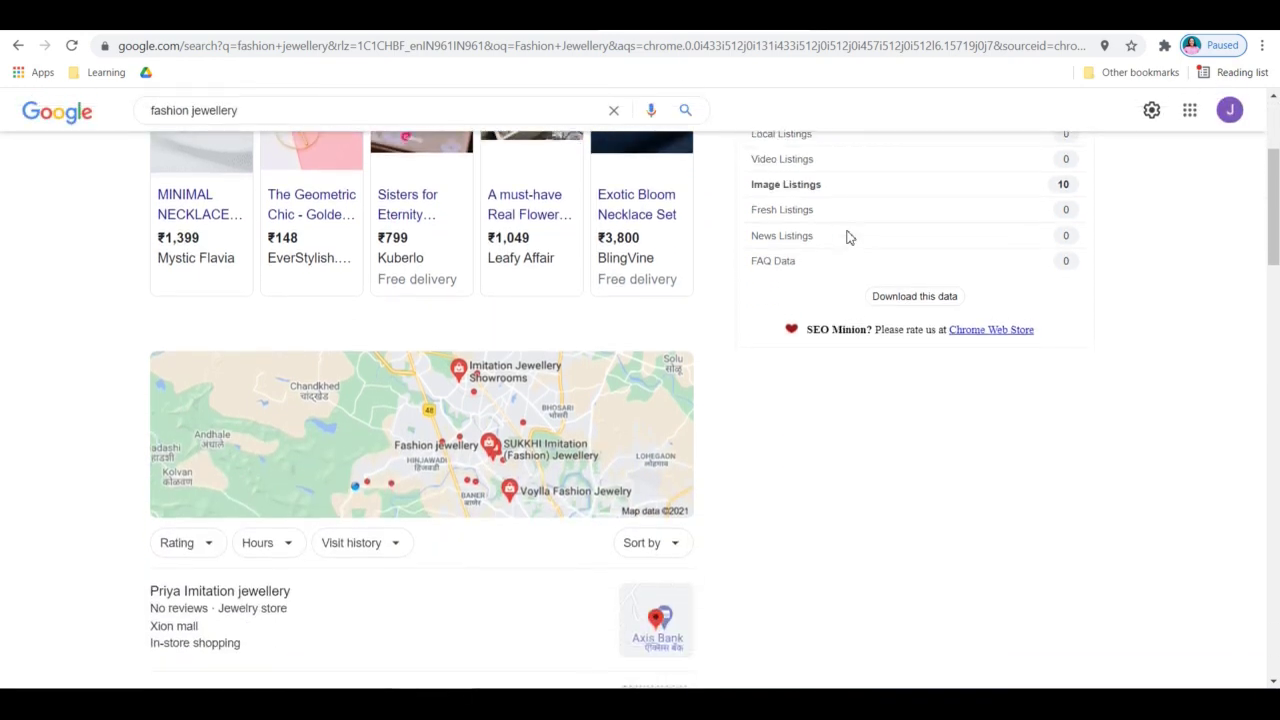
{"action": "scroll", "coordinate": [848, 237], "scroll_direction": "down", "scroll_amount": 5}
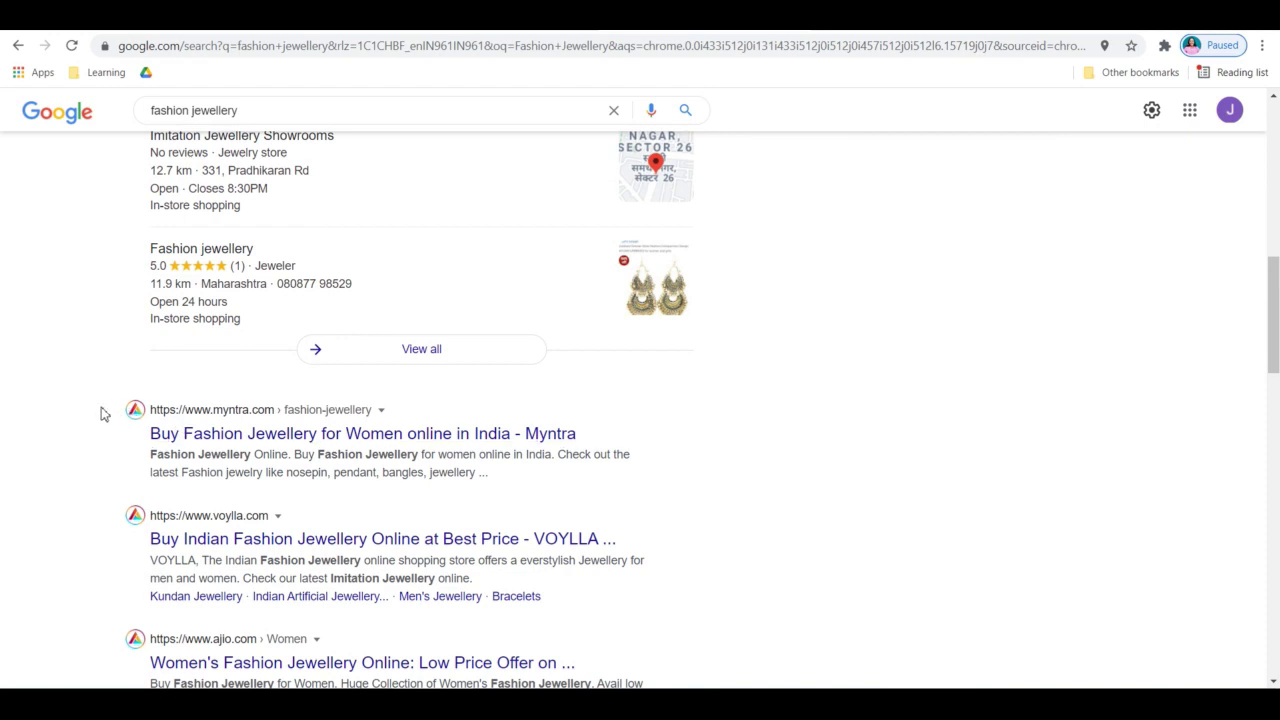
{"action": "left_click_drag", "start_coordinate": [103, 411], "coordinate": [215, 414]}
{"action": "left_click", "coordinate": [417, 420]}
Scroll through the remaining first-page results, then go to results page 2
{"action": "scroll", "coordinate": [428, 420], "scroll_direction": "down", "scroll_amount": 2}
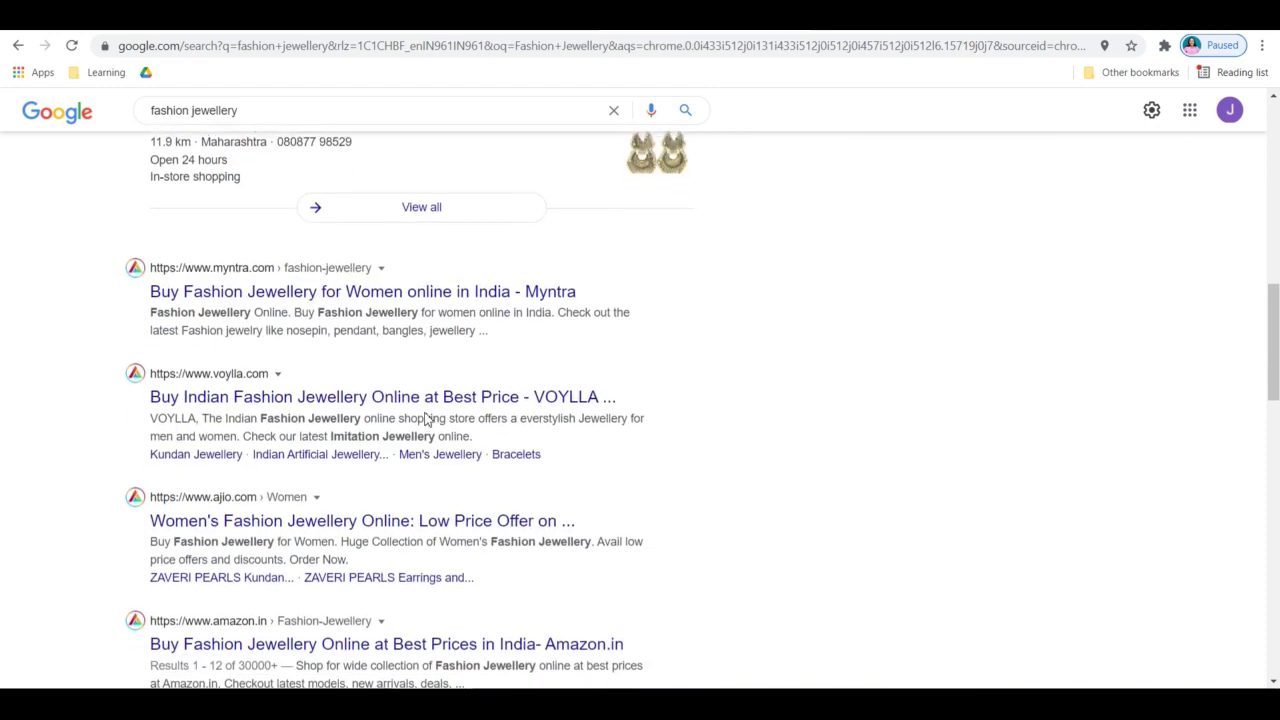
{"action": "scroll", "coordinate": [298, 378], "scroll_direction": "down", "scroll_amount": 2}
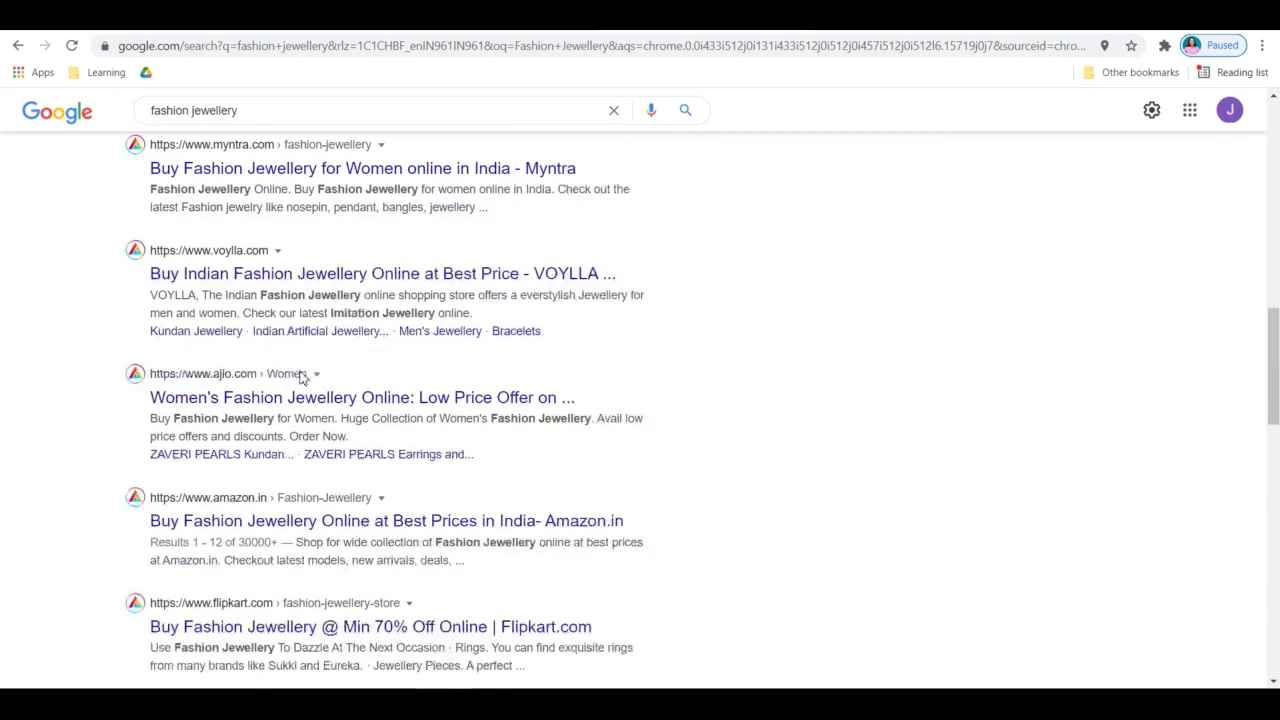
{"action": "left_click_drag", "start_coordinate": [103, 344], "coordinate": [323, 331]}
{"action": "scroll", "coordinate": [323, 330], "scroll_direction": "down", "scroll_amount": 4}
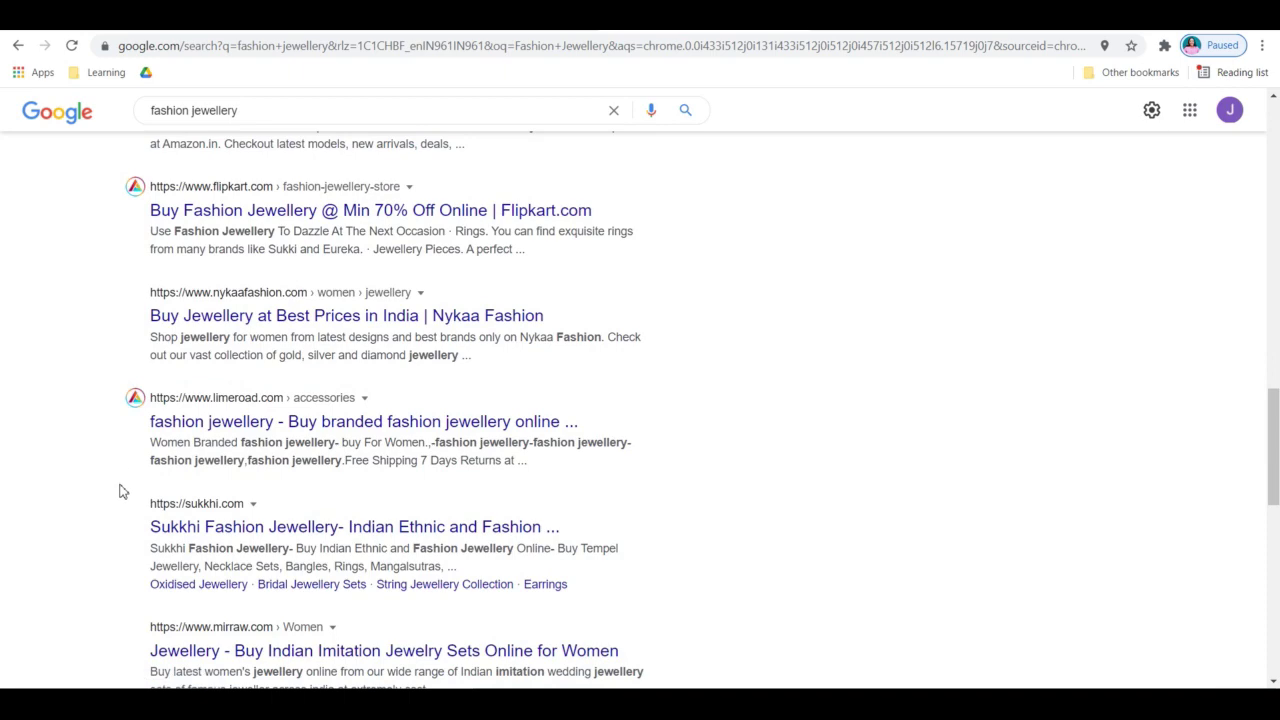
{"action": "scroll", "coordinate": [121, 491], "scroll_direction": "down", "scroll_amount": 3}
{"action": "scroll", "coordinate": [121, 491], "scroll_direction": "down", "scroll_amount": 5}
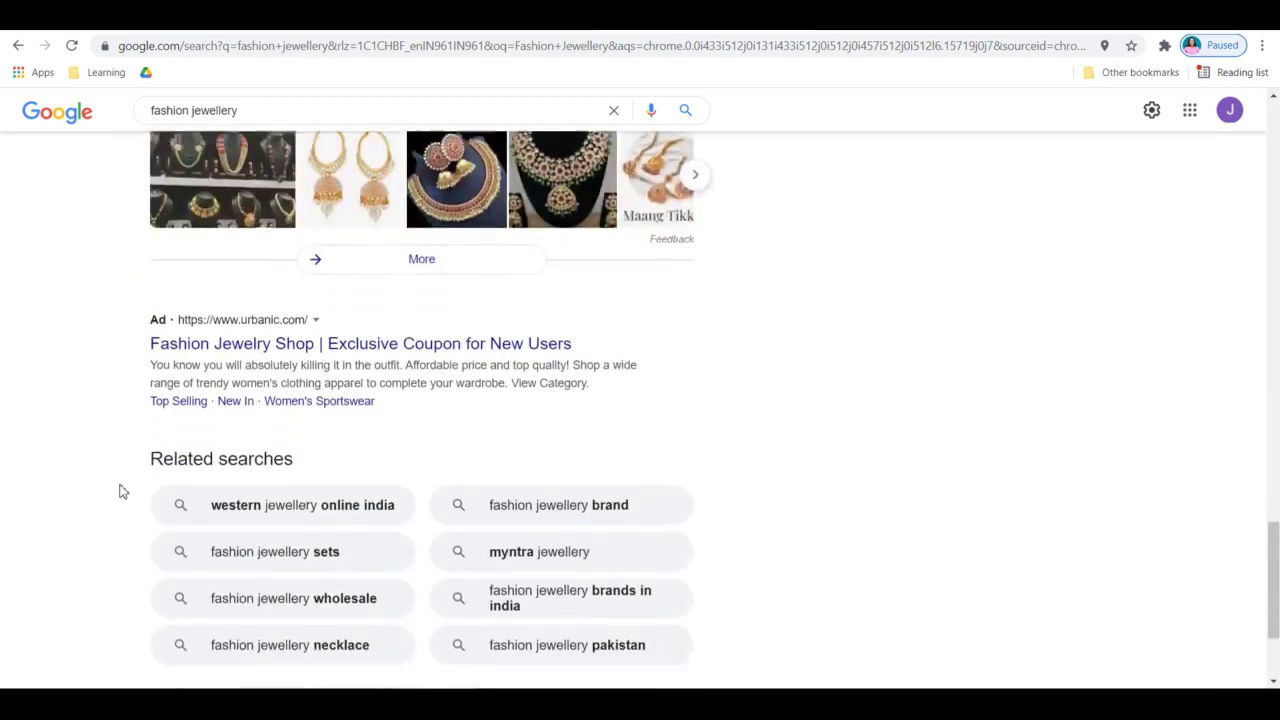
{"action": "scroll", "coordinate": [121, 491], "scroll_direction": "up", "scroll_amount": 5}
{"action": "scroll", "coordinate": [121, 491], "scroll_direction": "down", "scroll_amount": 6}
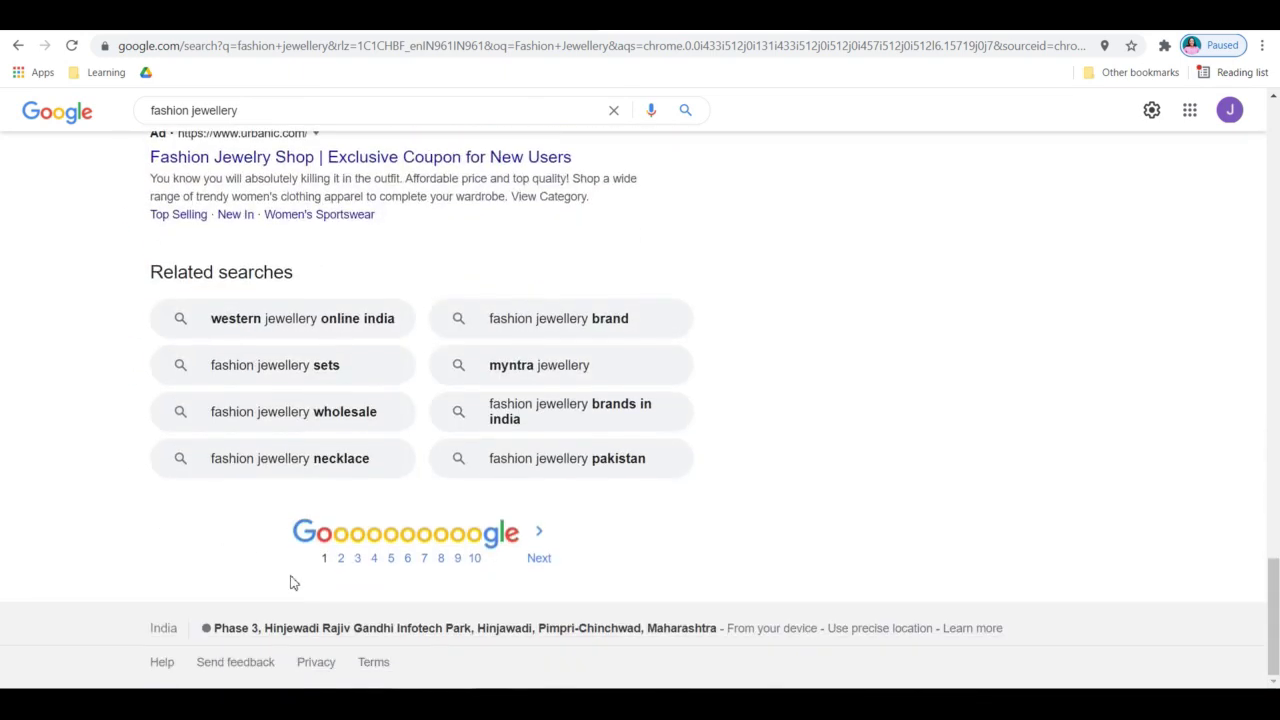
{"action": "left_click", "coordinate": [340, 560]}
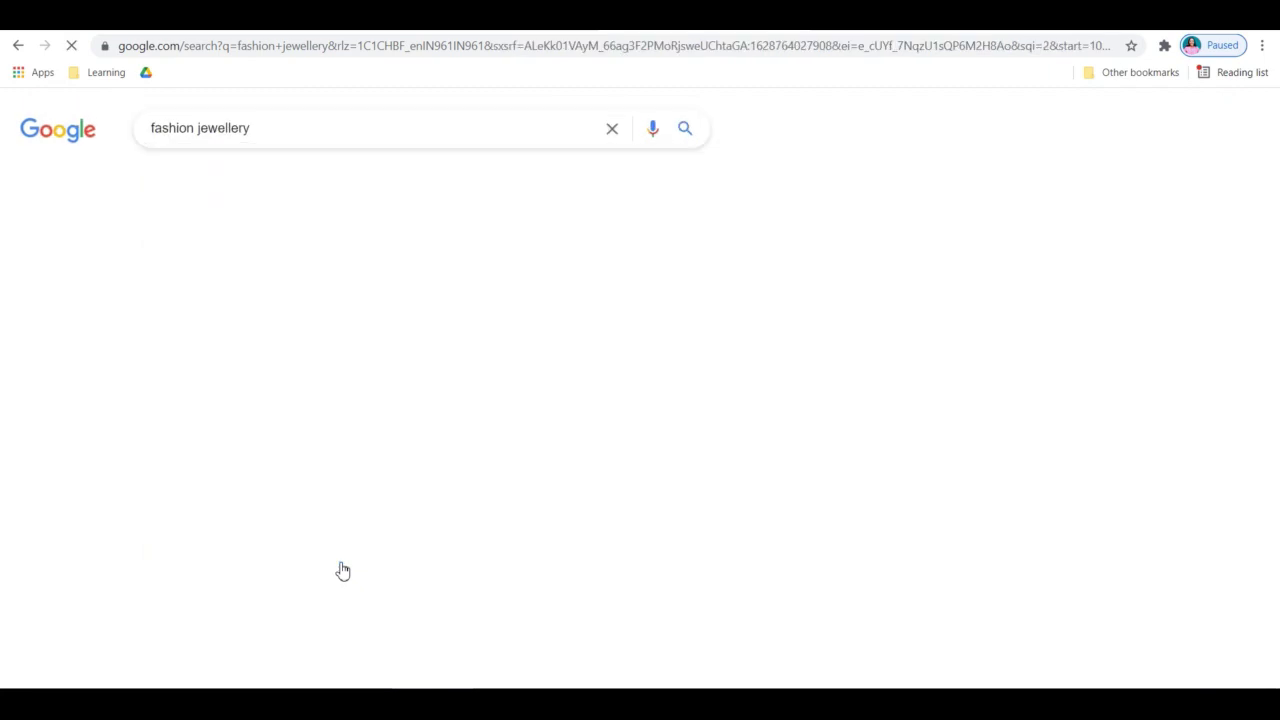
Scroll down results page 2, then go back to page 1 and scroll up to Myntra
{"action": "scroll", "coordinate": [30, 487], "scroll_direction": "down", "scroll_amount": 3}
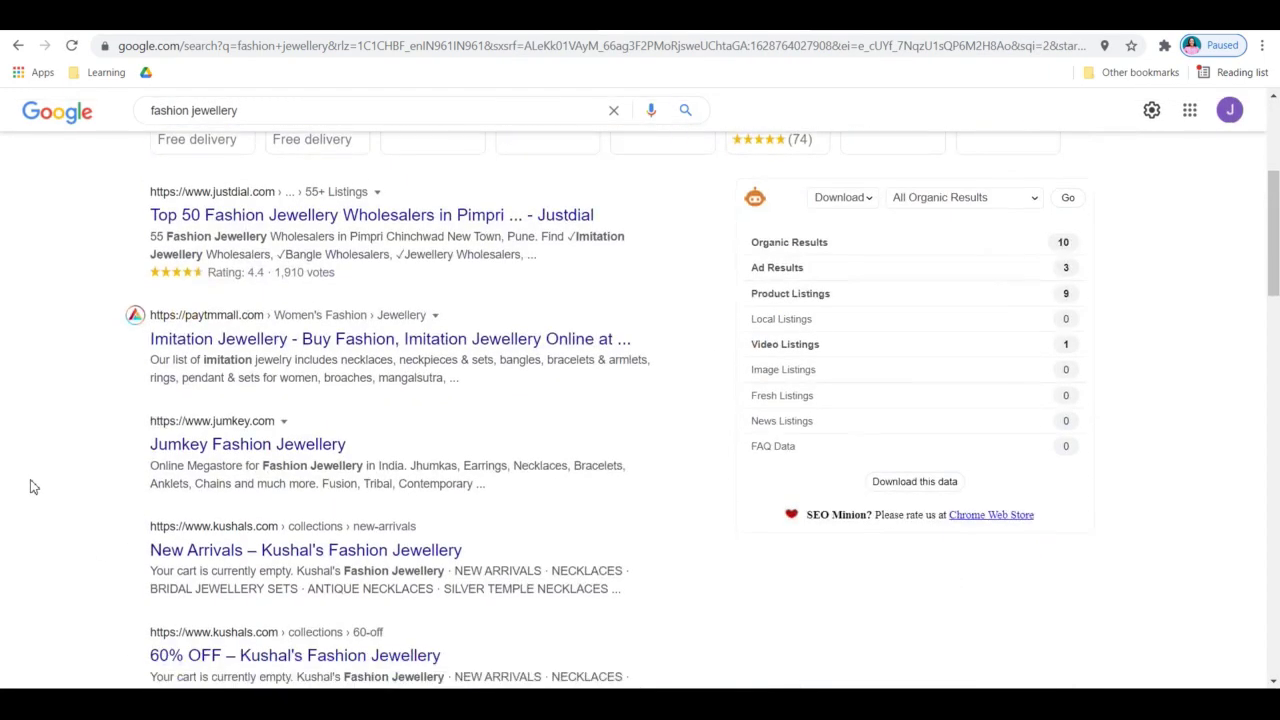
{"action": "scroll", "coordinate": [58, 395], "scroll_direction": "down", "scroll_amount": 8}
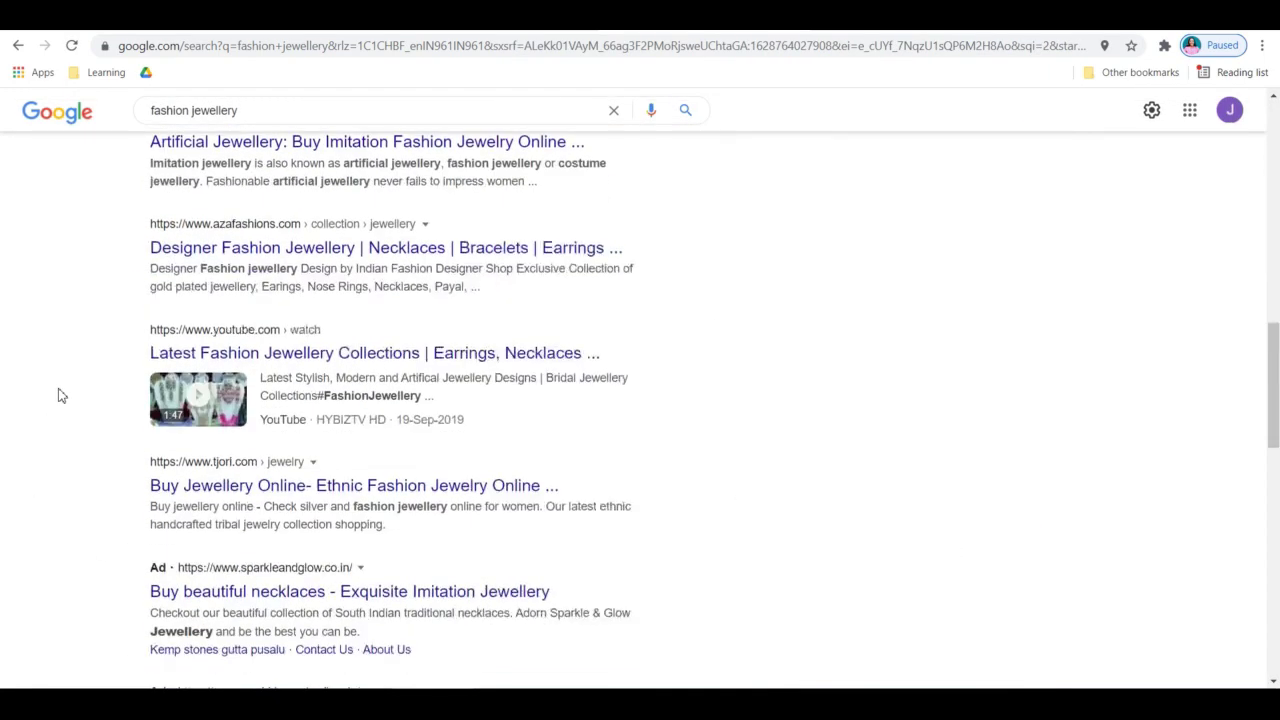
{"action": "scroll", "coordinate": [58, 395], "scroll_direction": "down", "scroll_amount": 5}
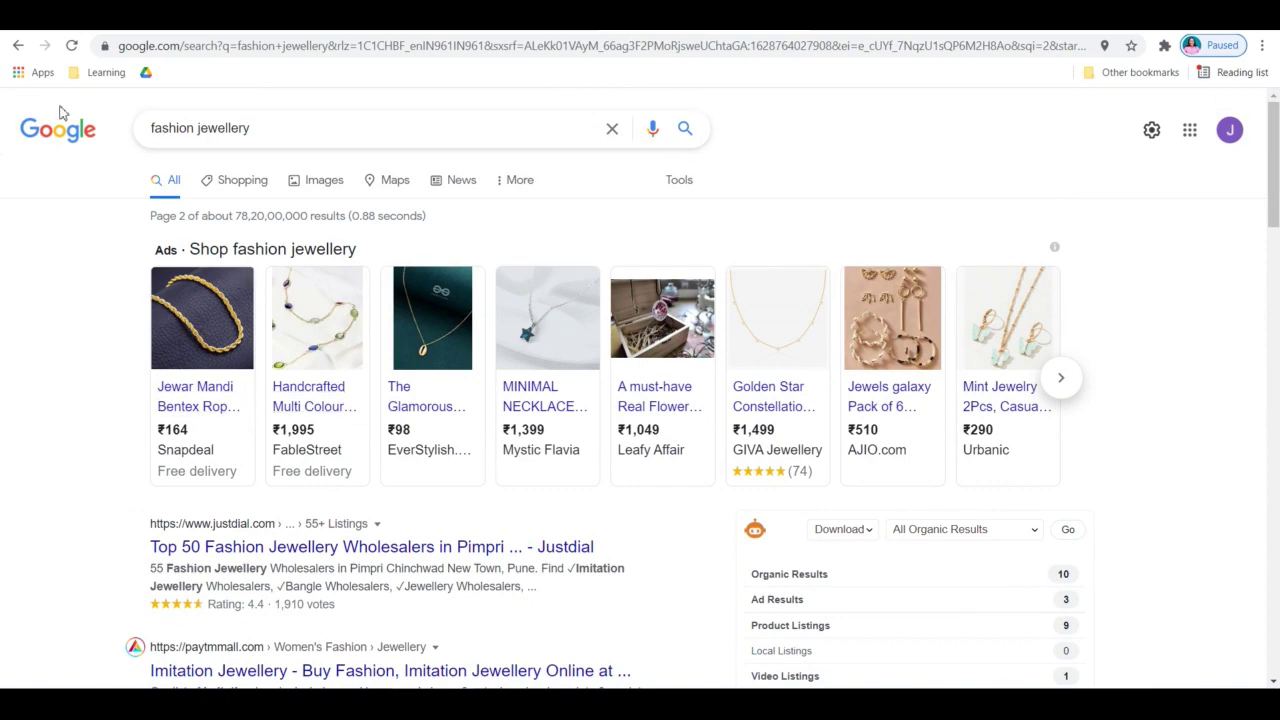
{"action": "left_click", "coordinate": [18, 45]}
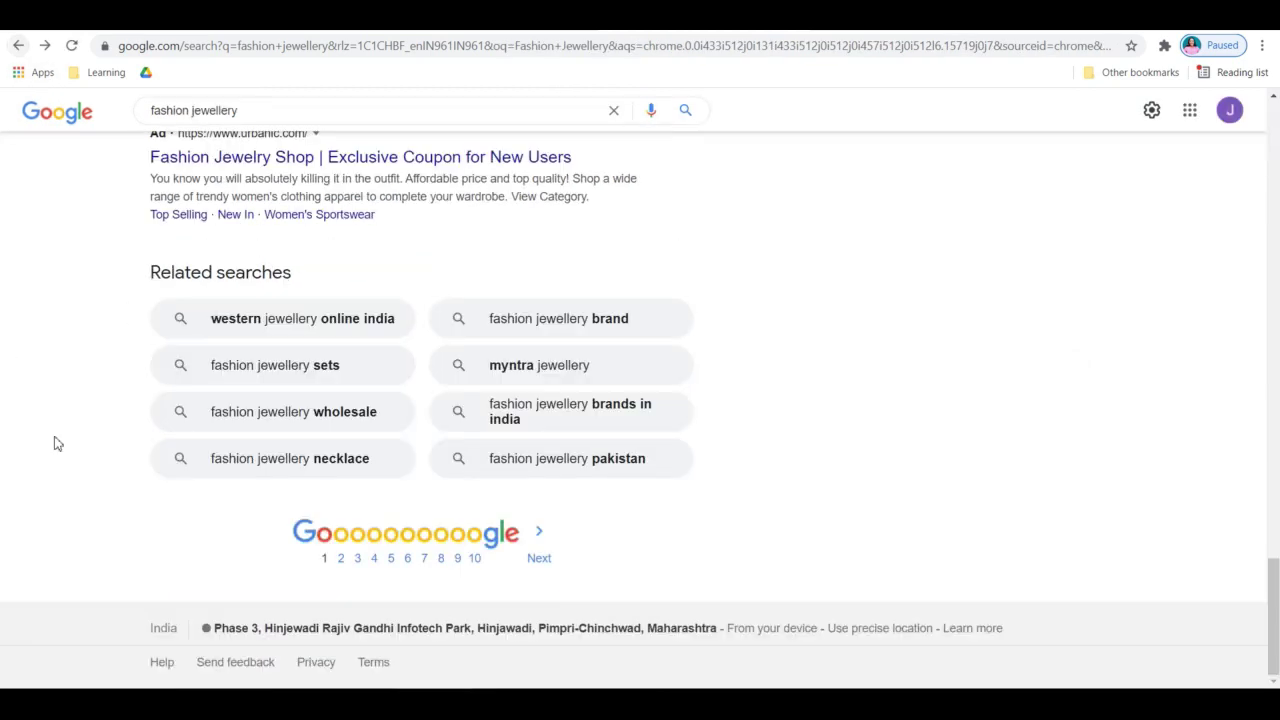
{"action": "scroll", "coordinate": [57, 443], "scroll_direction": "up", "scroll_amount": 20}
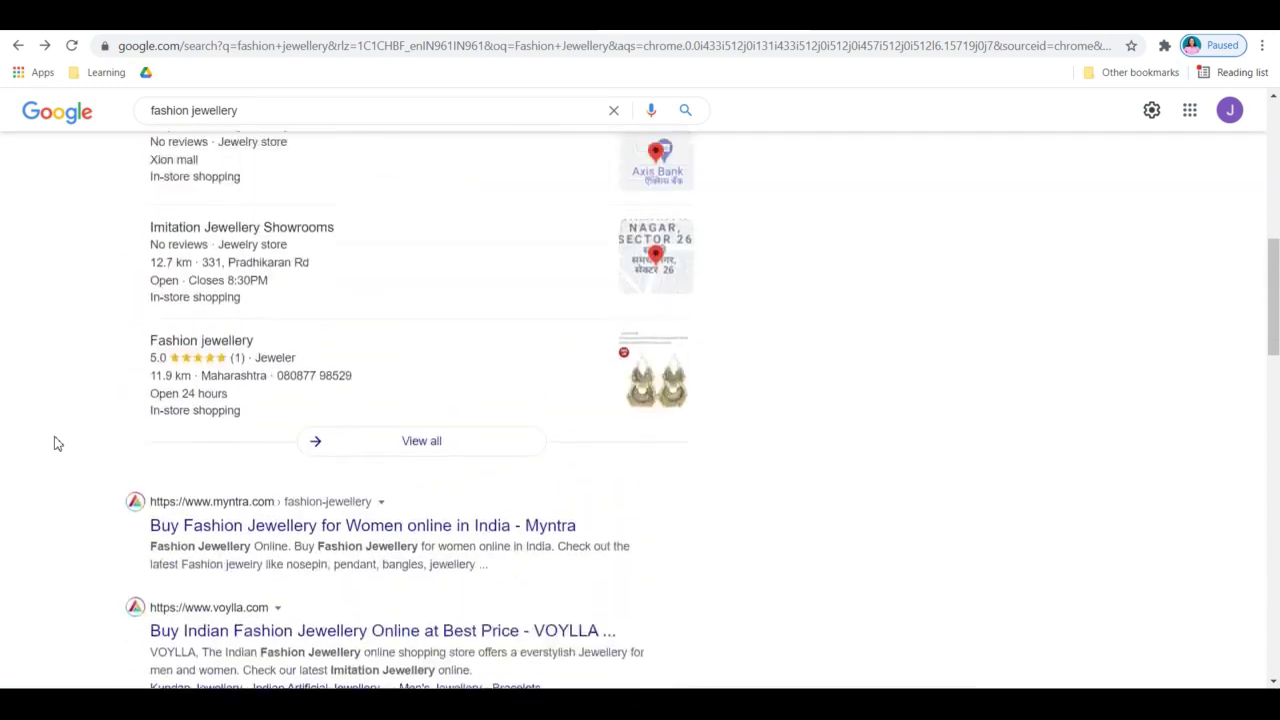
{"action": "scroll", "coordinate": [57, 443], "scroll_direction": "up", "scroll_amount": 1}
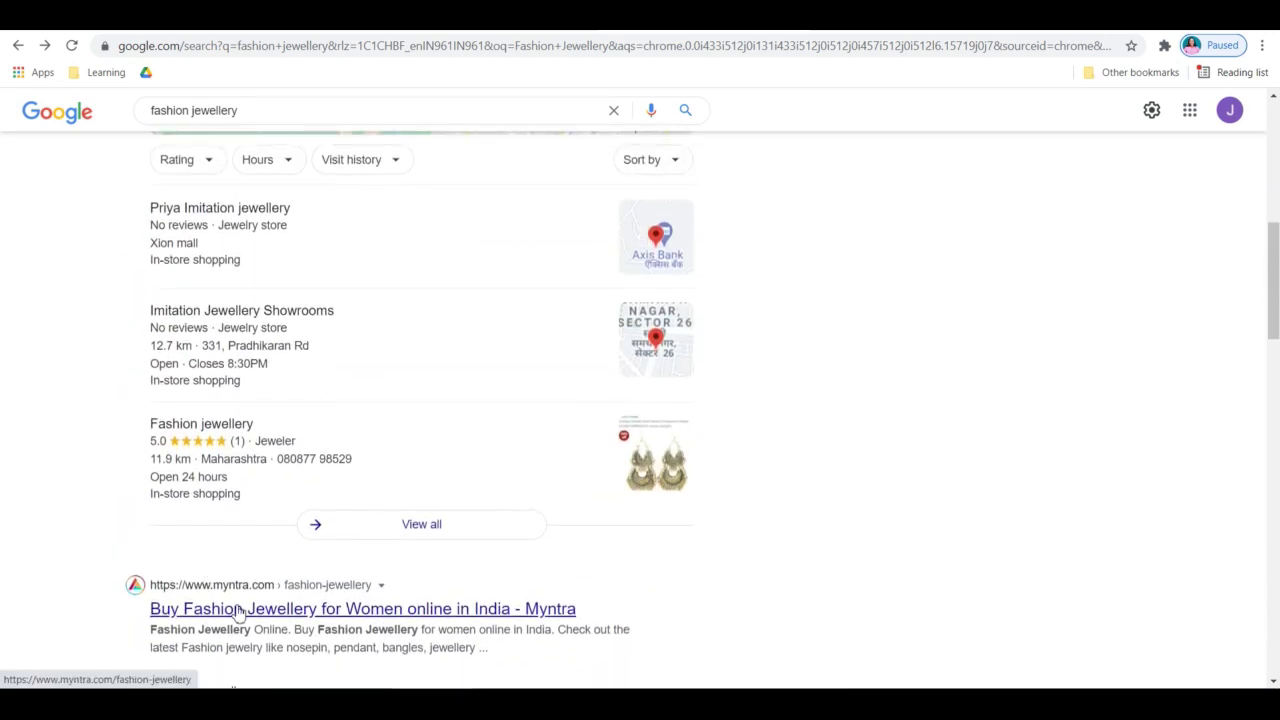
Open Myntra's Fashion Jewellery listing (39565 items) and bring up Affilitizer from the Extensions menu
{"action": "left_click", "coordinate": [240, 612]}
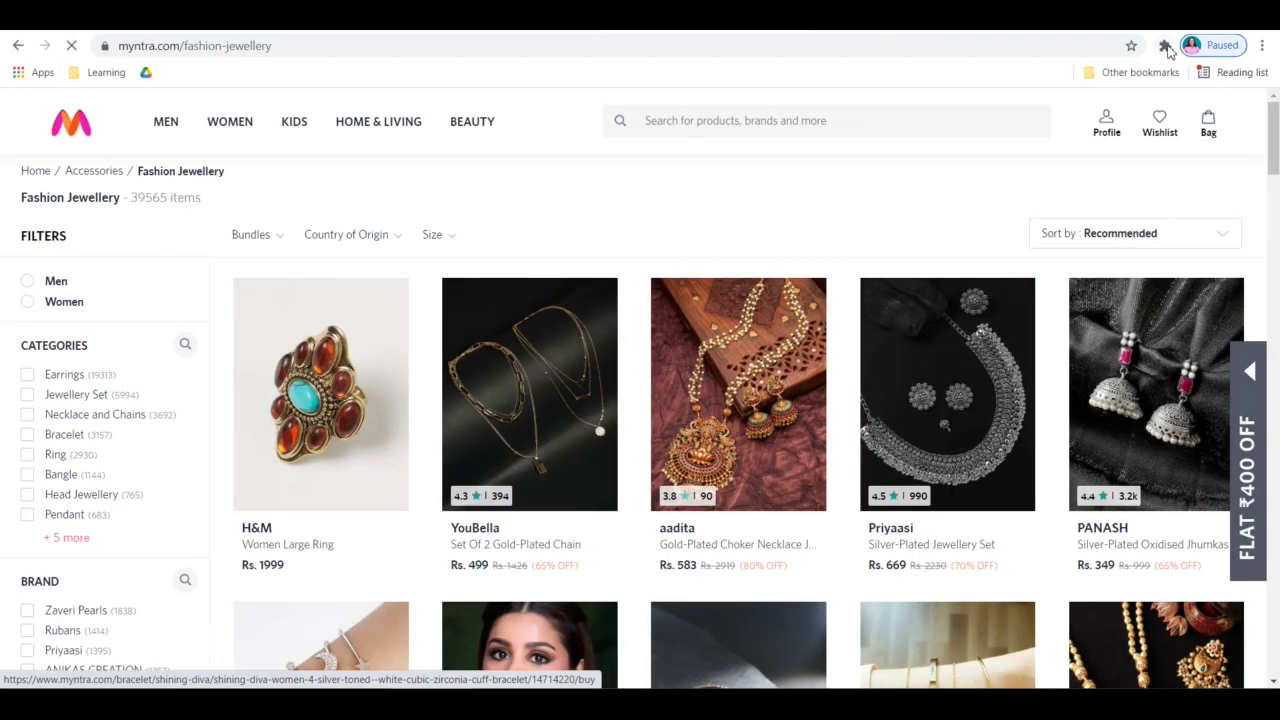
{"action": "left_click", "coordinate": [1165, 47]}
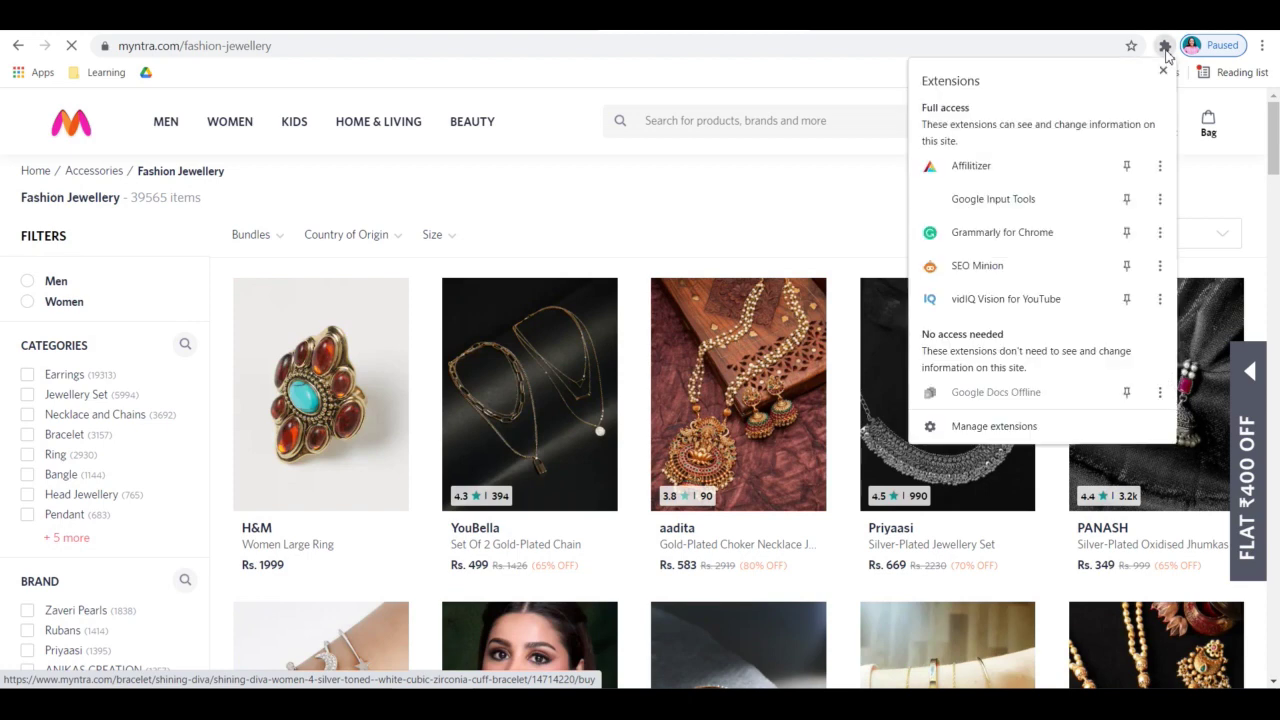
{"action": "left_click", "coordinate": [976, 168]}
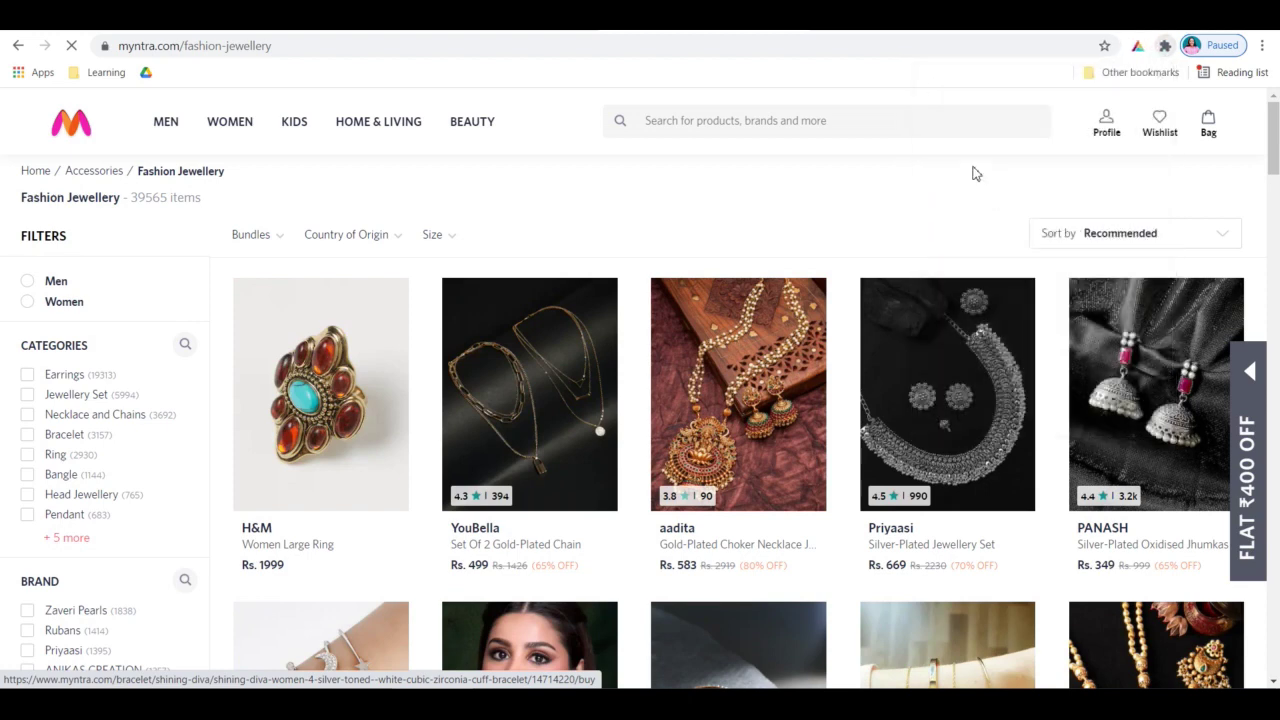